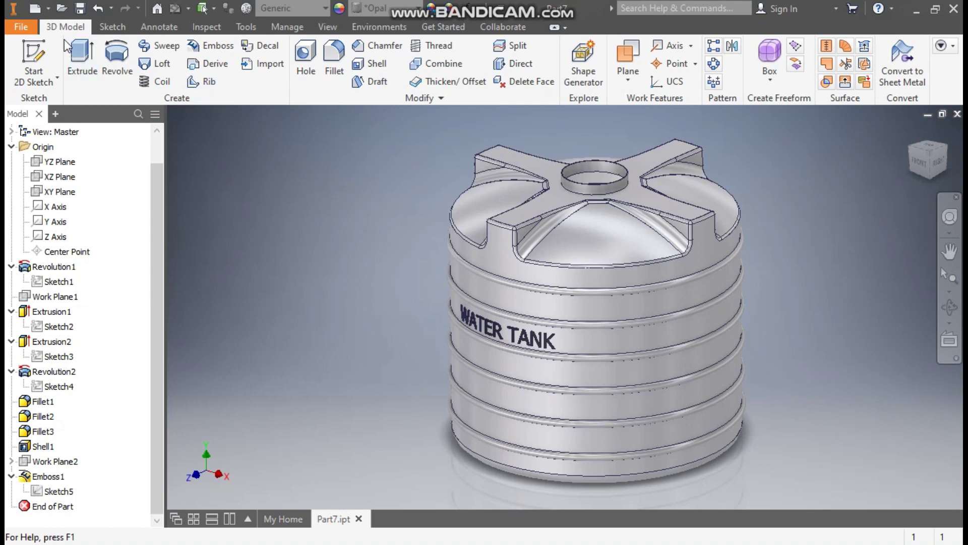
Create a new part from the metric Standard (mm).ipt template and start a 2D sketch on the XY plane.
{"action": "left_click", "coordinate": [35, 8]}
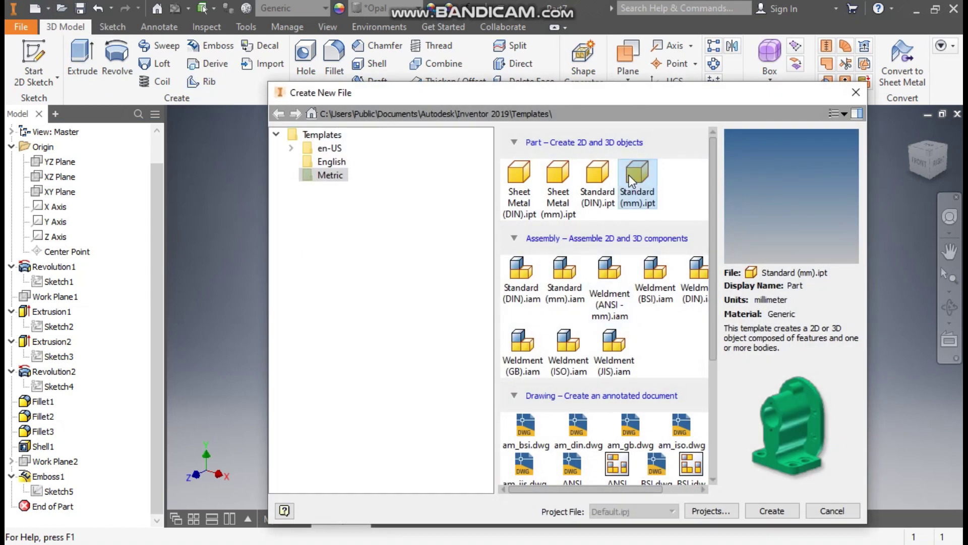
{"action": "left_click", "coordinate": [772, 510]}
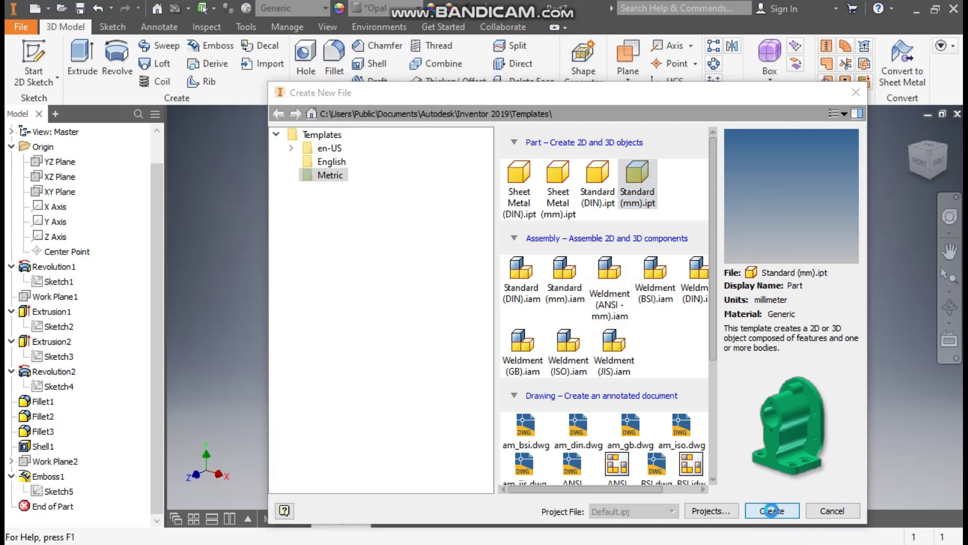
{"action": "left_click", "coordinate": [44, 57]}
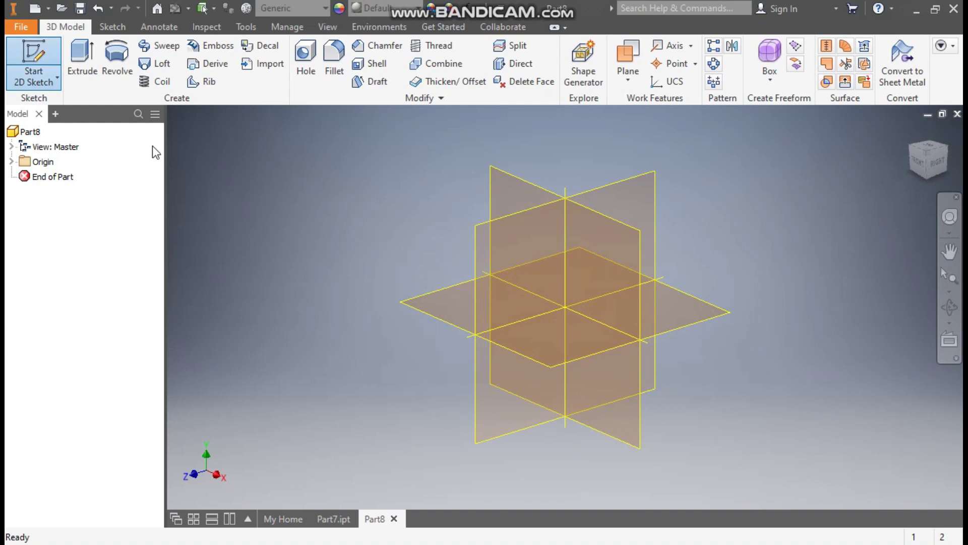
{"action": "left_click", "coordinate": [507, 185]}
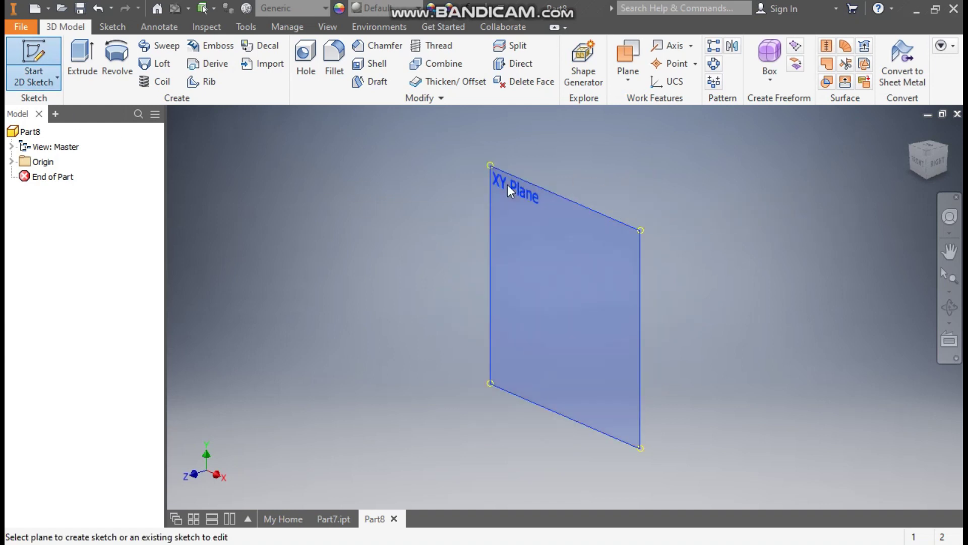
Sketch a vertical line about 23 mm long upward from the origin.
{"action": "middle_click_drag", "start_coordinate": [633, 198], "coordinate": [605, 295]}
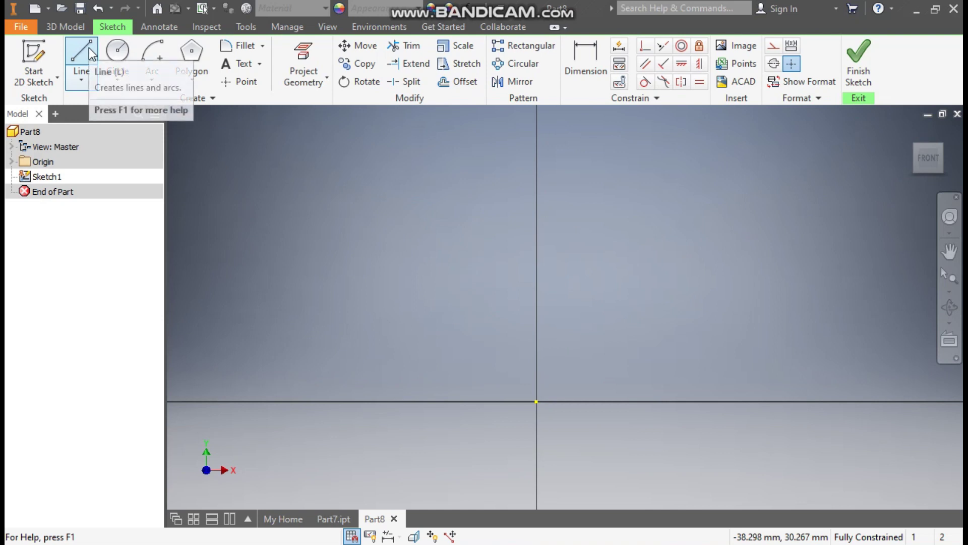
{"action": "left_click", "coordinate": [88, 47]}
{"action": "left_click", "coordinate": [536, 401]}
{"action": "left_click", "coordinate": [536, 132]}
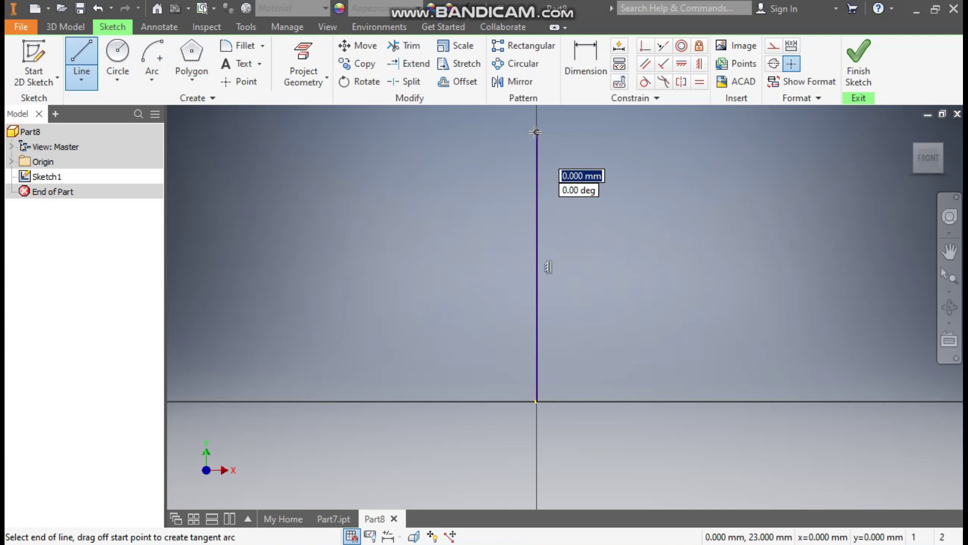
{"action": "key", "text": "Escape"}
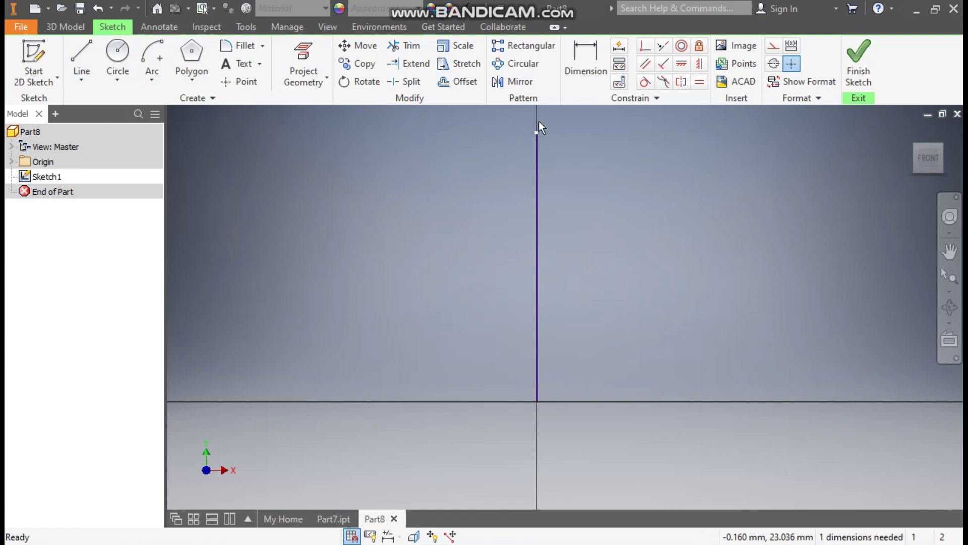
Sketch a horizontal line about 22.6 mm leftward from the origin, continued by a vertical line about 18 mm upward.
{"action": "left_click", "coordinate": [84, 49]}
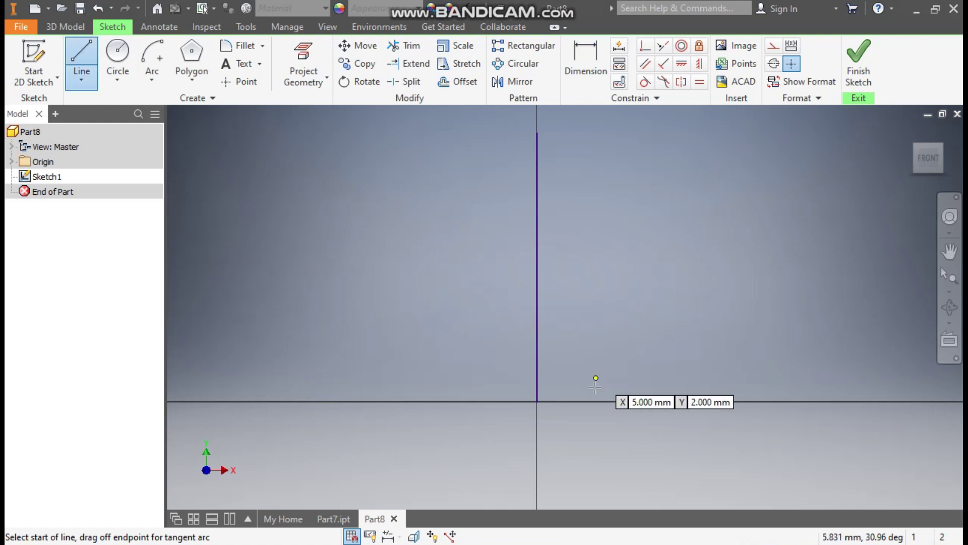
{"action": "left_click", "coordinate": [537, 401]}
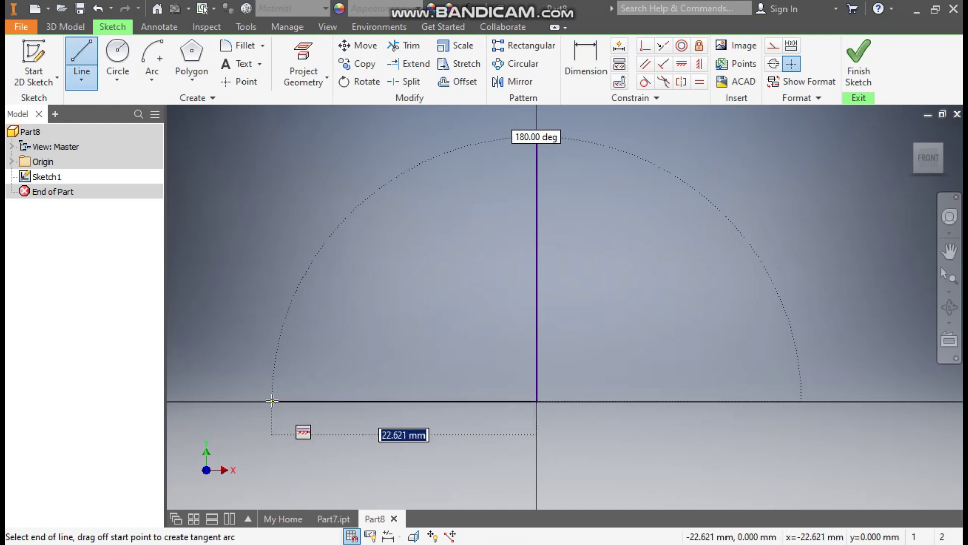
{"action": "mouse_move", "coordinate": [272, 401]}
{"action": "middle_mouse_down"}
{"action": "mouse_move", "coordinate": [317, 417]}
{"action": "mouse_move", "coordinate": [374, 457]}
{"action": "middle_mouse_up"}
{"action": "left_click", "coordinate": [373, 457]}
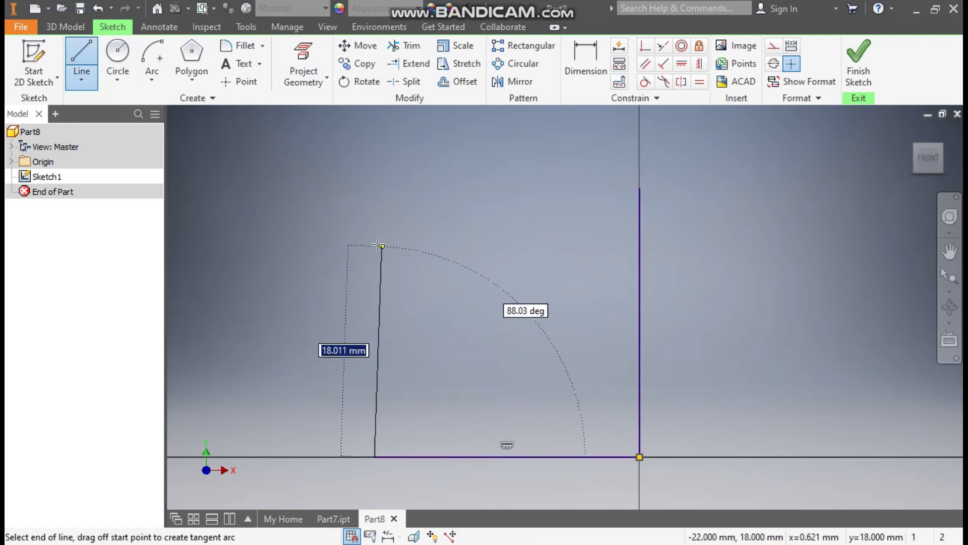
{"action": "left_click", "coordinate": [375, 245]}
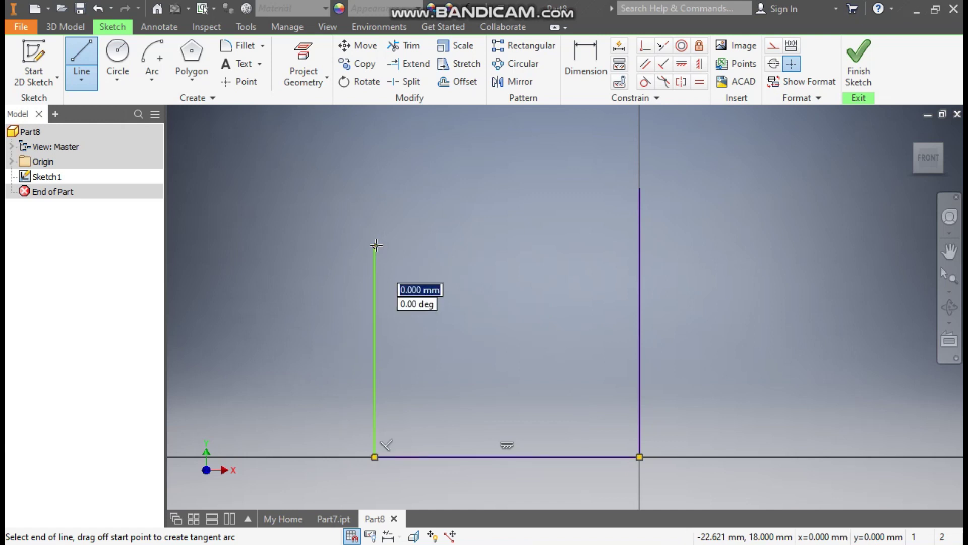
{"action": "key", "text": "Escape"}
{"action": "key", "text": "Escape"}
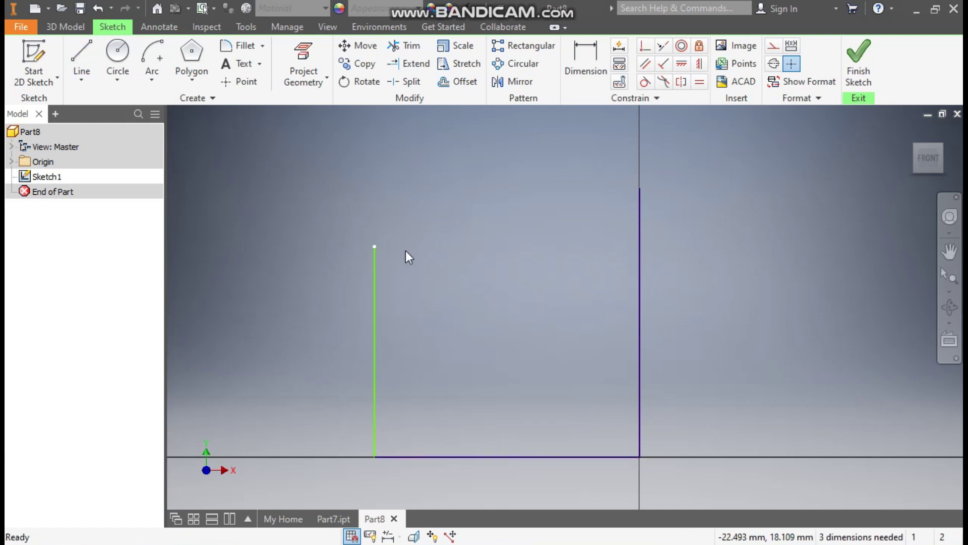
Dimension the vertical line at the origin to 1700 mm.
{"action": "left_click", "coordinate": [586, 62]}
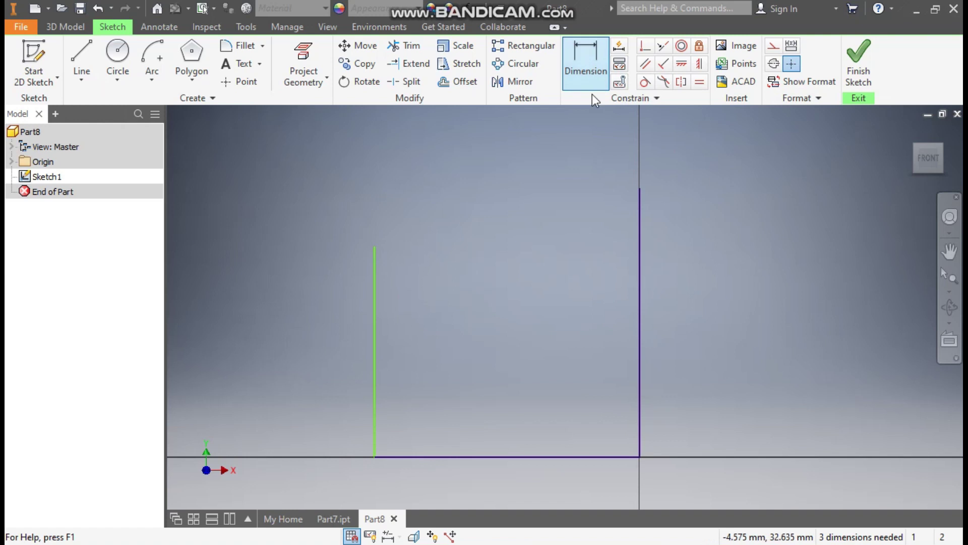
{"action": "left_click", "coordinate": [641, 227]}
{"action": "left_click", "coordinate": [705, 254]}
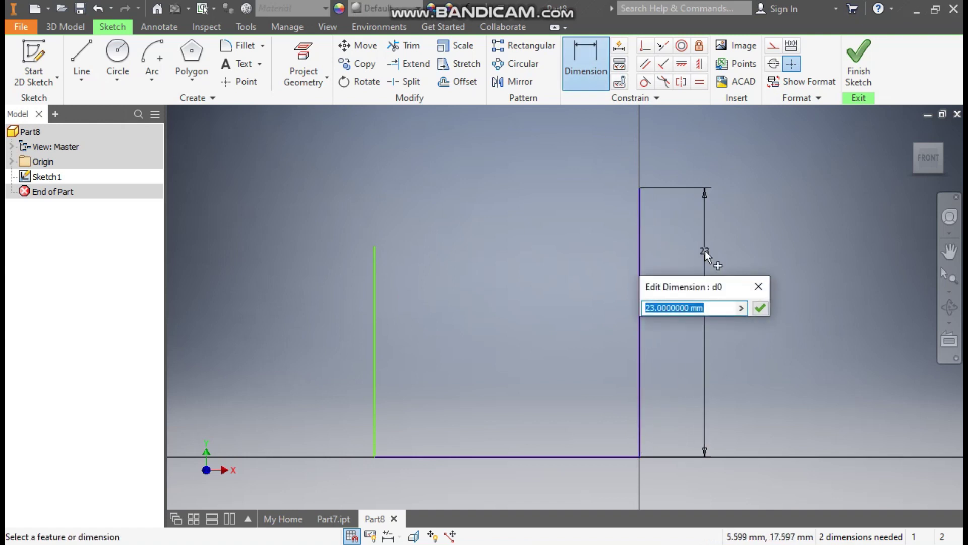
{"action": "type", "text": "17"}
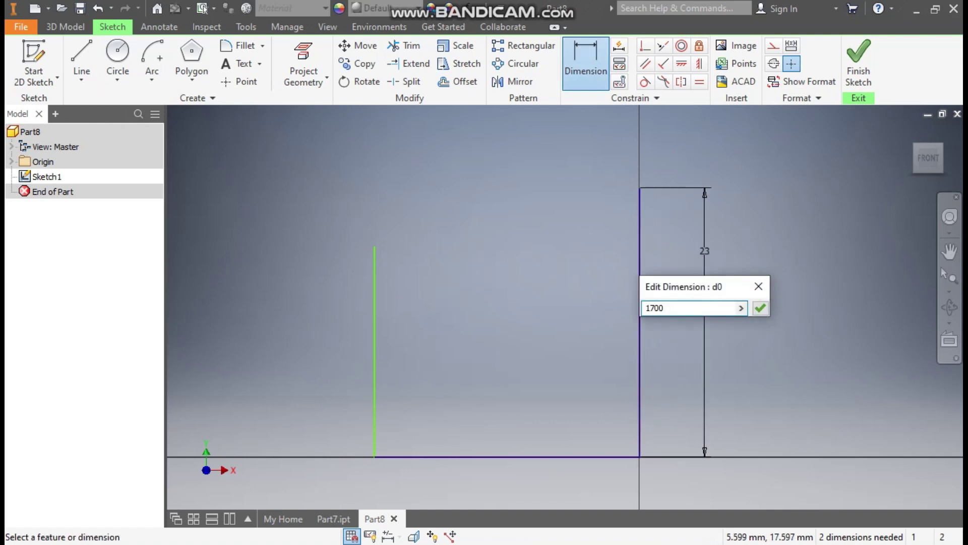
{"action": "type", "text": "00"}
{"action": "key", "text": "Return"}
{"action": "scroll", "coordinate": [705, 252], "scroll_direction": "down", "scroll_amount": 5}
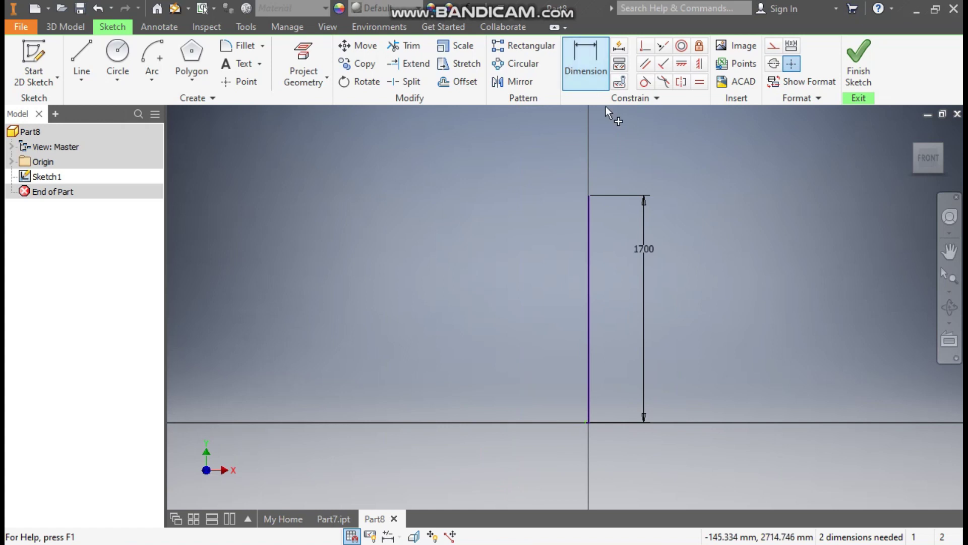
Dimension the horizontal base line to 925 mm.
{"action": "scroll", "coordinate": [580, 454], "scroll_direction": "up", "scroll_amount": 5}
{"action": "left_click", "coordinate": [609, 313]}
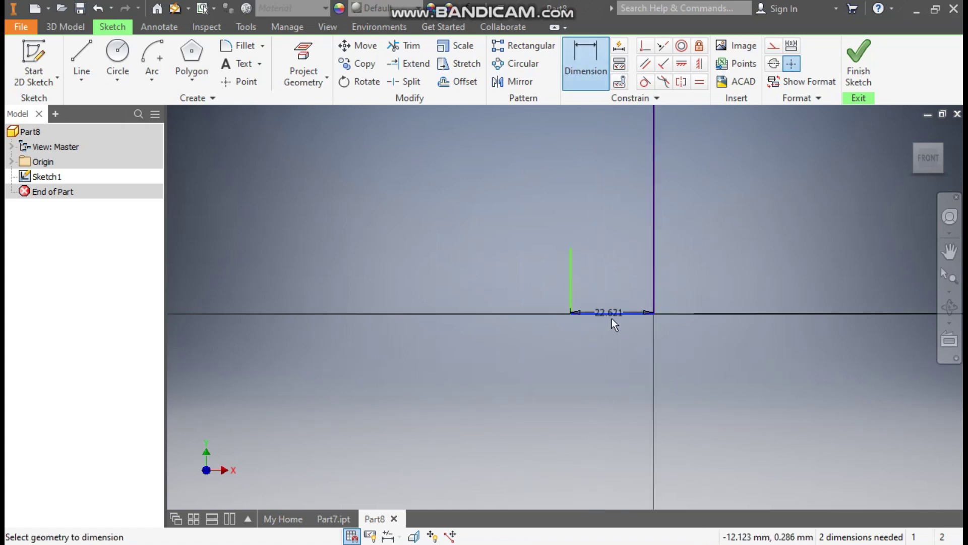
{"action": "left_click", "coordinate": [619, 377]}
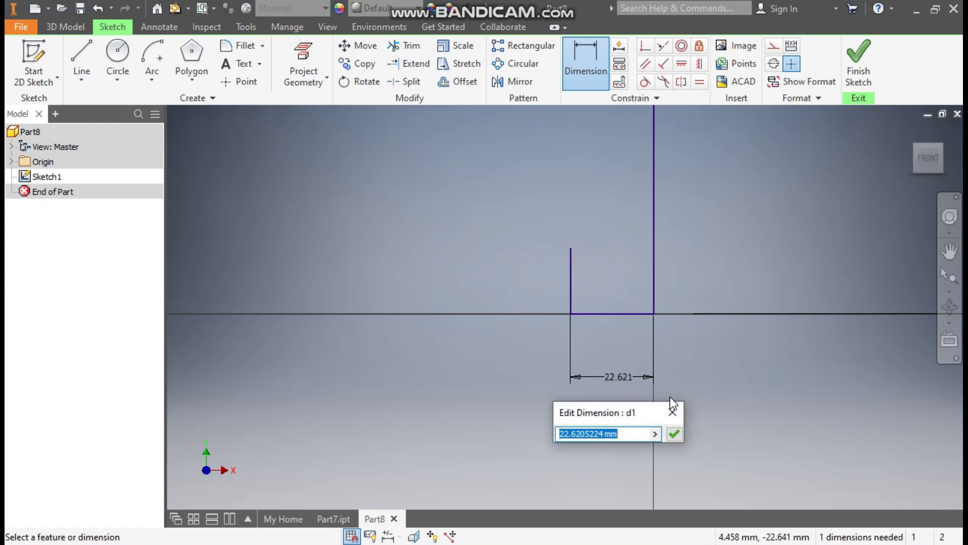
{"action": "type", "text": "925"}
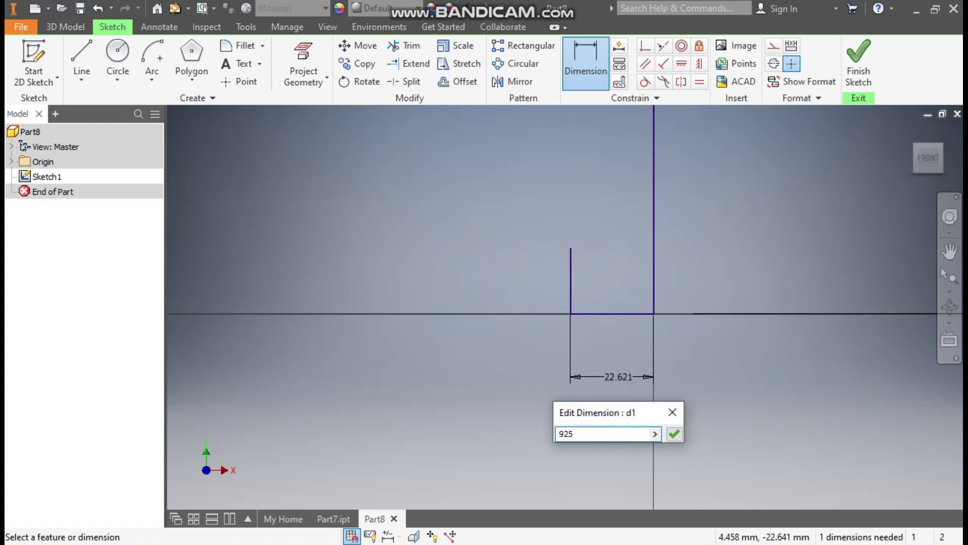
{"action": "key", "text": "Return"}
Dimension the outer vertical line at the far end of the base to 1500 mm.
{"action": "scroll", "coordinate": [669, 397], "scroll_direction": "down", "scroll_amount": 5}
{"action": "scroll", "coordinate": [534, 405], "scroll_direction": "up", "scroll_amount": 8}
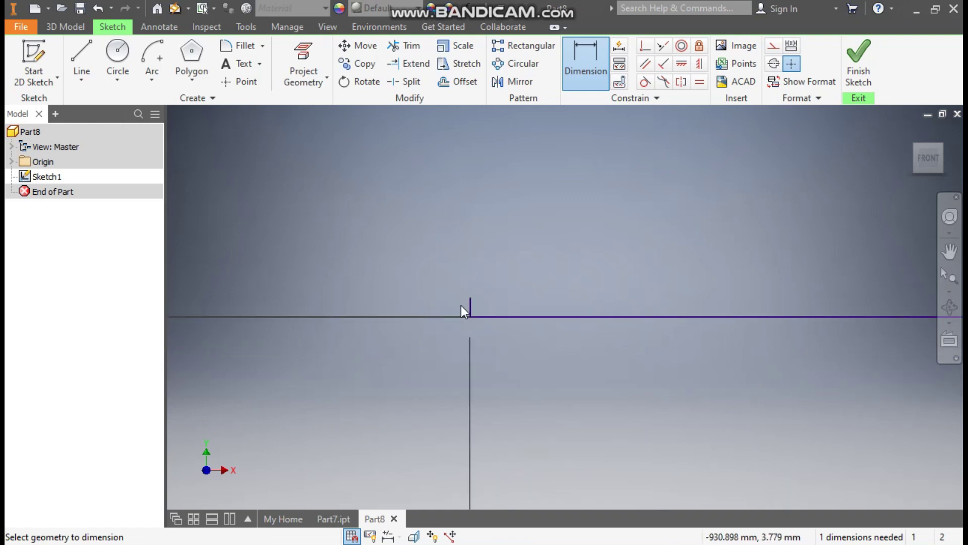
{"action": "left_click", "coordinate": [414, 304]}
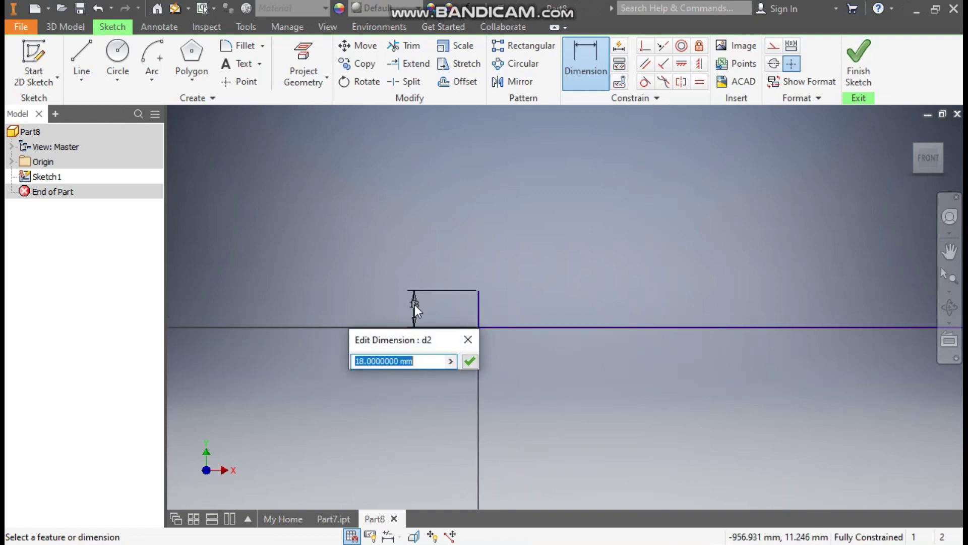
{"action": "type", "text": "1500"}
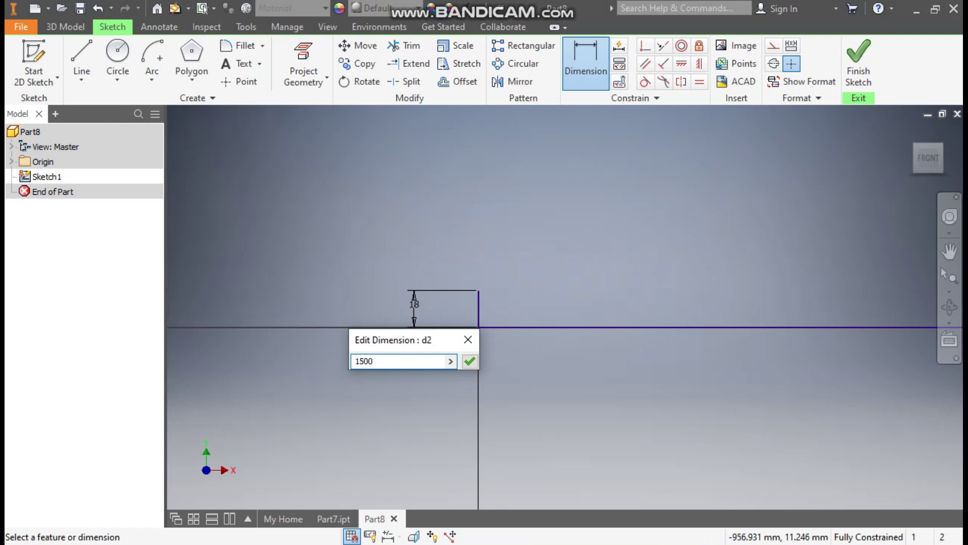
{"action": "key", "text": "Return"}
{"action": "scroll", "coordinate": [658, 220], "scroll_direction": "up", "scroll_amount": 5}
{"action": "middle_click_drag", "start_coordinate": [740, 280], "coordinate": [665, 281]}
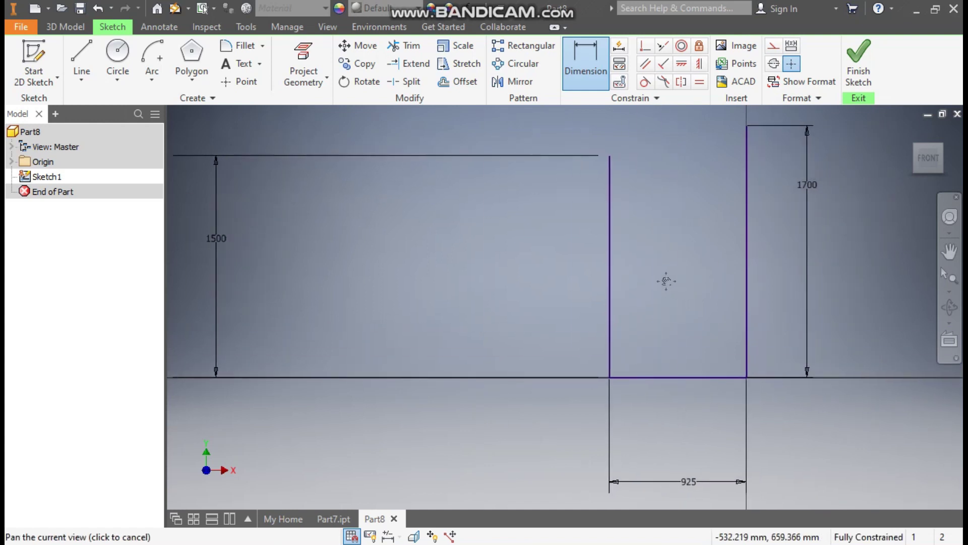
{"action": "middle_click_drag", "start_coordinate": [735, 277], "coordinate": [688, 283]}
{"action": "scroll", "coordinate": [756, 332], "scroll_direction": "up", "scroll_amount": 1}
{"action": "mouse_move", "coordinate": [757, 332]}
{"action": "middle_mouse_down"}
{"action": "mouse_move", "coordinate": [754, 320]}
{"action": "mouse_move", "coordinate": [789, 316]}
{"action": "middle_mouse_up"}
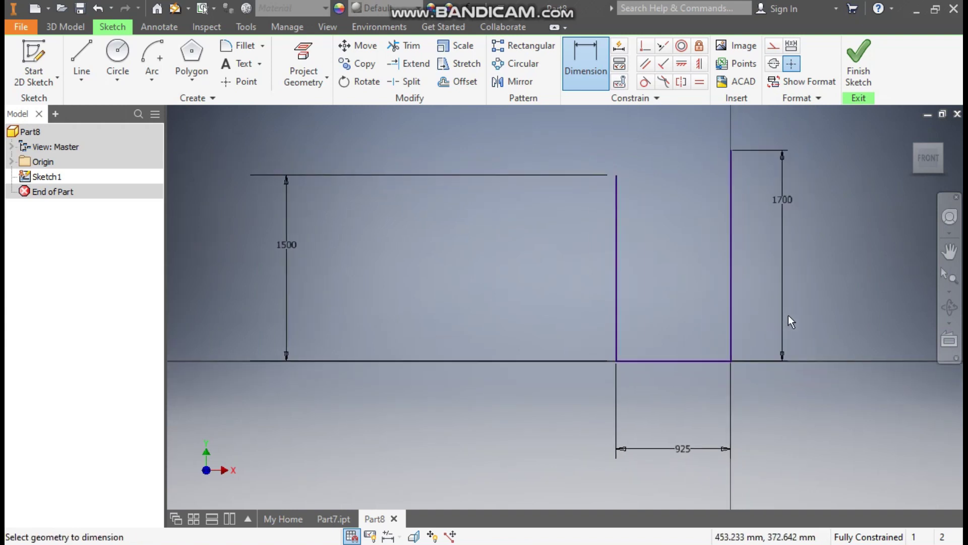
{"action": "key", "text": "Escape"}
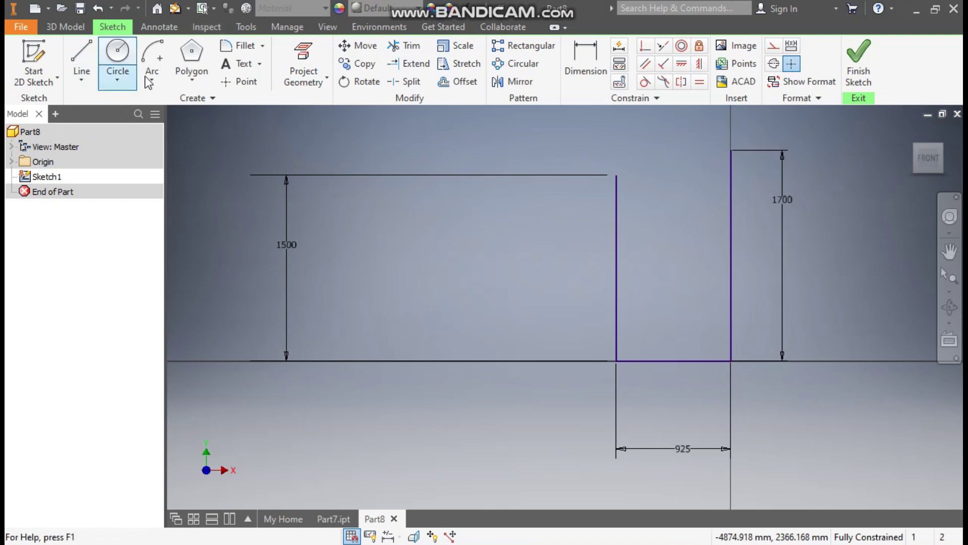
Close the profile with a three-point arc bulging upward between the top ends of the two vertical lines.
{"action": "left_click", "coordinate": [160, 79]}
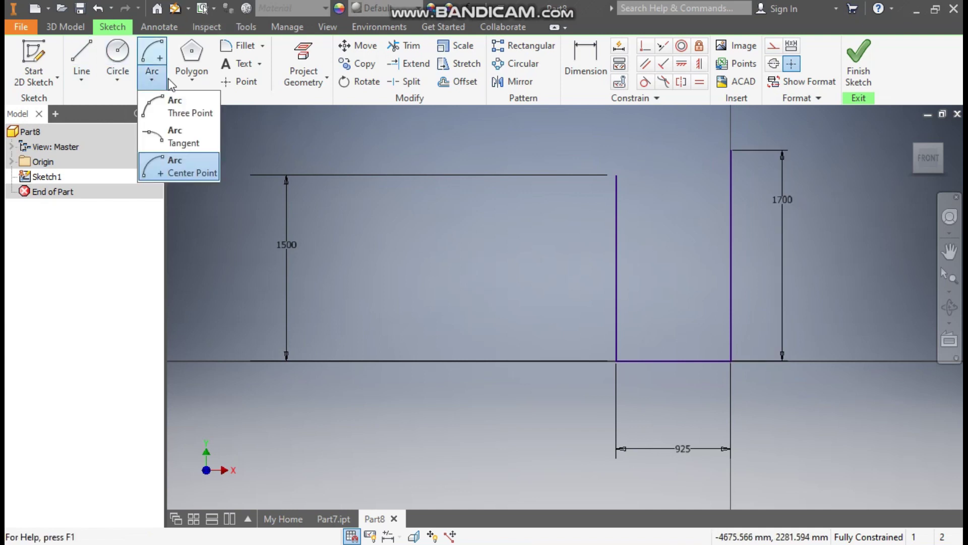
{"action": "left_click", "coordinate": [187, 112]}
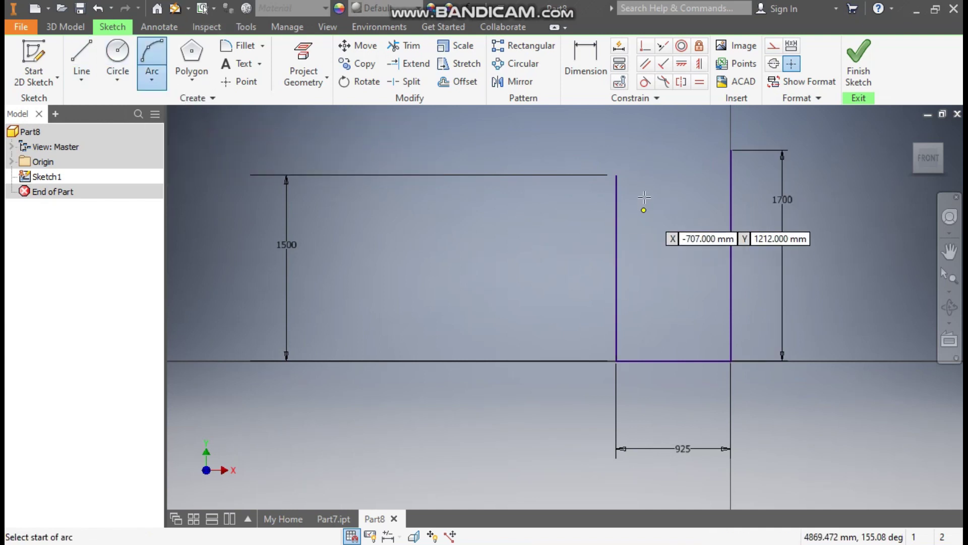
{"action": "left_click", "coordinate": [616, 174]}
{"action": "left_click", "coordinate": [731, 150]}
{"action": "left_click", "coordinate": [688, 150]}
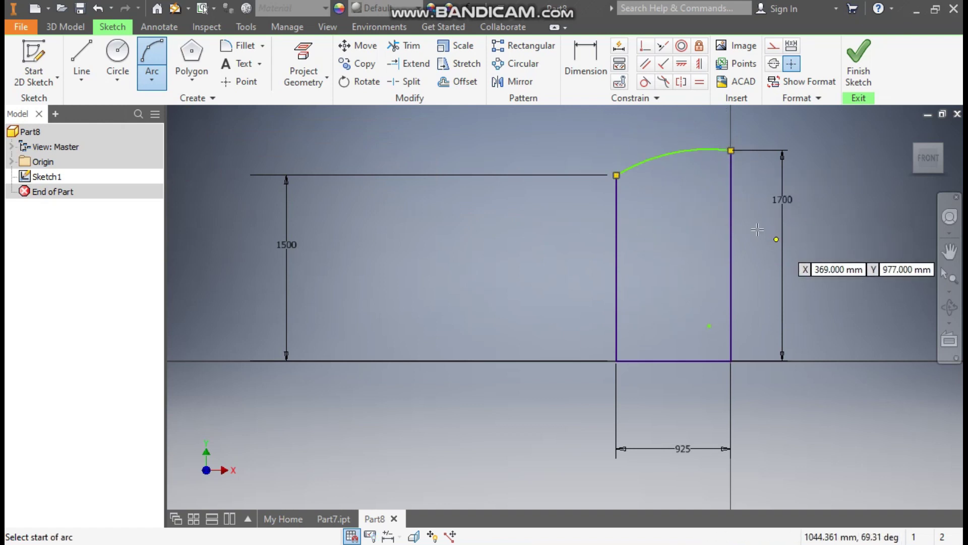
Dimension the top arc's radius to 1500 mm.
{"action": "left_click", "coordinate": [589, 64]}
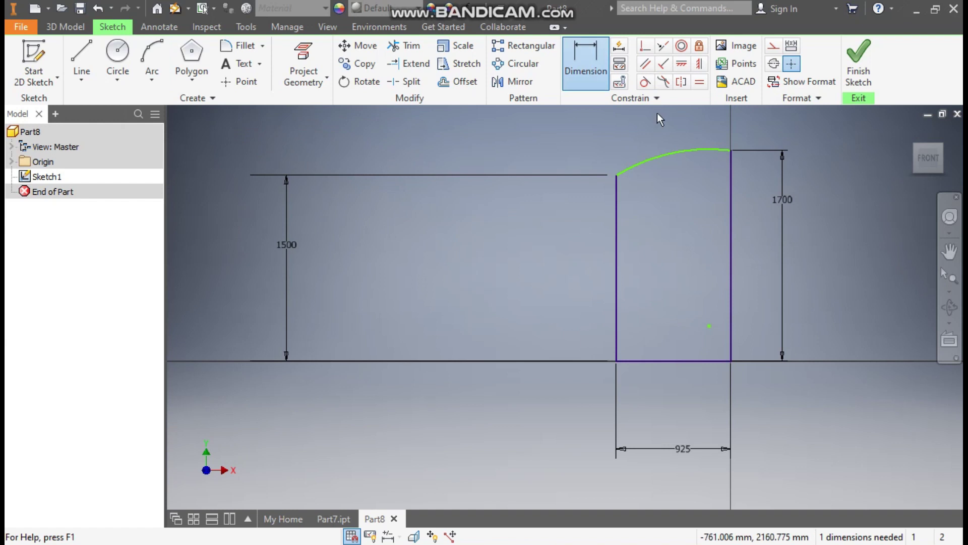
{"action": "left_click", "coordinate": [668, 154]}
{"action": "left_click", "coordinate": [630, 114]}
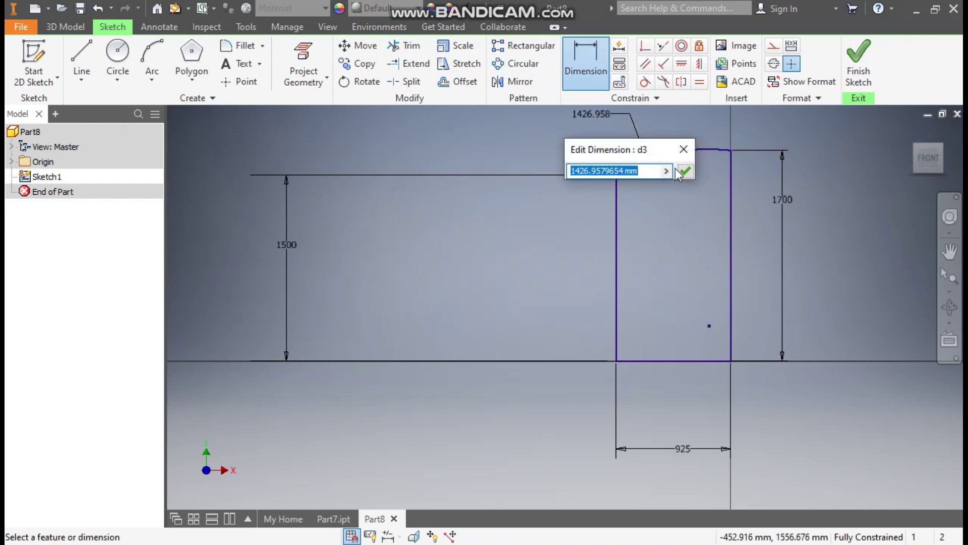
{"action": "type", "text": "1500"}
{"action": "left_click", "coordinate": [676, 170]}
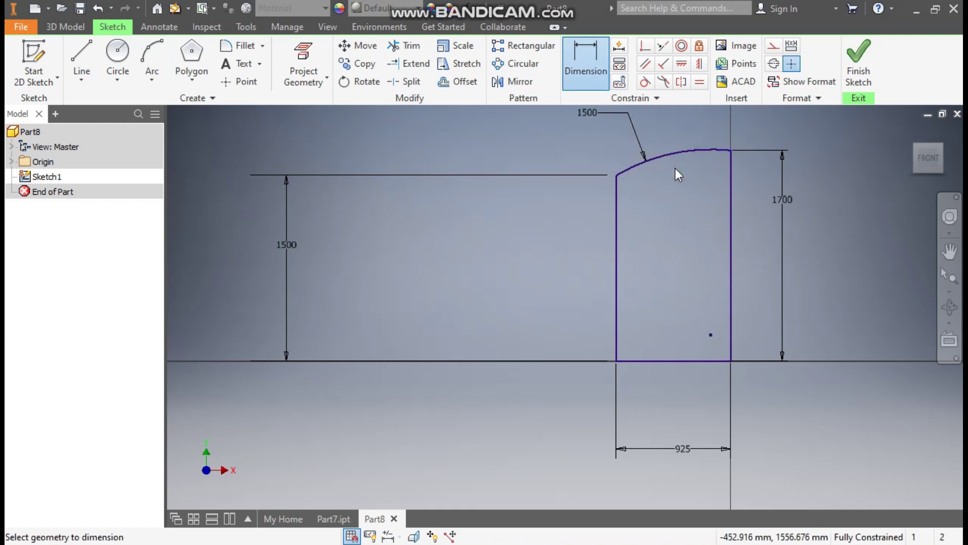
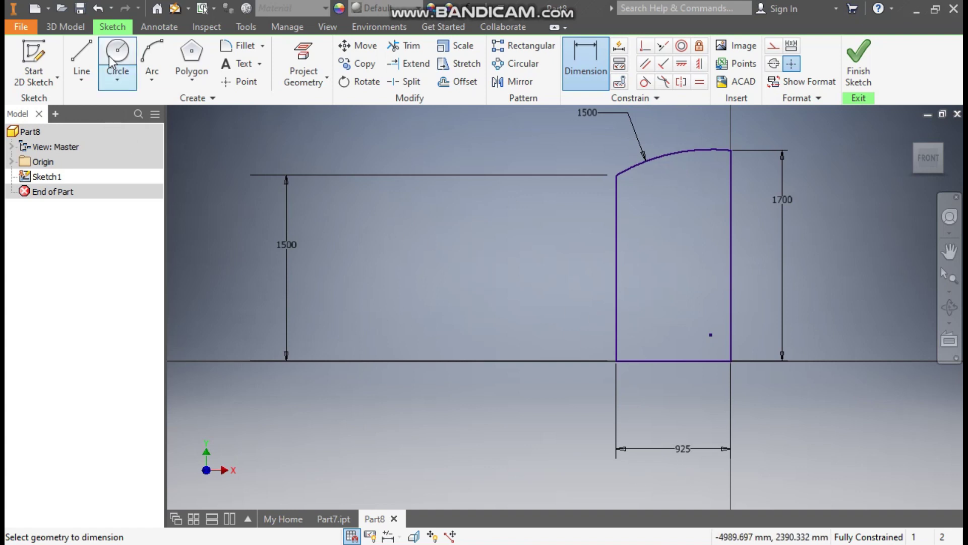
Revolve the closed profile as a full solid around the 1700 mm vertical line.
{"action": "left_click", "coordinate": [73, 26]}
{"action": "left_click", "coordinate": [117, 53]}
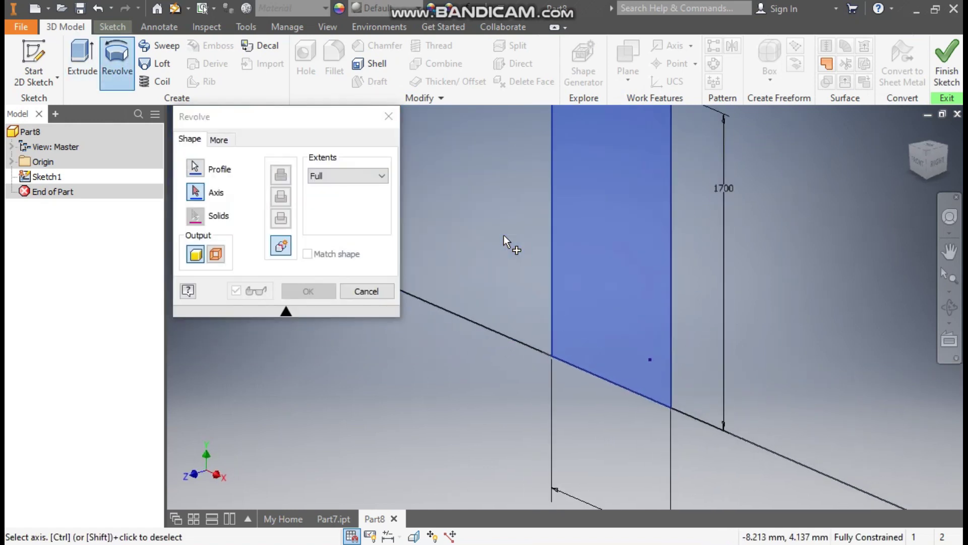
{"action": "left_click", "coordinate": [671, 300]}
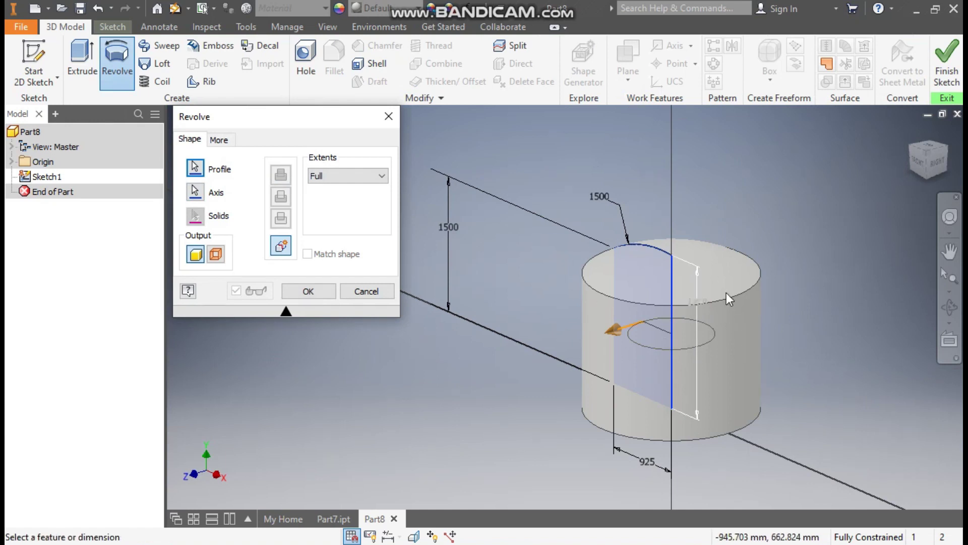
{"action": "left_click", "coordinate": [313, 289]}
{"action": "middle_click_drag", "start_coordinate": [483, 326], "coordinate": [419, 270]}
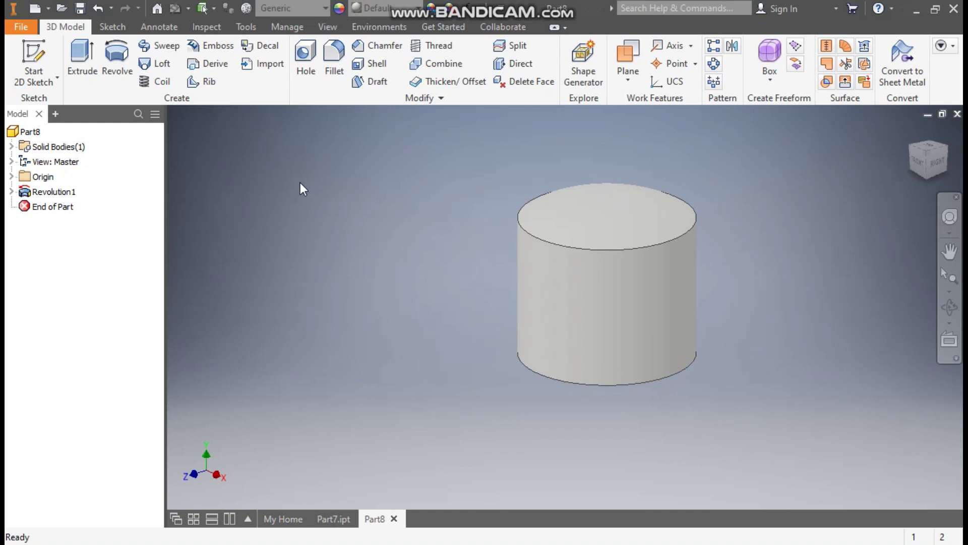
Create a work plane offset -1710 mm from the cylinder's flat bottom face, so that it lies above the body.
{"action": "left_click", "coordinate": [626, 81]}
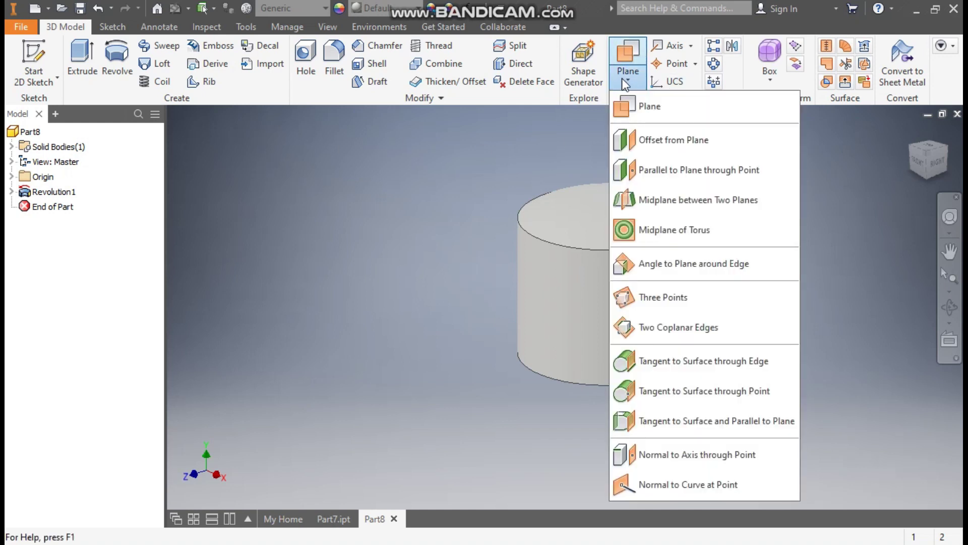
{"action": "left_click", "coordinate": [670, 141]}
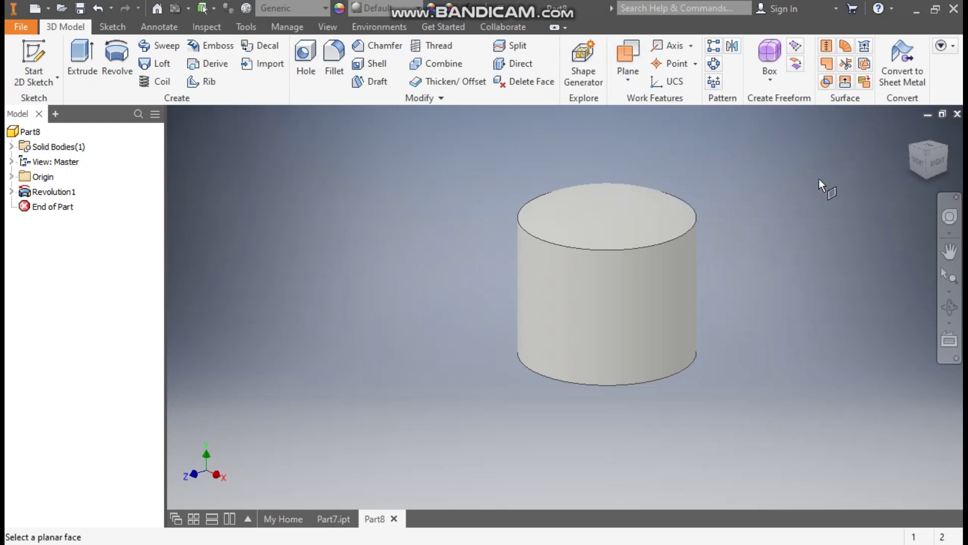
{"action": "left_click", "coordinate": [925, 179]}
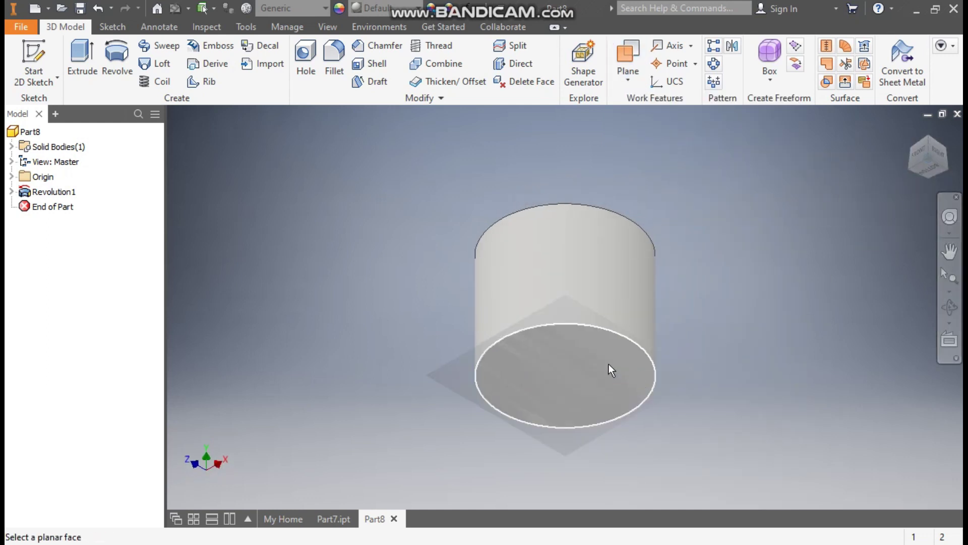
{"action": "left_click", "coordinate": [608, 364]}
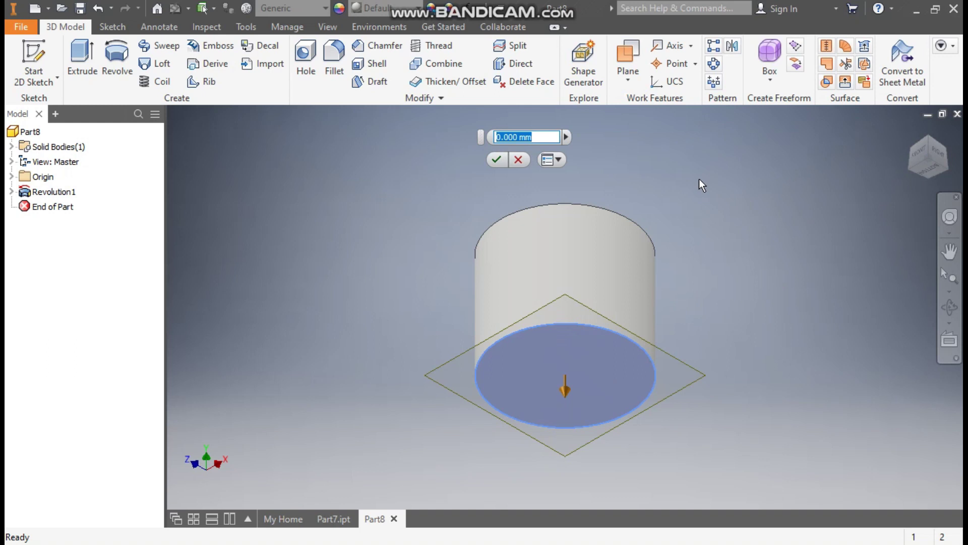
{"action": "type", "text": "-1710"}
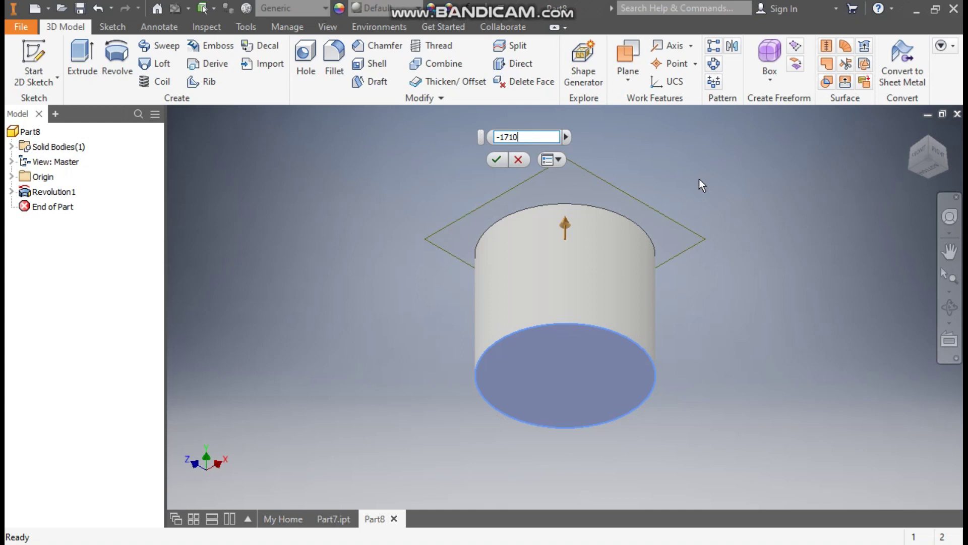
{"action": "left_click", "coordinate": [926, 134]}
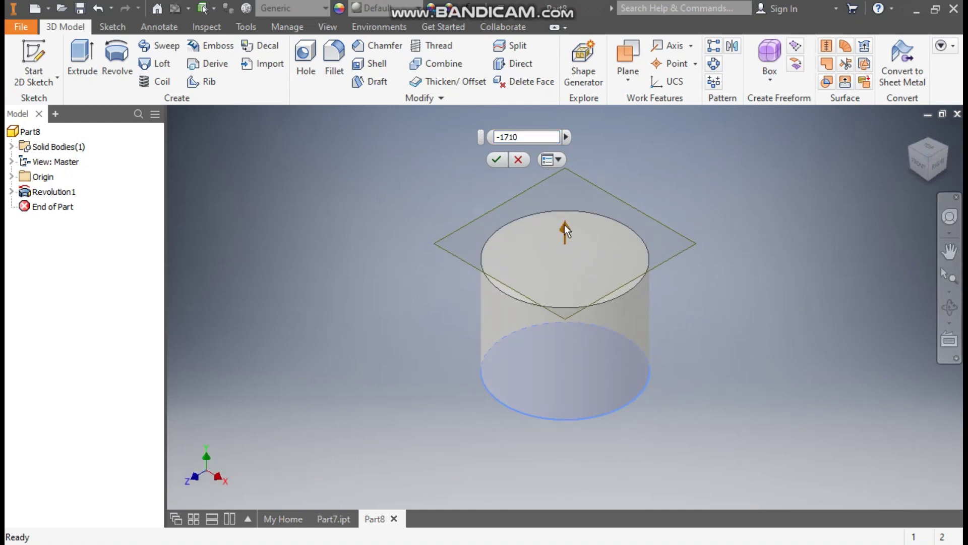
{"action": "left_click", "coordinate": [497, 159]}
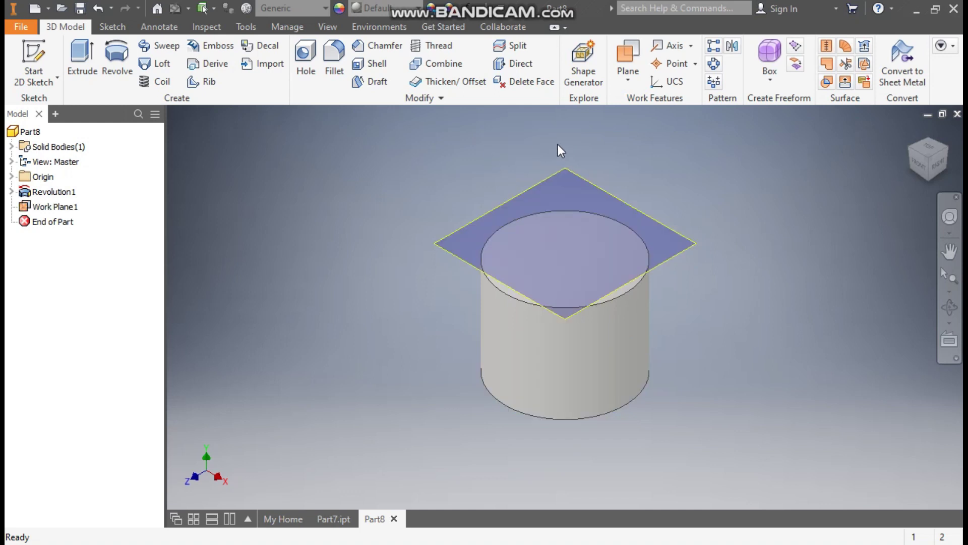
Start a sketch on the new offset work plane and project the cylinder's circular outer edge into it.
{"action": "left_click", "coordinate": [588, 179]}
{"action": "left_click", "coordinate": [626, 165]}
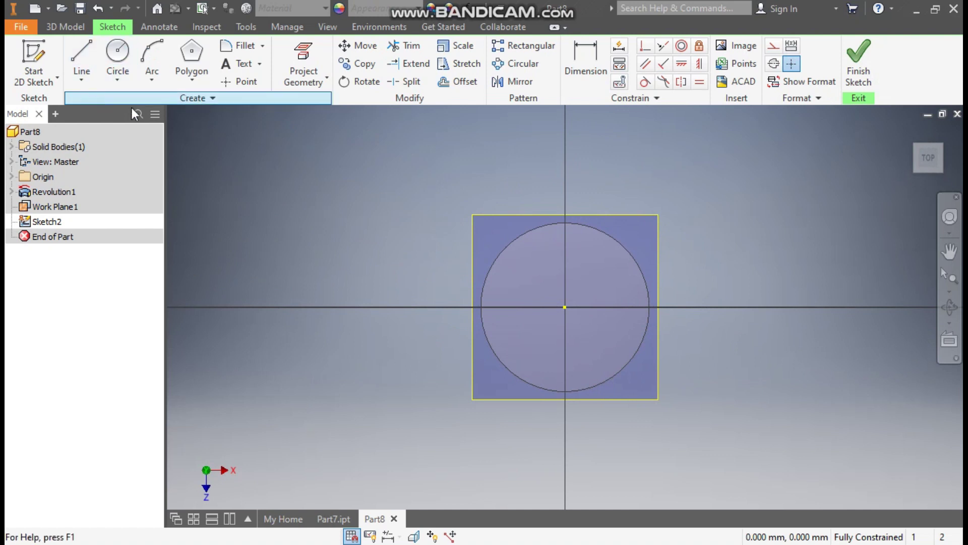
{"action": "left_click", "coordinate": [320, 53]}
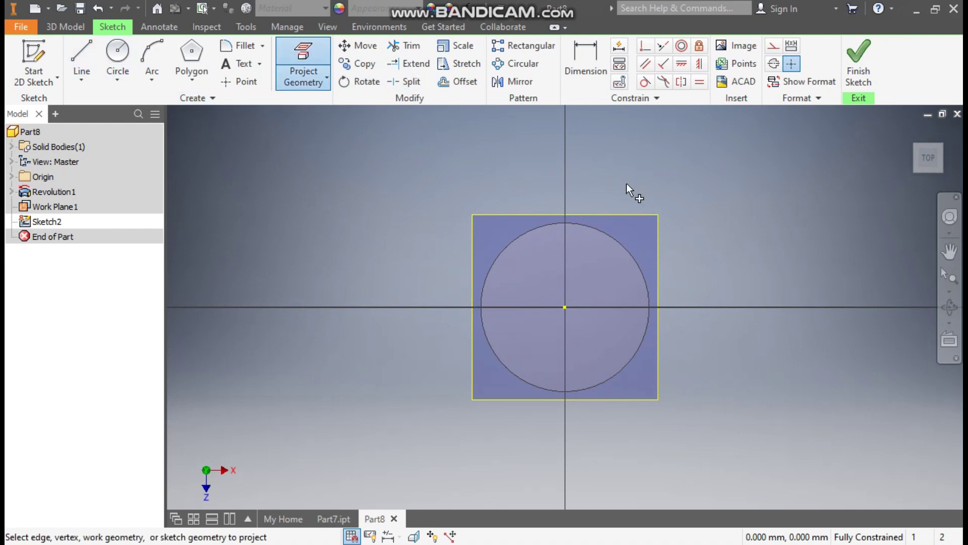
{"action": "left_click", "coordinate": [611, 237]}
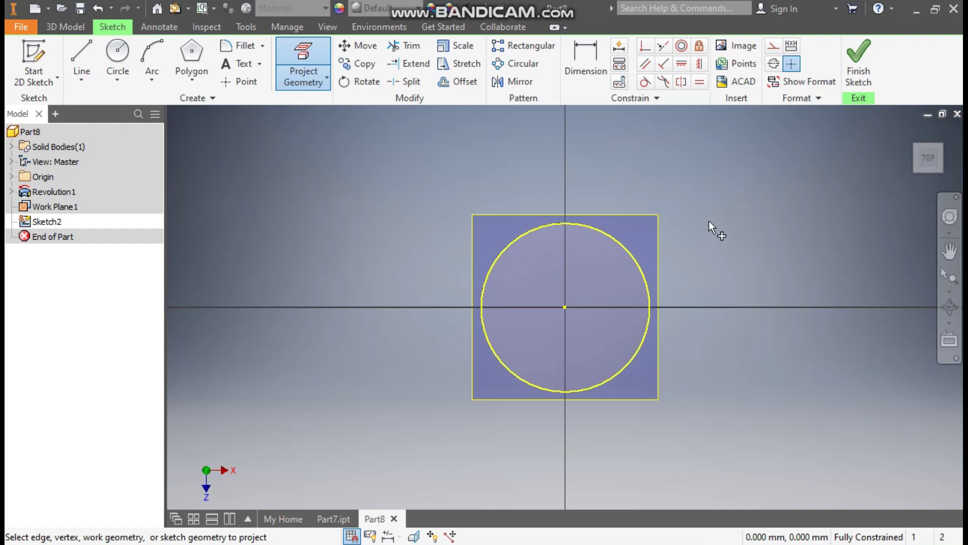
Draw a horizontal line across the full width of the projected circle, from its left side to its right side.
{"action": "left_click", "coordinate": [77, 47]}
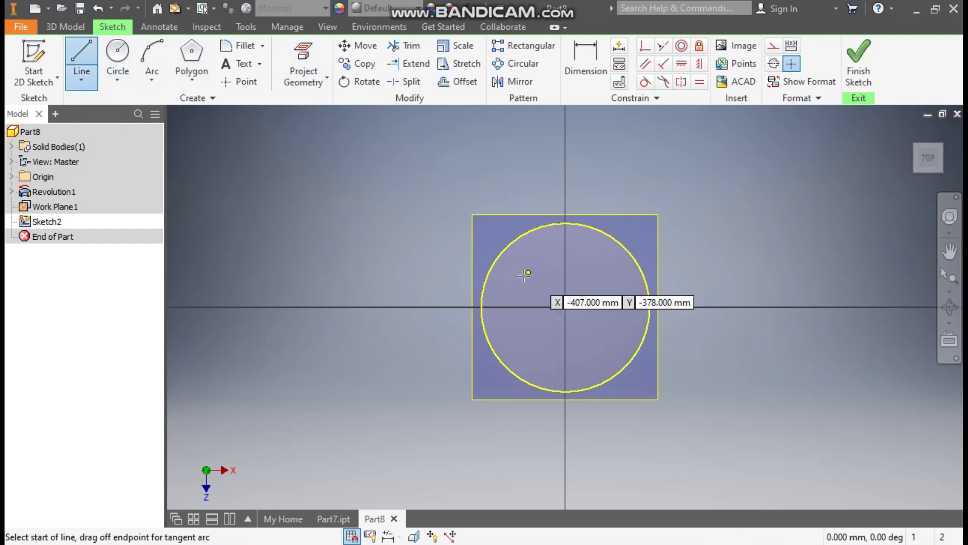
{"action": "left_click", "coordinate": [481, 306]}
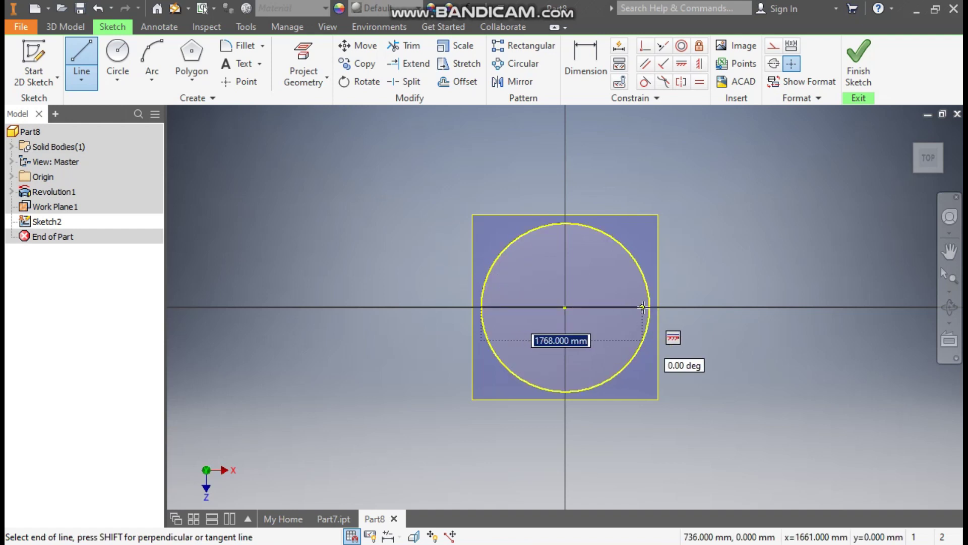
{"action": "left_click", "coordinate": [647, 307]}
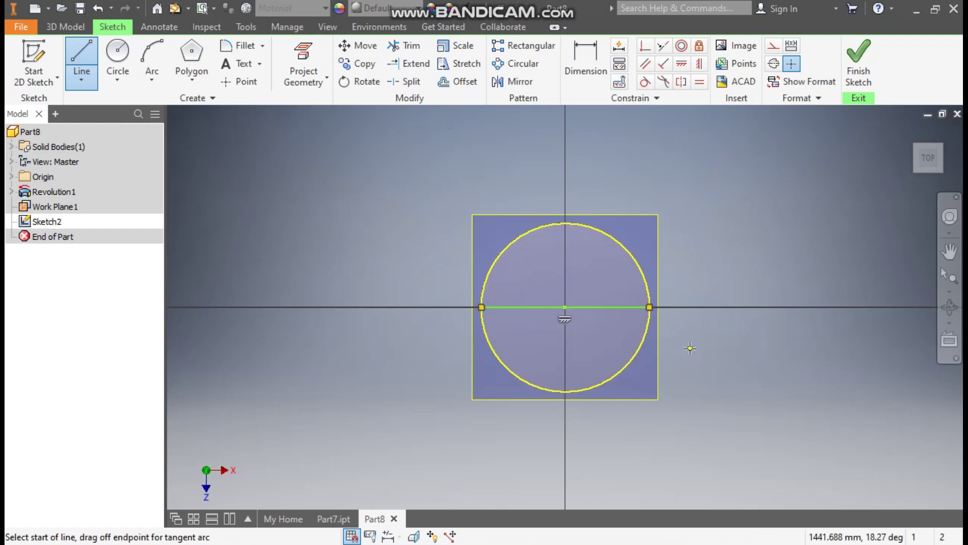
{"action": "key", "text": "Escape"}
Pull the horizontal line off centre, and constrain its midpoint coincident with the circle's centre point.
{"action": "scroll", "coordinate": [580, 337], "scroll_direction": "up", "scroll_amount": 3}
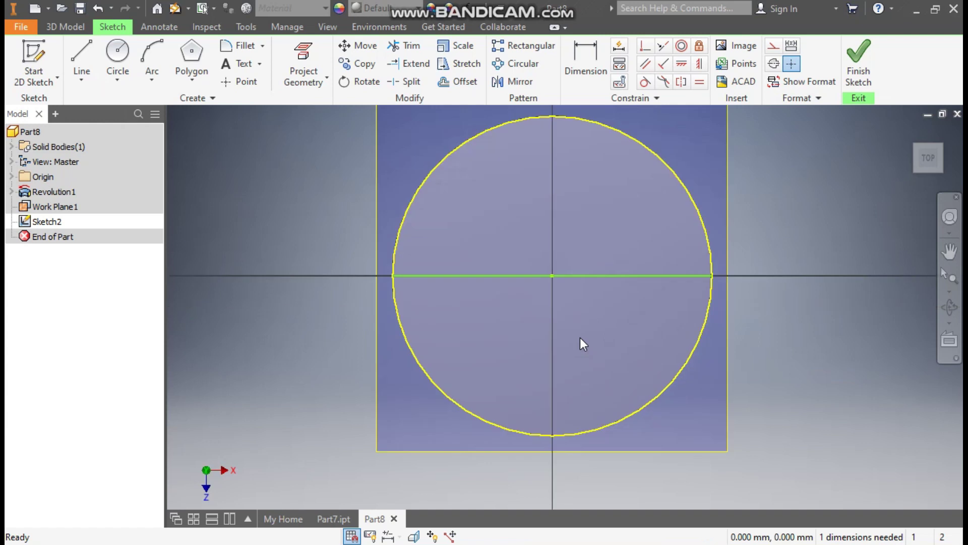
{"action": "left_click_drag", "start_coordinate": [600, 276], "coordinate": [595, 229]}
{"action": "left_click", "coordinate": [839, 256]}
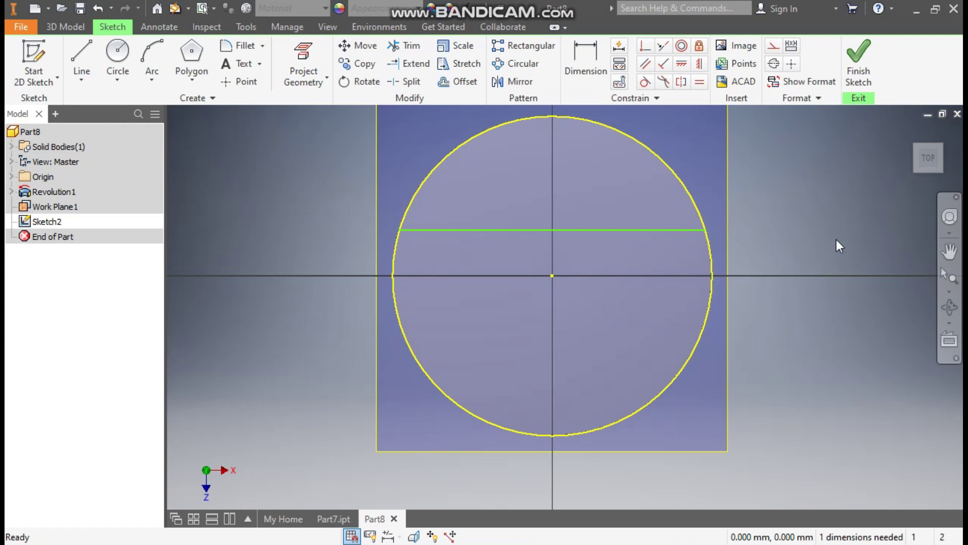
{"action": "left_click", "coordinate": [646, 49]}
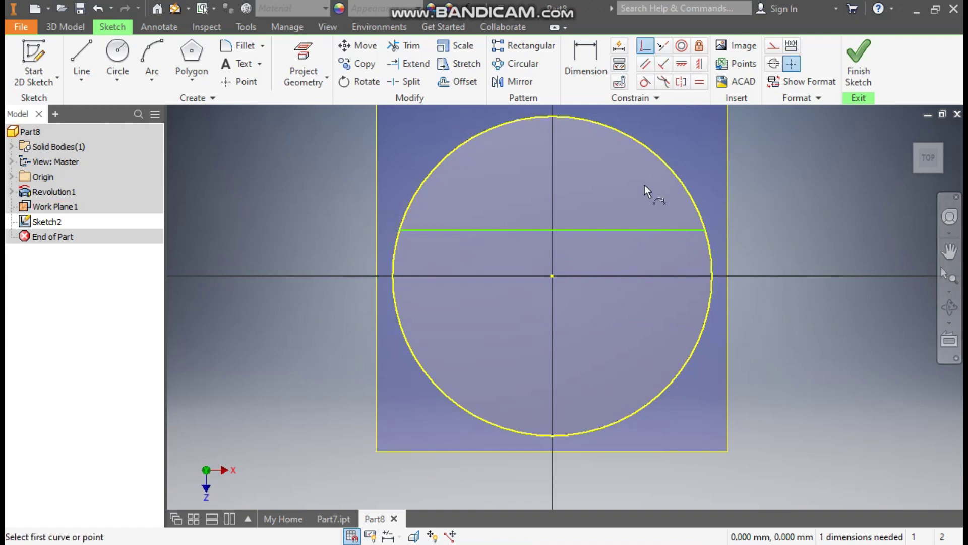
{"action": "left_click", "coordinate": [551, 230]}
{"action": "left_click", "coordinate": [553, 275]}
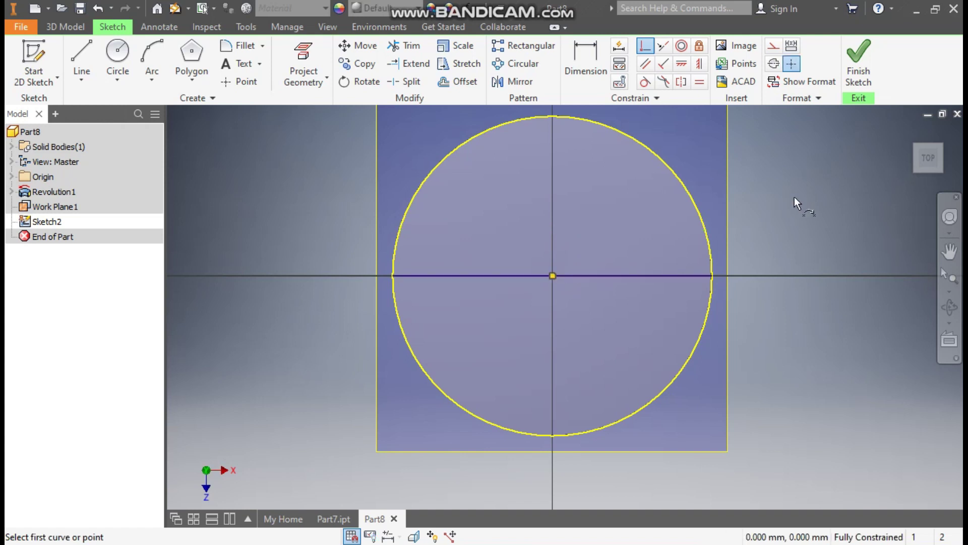
{"action": "key", "text": "Escape"}
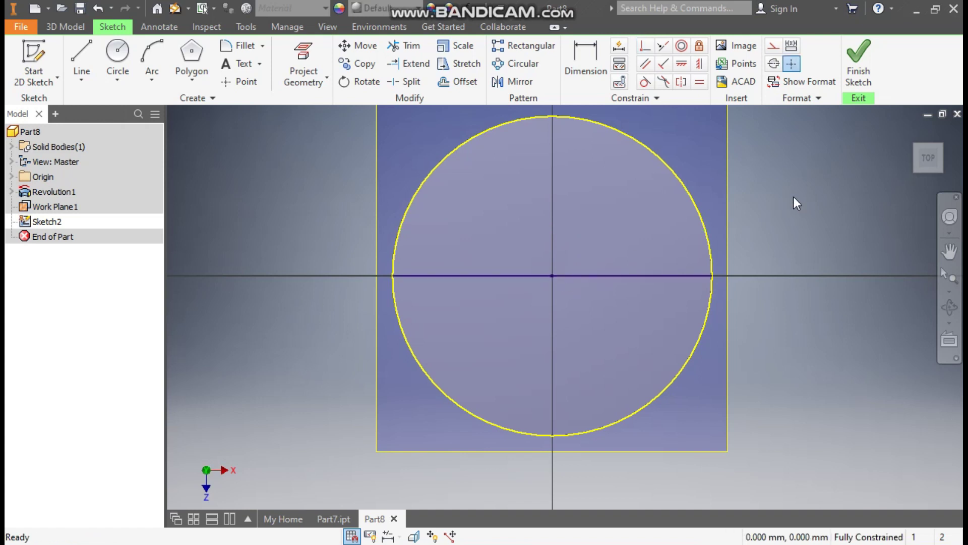
Offset the centre line by 125 mm to each side, giving one parallel line above it and one below.
{"action": "left_click", "coordinate": [589, 276]}
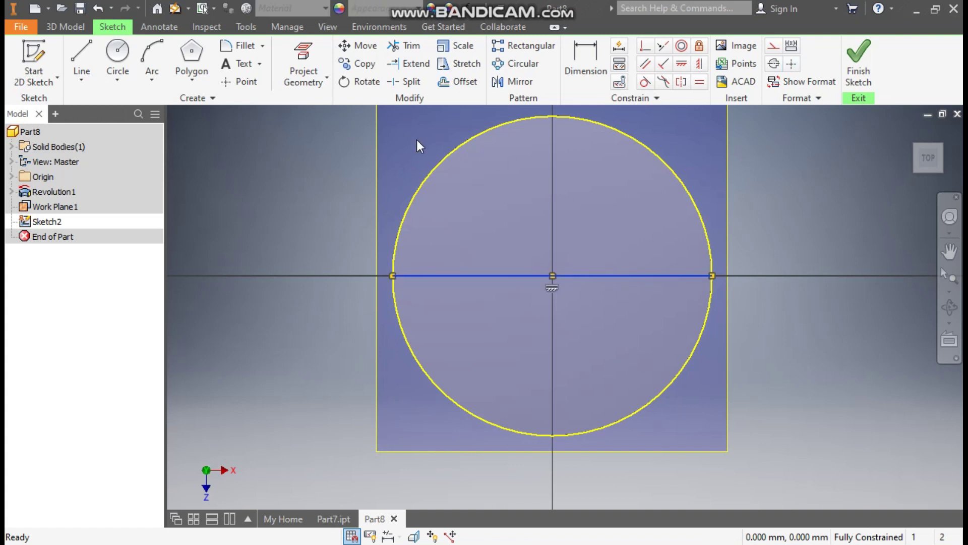
{"action": "left_click", "coordinate": [450, 81]}
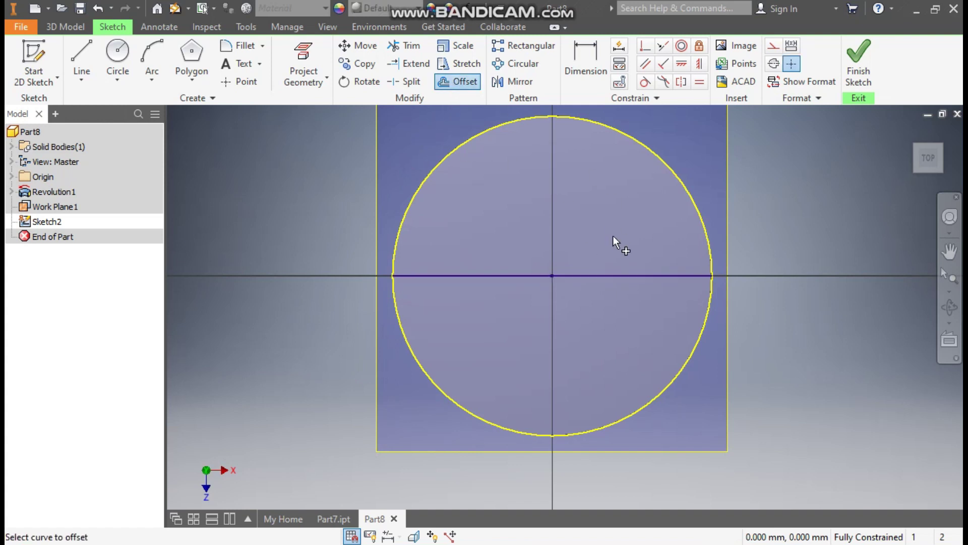
{"action": "left_click", "coordinate": [607, 278]}
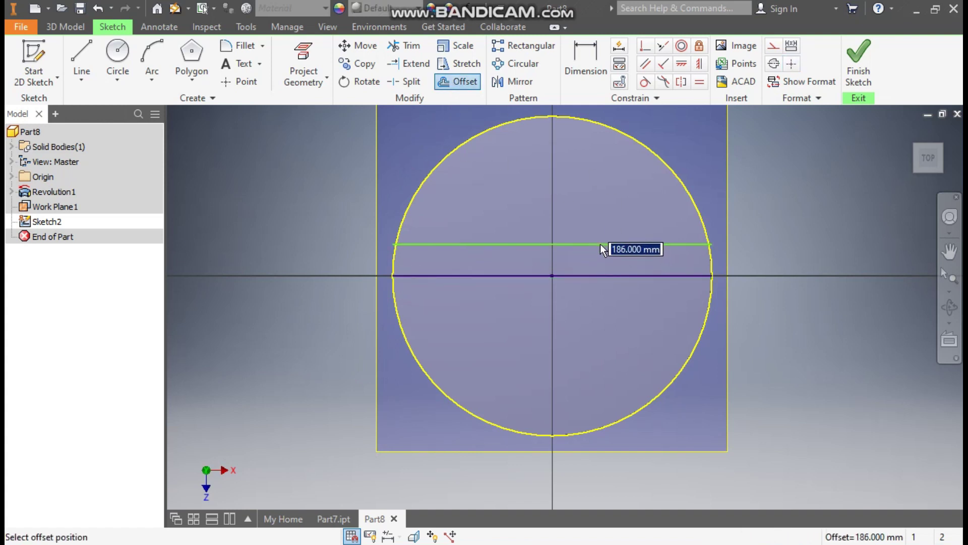
{"action": "type", "text": "125"}
{"action": "key", "text": "Return"}
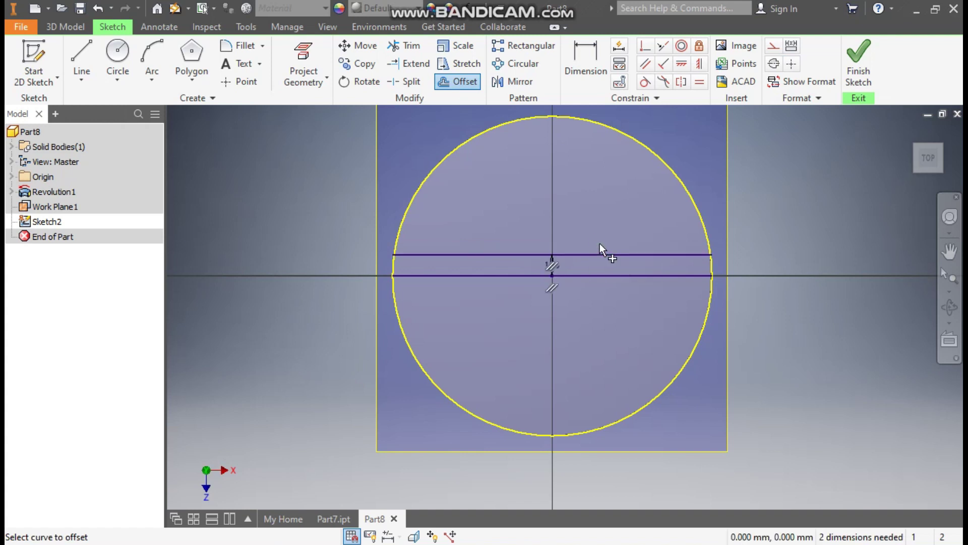
{"action": "left_click", "coordinate": [610, 276]}
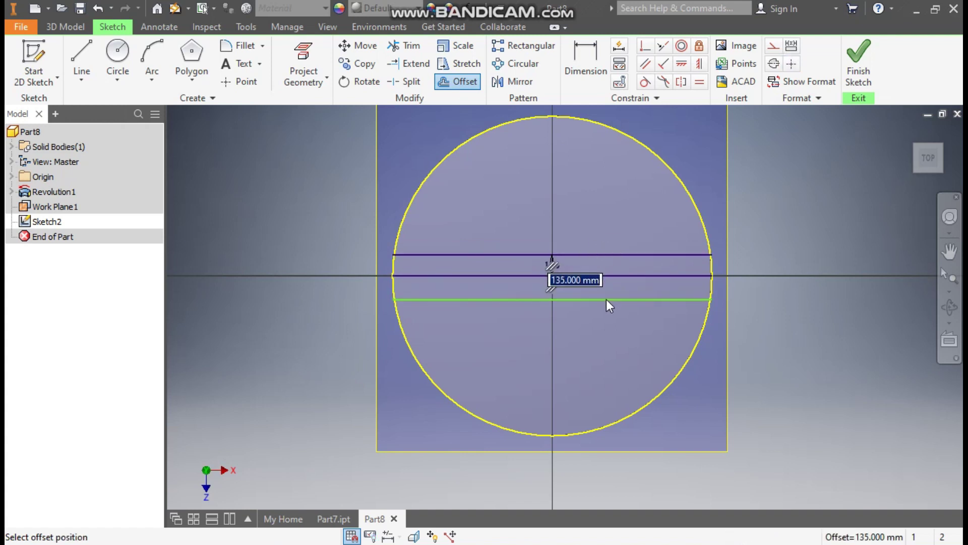
{"action": "type", "text": "125"}
{"action": "key", "text": "Return"}
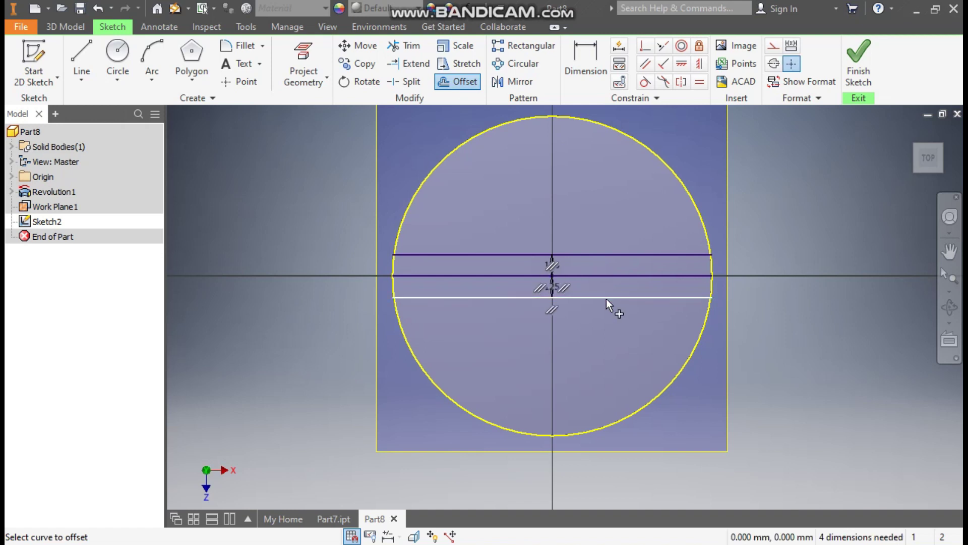
{"action": "key", "text": "Escape"}
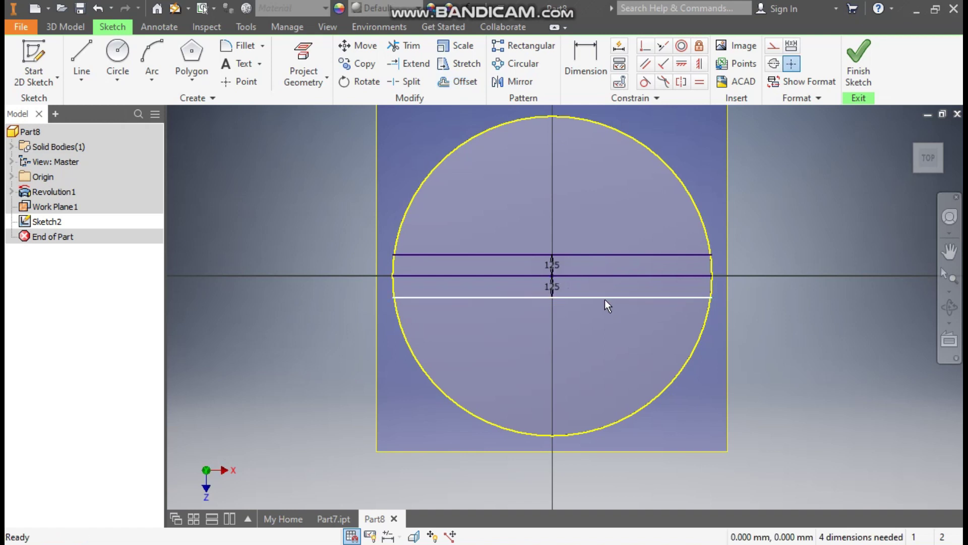
Convert the middle horizontal line between the two offset lines to construction geometry.
{"action": "scroll", "coordinate": [549, 295], "scroll_direction": "down", "scroll_amount": 3}
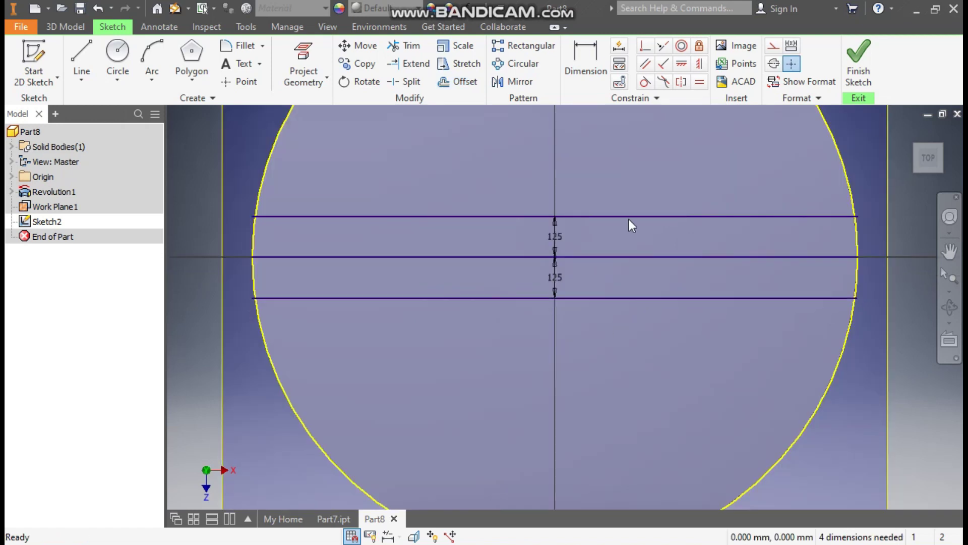
{"action": "scroll", "coordinate": [641, 292], "scroll_direction": "up", "scroll_amount": 1}
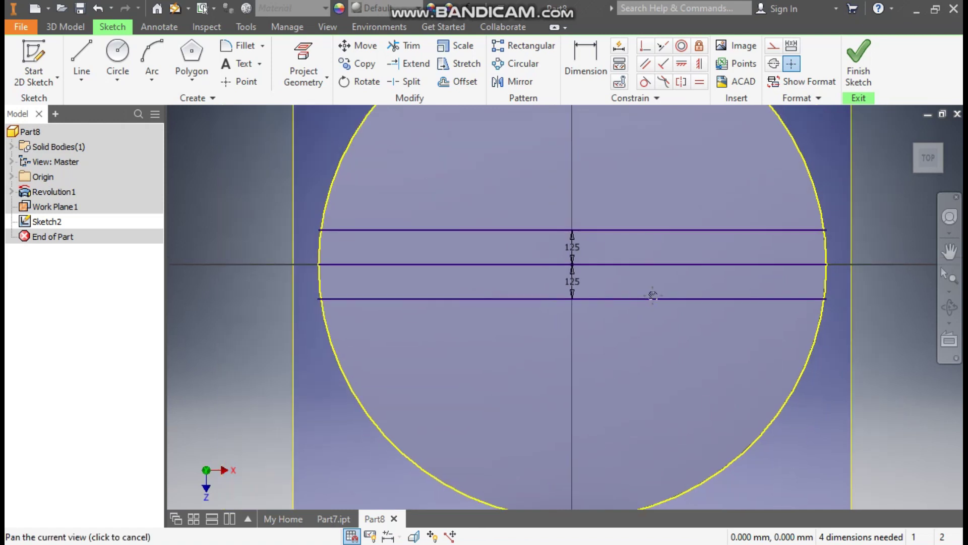
{"action": "middle_click_drag", "start_coordinate": [652, 295], "coordinate": [652, 302]}
{"action": "left_click", "coordinate": [512, 277]}
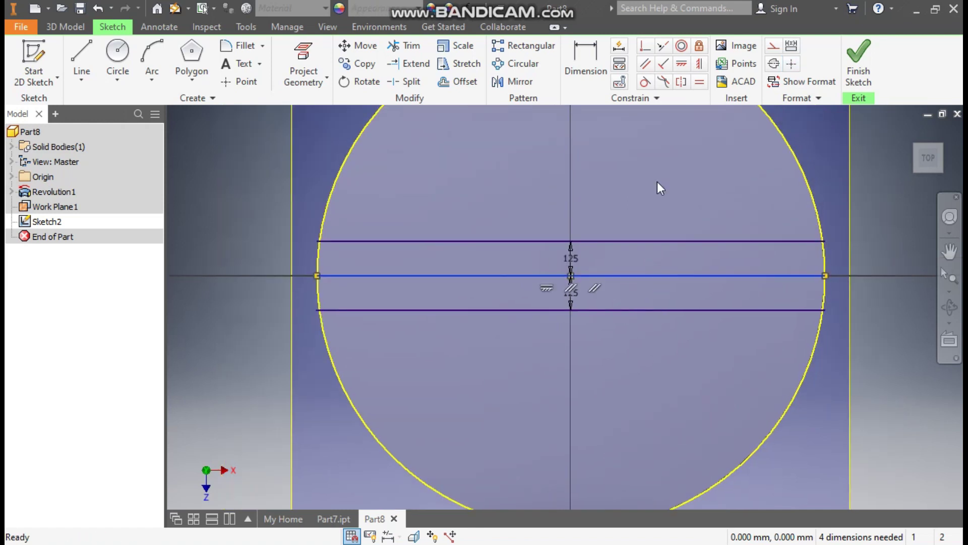
{"action": "left_click", "coordinate": [779, 49]}
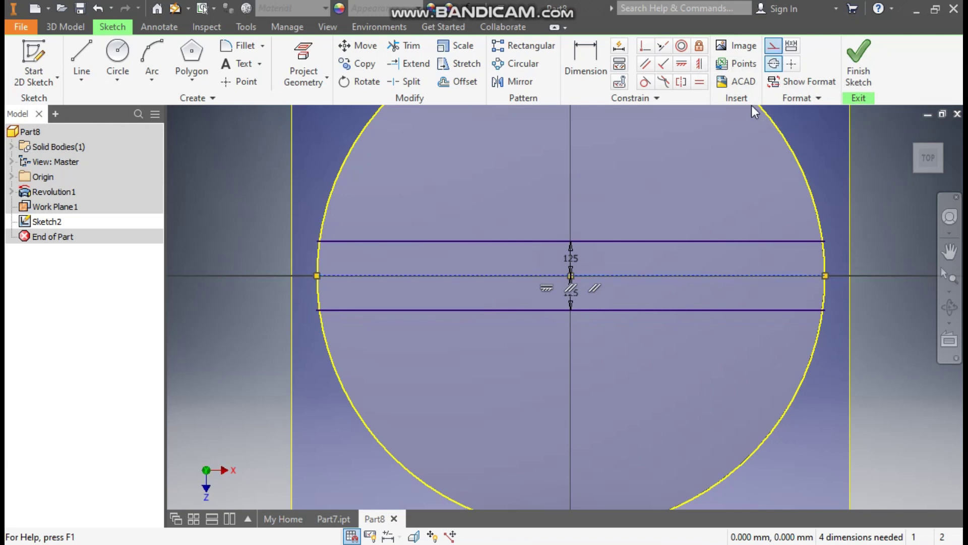
{"action": "left_click", "coordinate": [211, 176]}
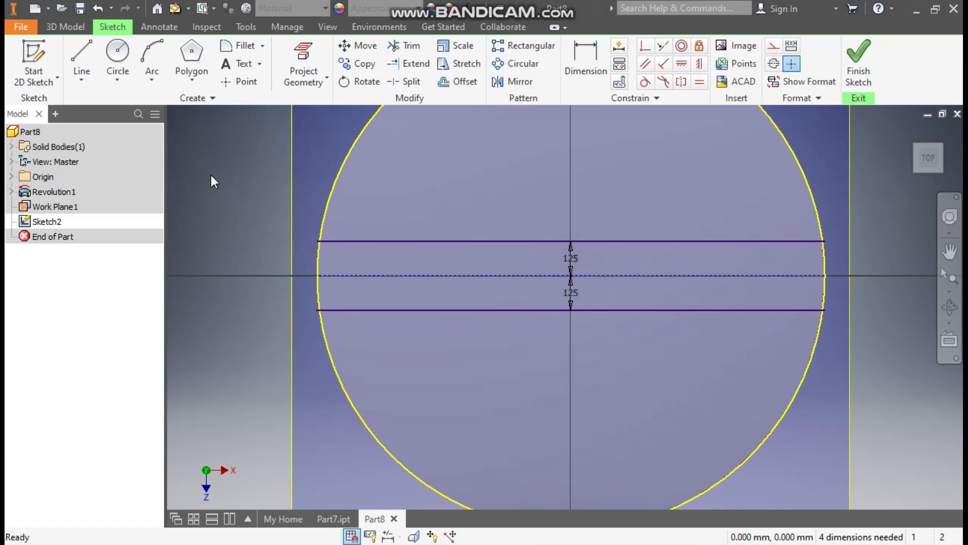
Join the left ends of the two offset lines with a centre-point arc centred on the circle's centre.
{"action": "left_click", "coordinate": [152, 79]}
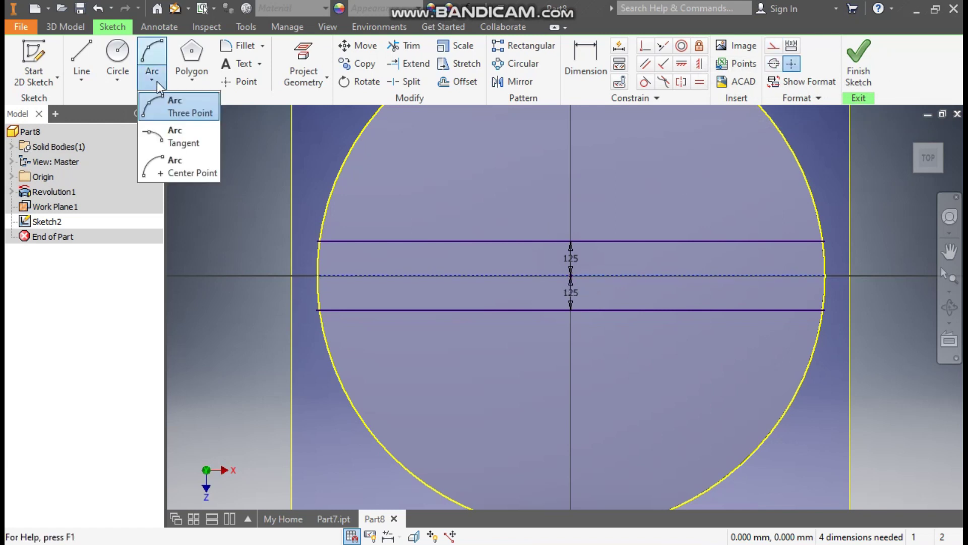
{"action": "left_click", "coordinate": [197, 171]}
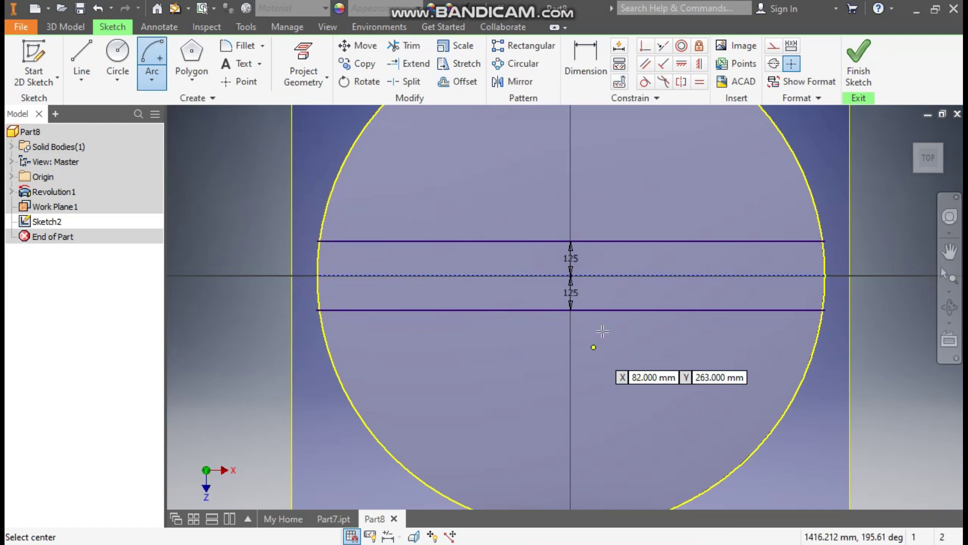
{"action": "left_click", "coordinate": [570, 275]}
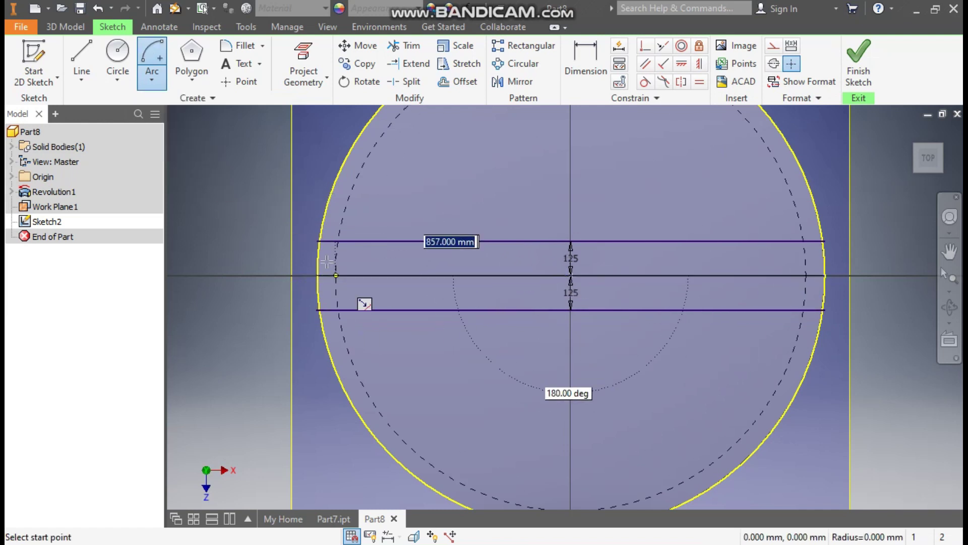
{"action": "left_click", "coordinate": [317, 241]}
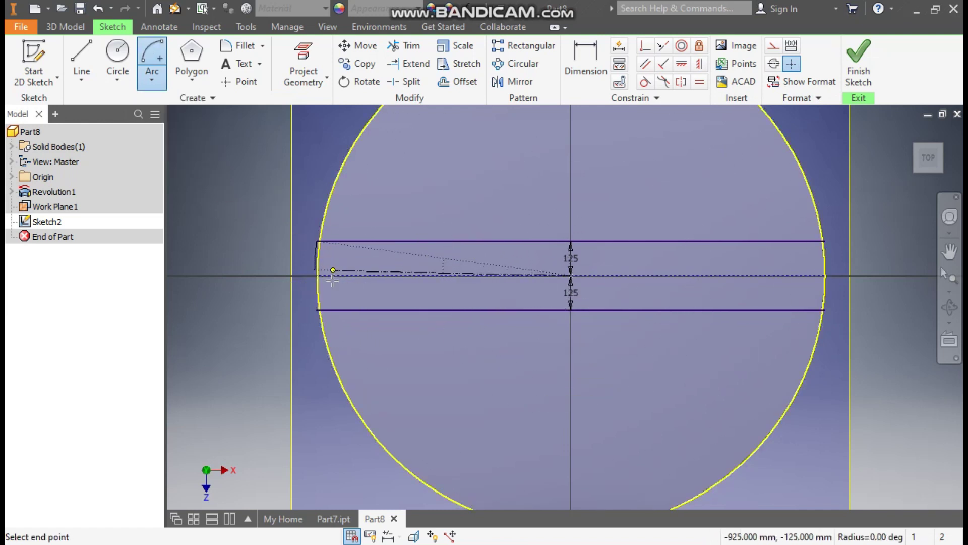
{"action": "left_click", "coordinate": [316, 310]}
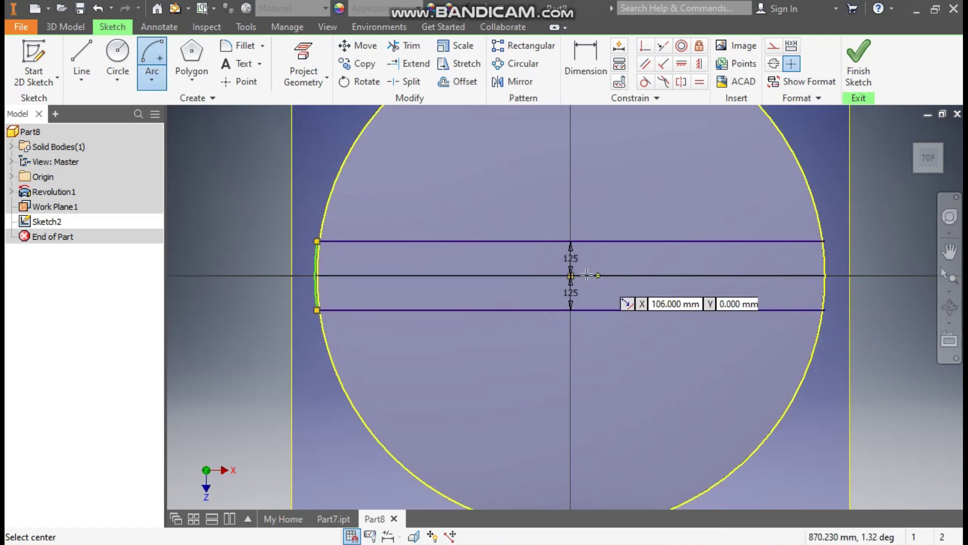
Join the right ends of the offset lines with a centre-point arc about the circle's centre, and convert the projected circle to construction geometry.
{"action": "left_click", "coordinate": [571, 276]}
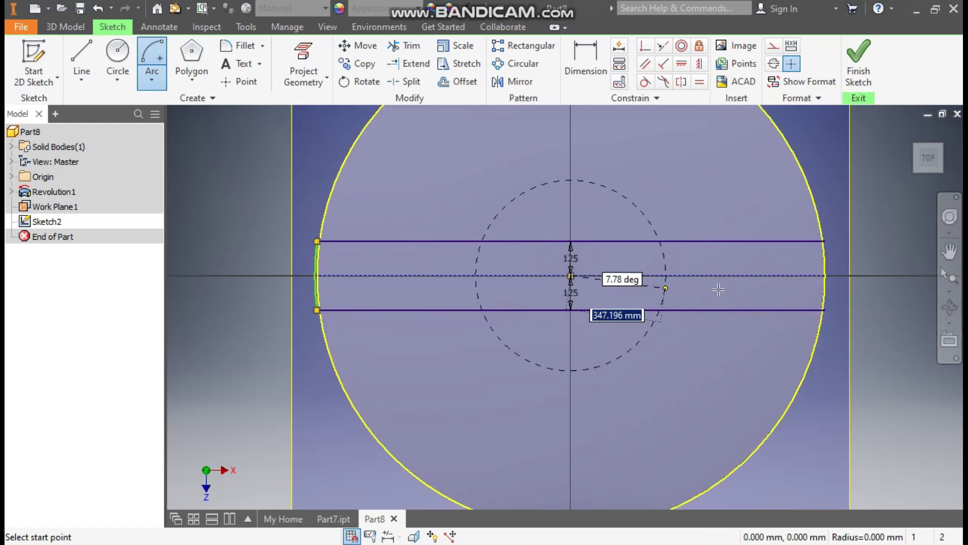
{"action": "left_click", "coordinate": [824, 242]}
{"action": "left_click", "coordinate": [825, 310]}
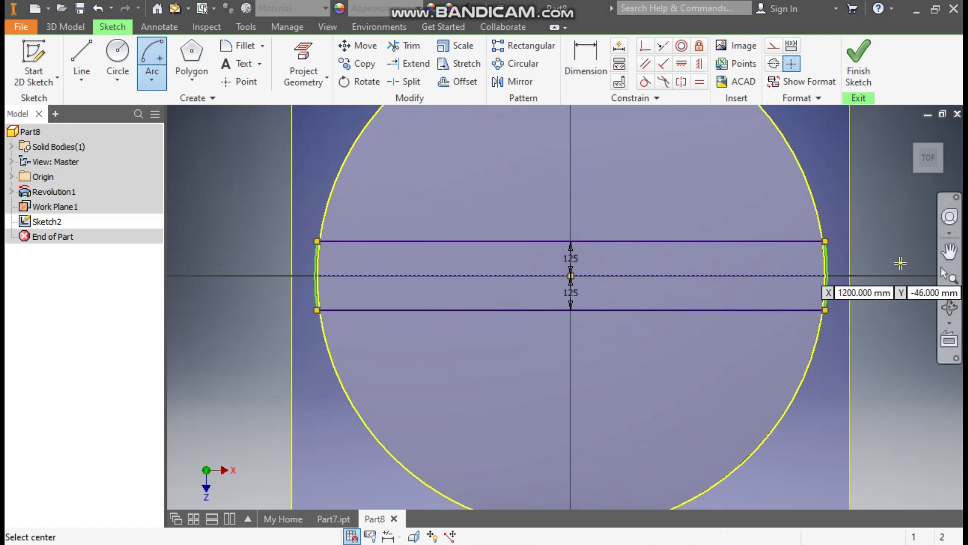
{"action": "key", "text": "Escape"}
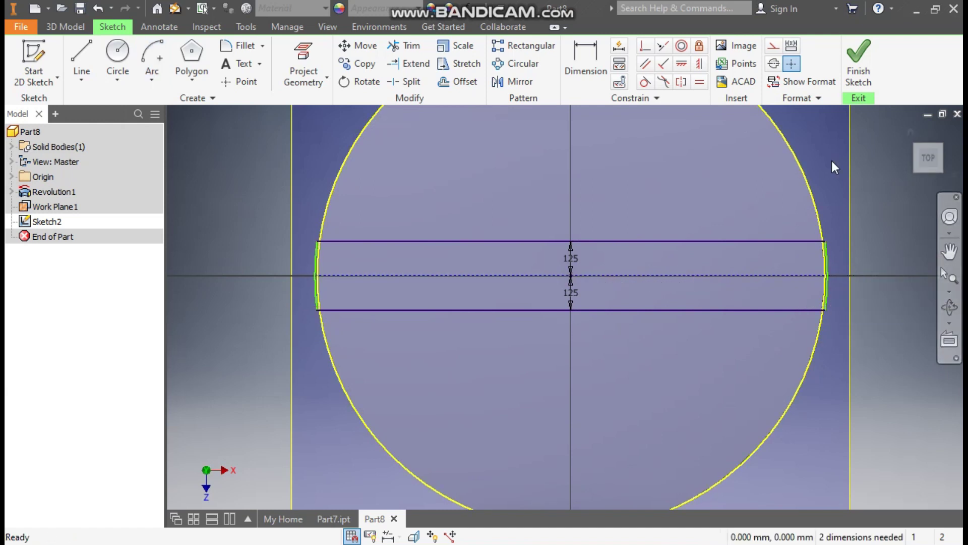
{"action": "left_click", "coordinate": [795, 176]}
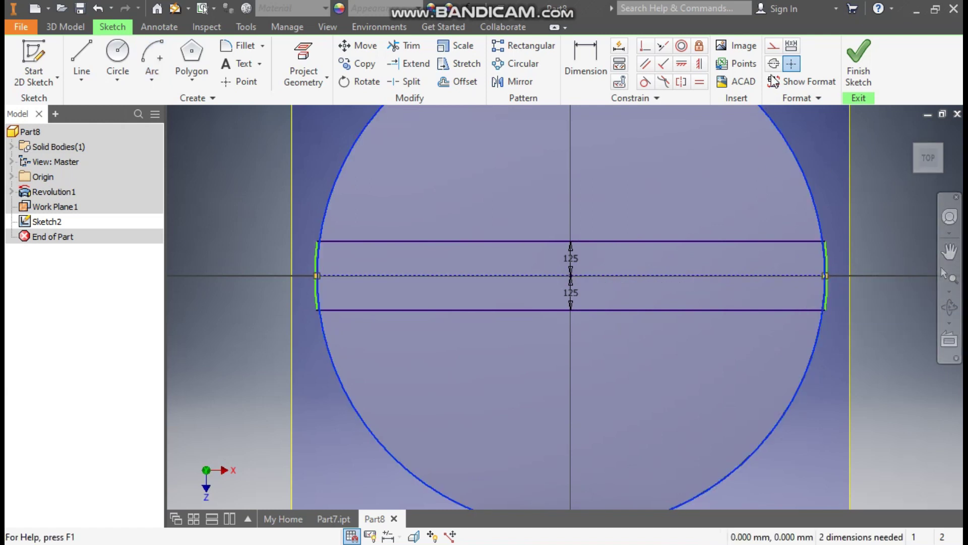
{"action": "left_click", "coordinate": [773, 45]}
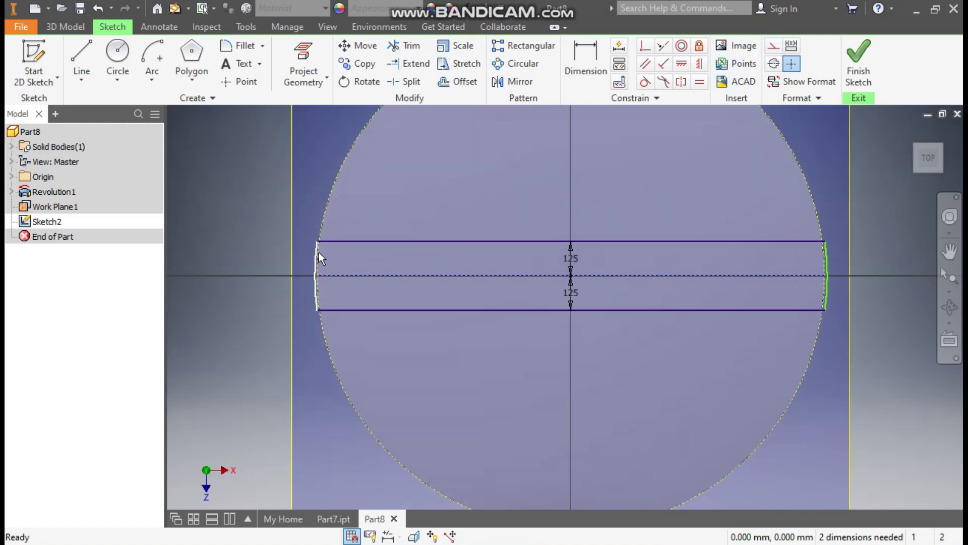
Pull the left end arc inward, and constrain the midpoints of the left and right end arcs coincident with the construction circle.
{"action": "mouse_move", "coordinate": [316, 253]}
{"action": "left_mouse_down"}
{"action": "mouse_move", "coordinate": [337, 254]}
{"action": "mouse_move", "coordinate": [303, 256]}
{"action": "mouse_move", "coordinate": [334, 256]}
{"action": "left_mouse_up"}
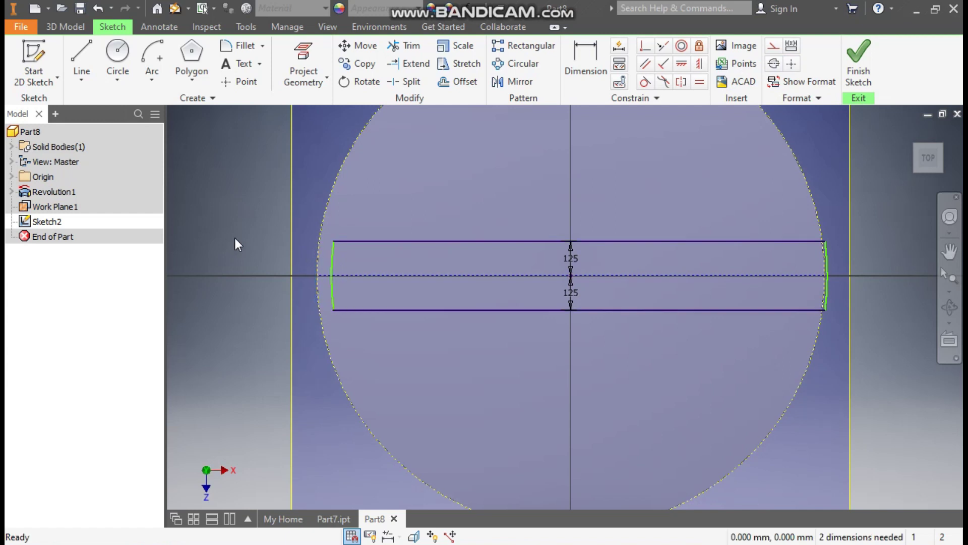
{"action": "left_click", "coordinate": [645, 48]}
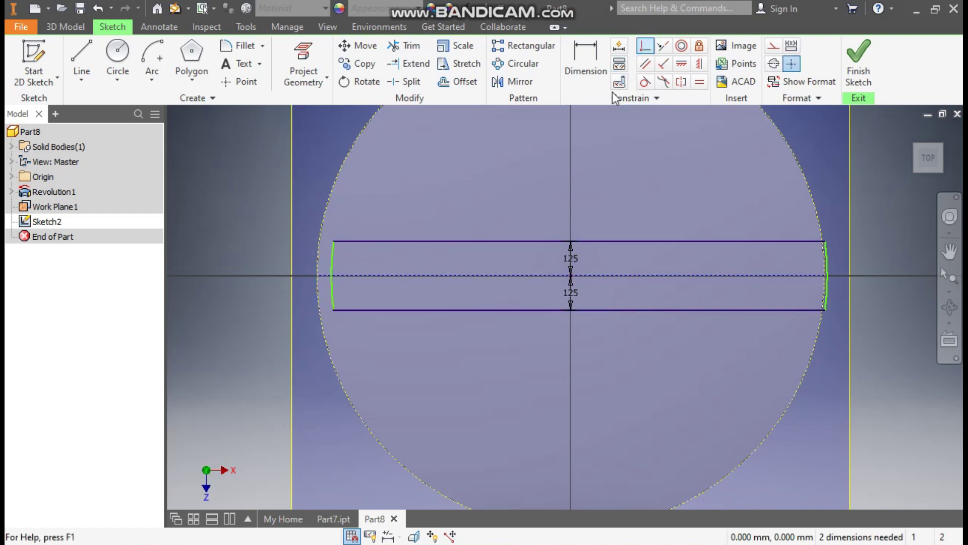
{"action": "left_click", "coordinate": [331, 276]}
{"action": "left_click", "coordinate": [318, 286]}
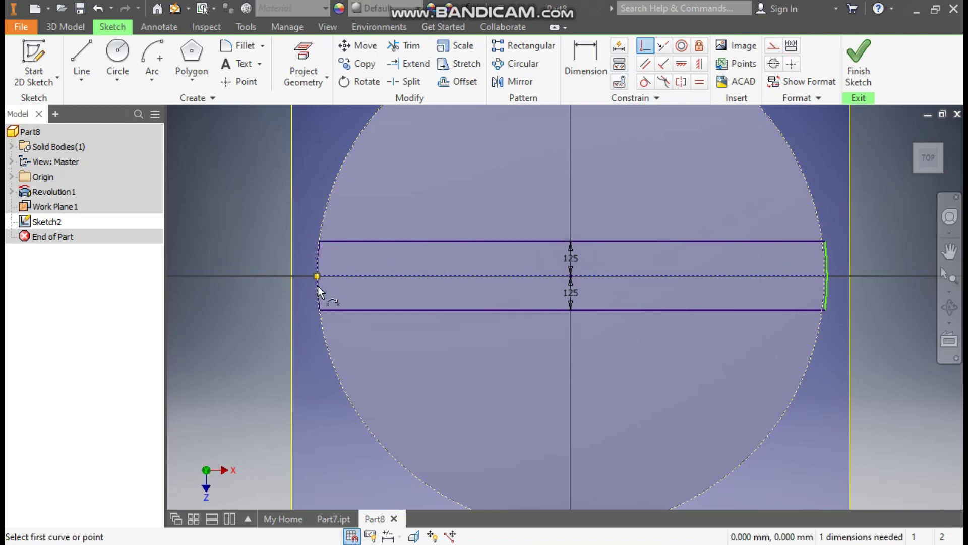
{"action": "left_click", "coordinate": [829, 275]}
{"action": "scroll", "coordinate": [842, 223], "scroll_direction": "up", "scroll_amount": 3}
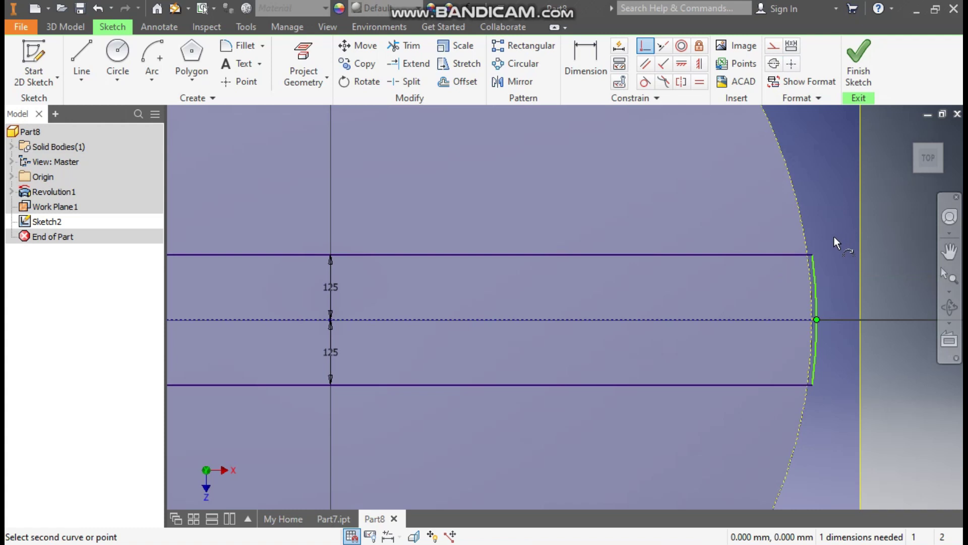
{"action": "left_click", "coordinate": [802, 224]}
{"action": "scroll", "coordinate": [822, 252], "scroll_direction": "down", "scroll_amount": 3}
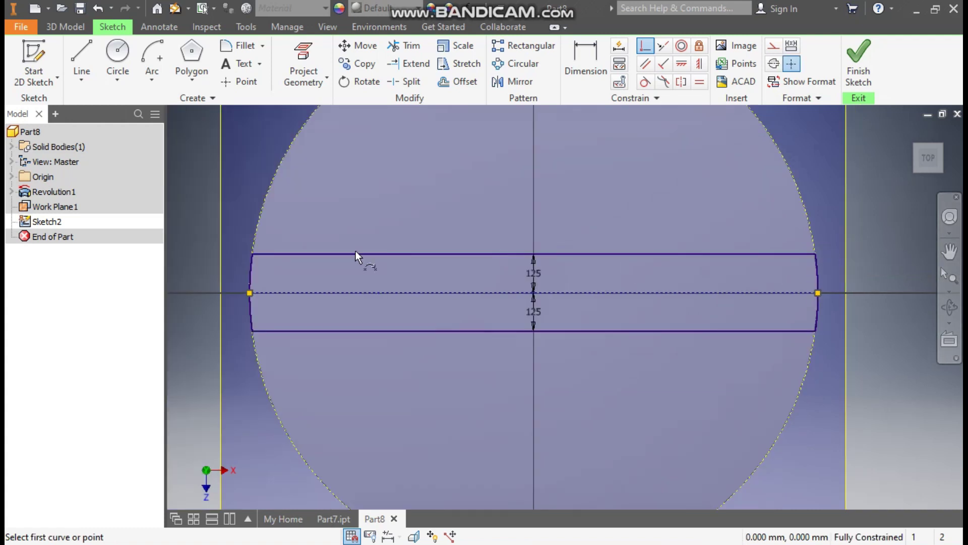
Create a circular pattern of the closed strip outline about the circle's centre, with 2 instances over 90 degrees.
{"action": "scroll", "coordinate": [686, 279], "scroll_direction": "down", "scroll_amount": 3}
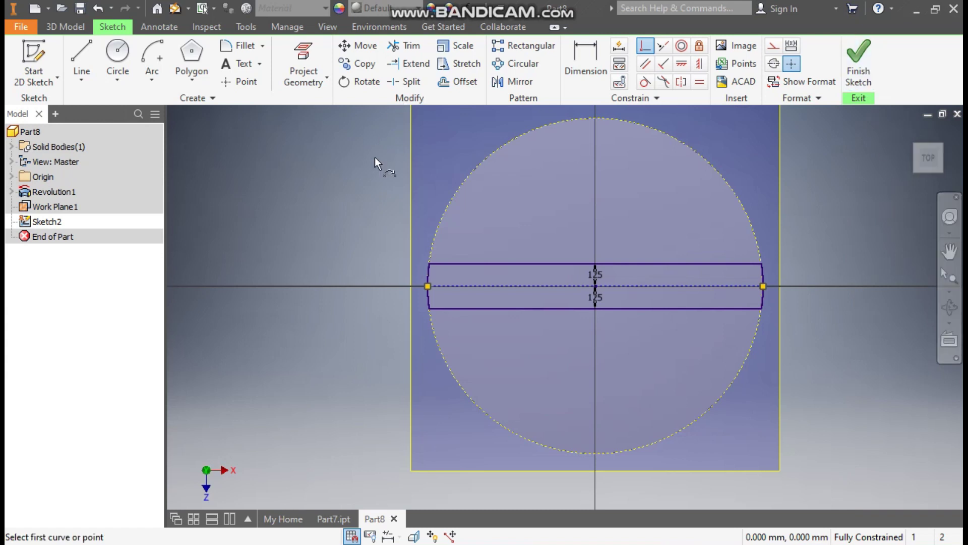
{"action": "left_click", "coordinate": [521, 65]}
{"action": "left_click", "coordinate": [764, 275]}
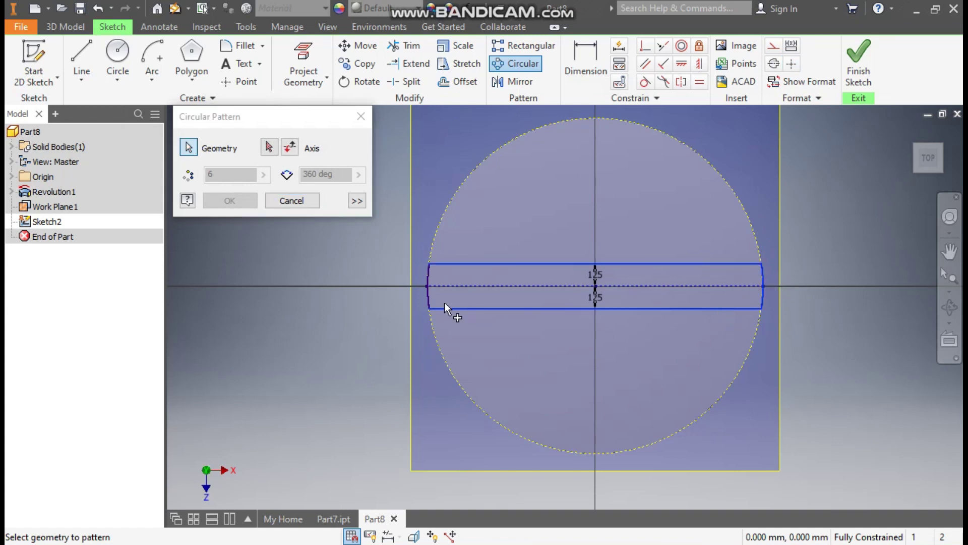
{"action": "left_click", "coordinate": [270, 148]}
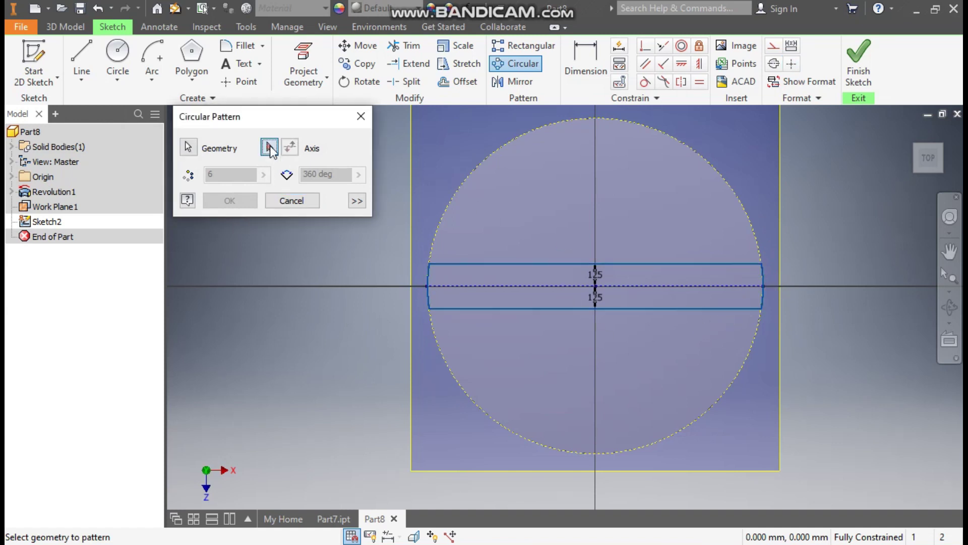
{"action": "left_click", "coordinate": [649, 129]}
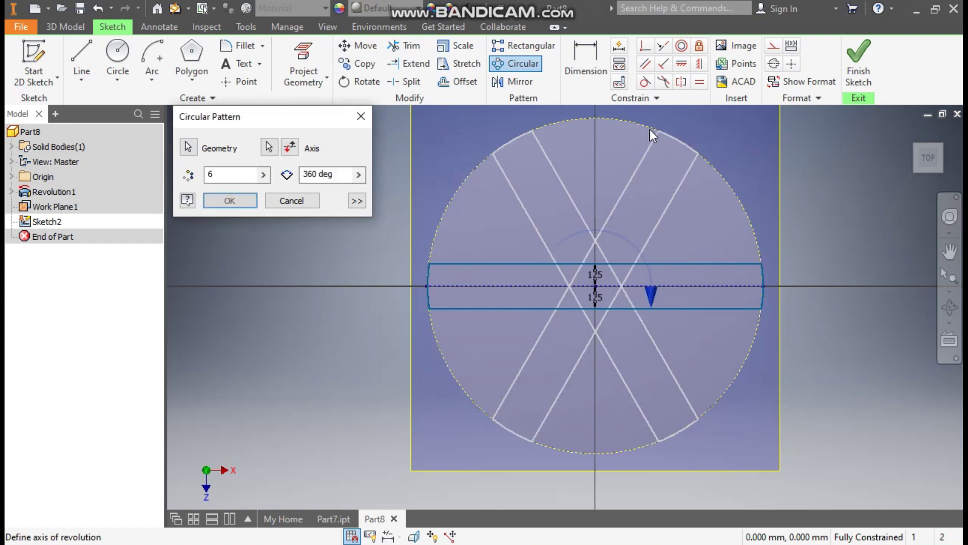
{"action": "double_click", "coordinate": [231, 175]}
{"action": "type", "text": "5"}
{"action": "type", "text": "2"}
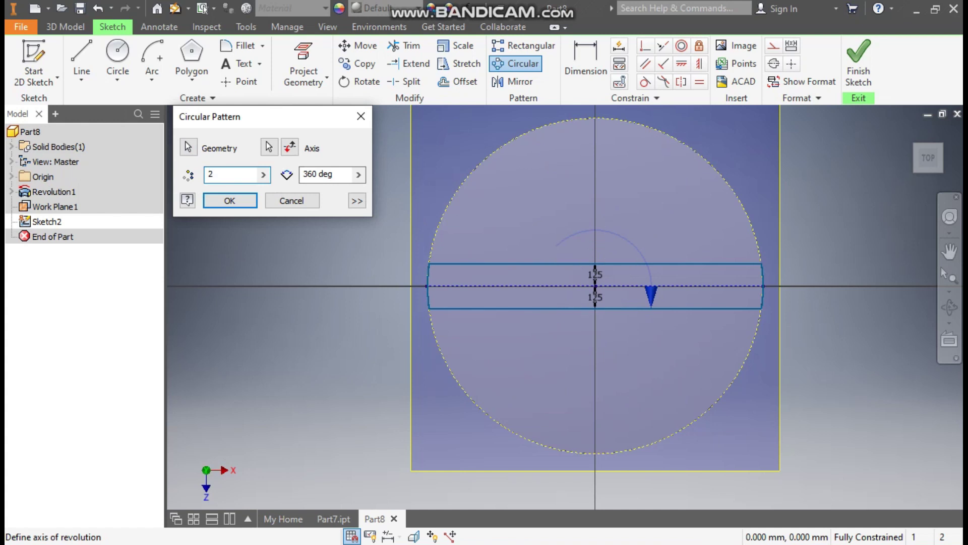
{"action": "double_click", "coordinate": [318, 174]}
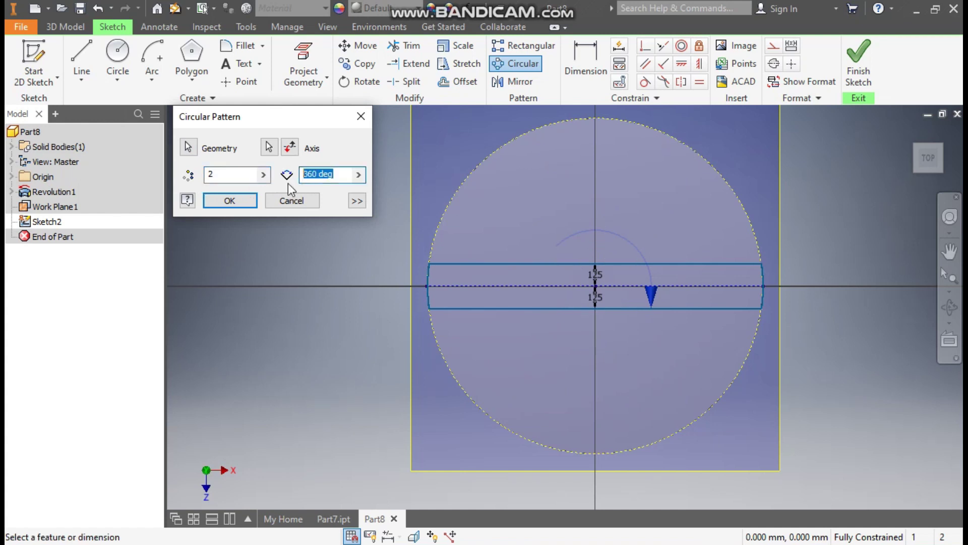
{"action": "type", "text": "90"}
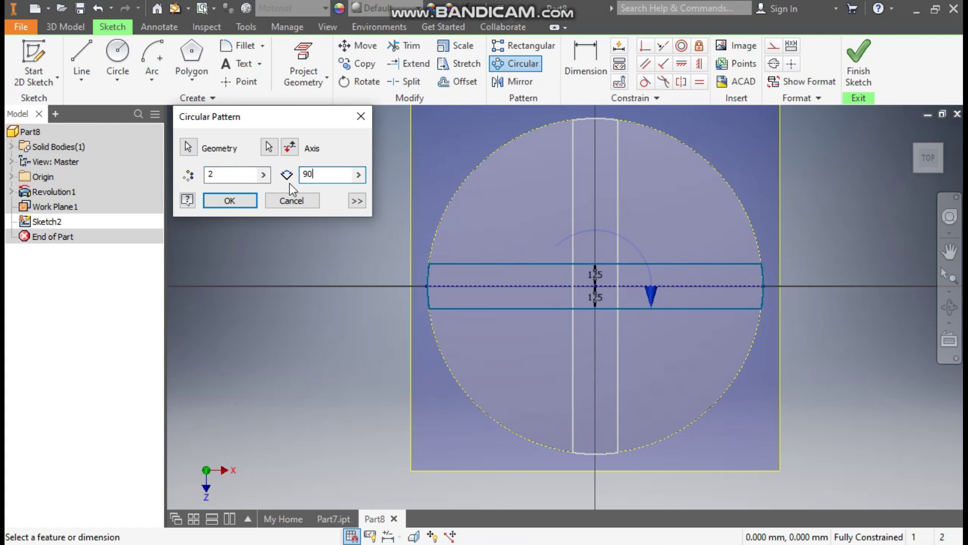
{"action": "left_click", "coordinate": [236, 207]}
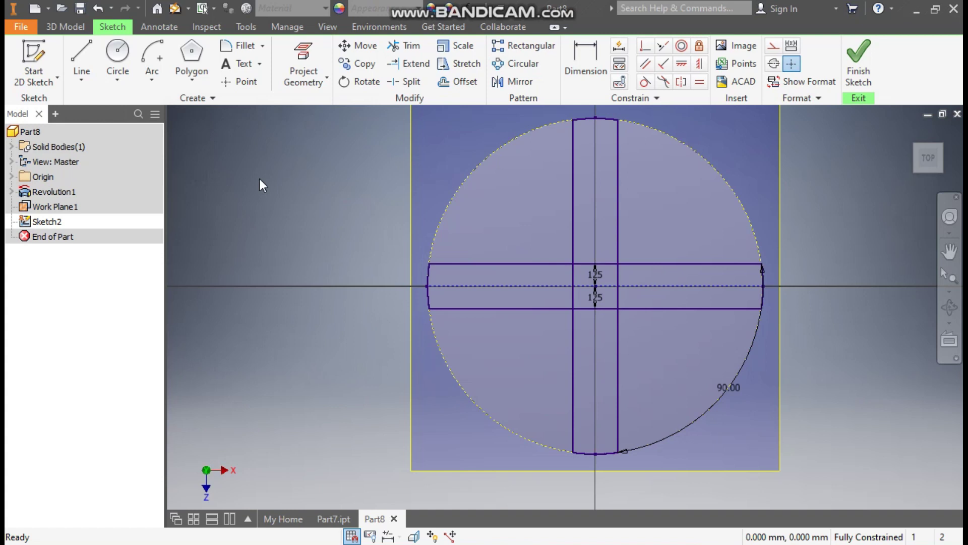
Sketch a four-sided polygon with sides about 680 mm, centred on the circle's centre and with one corner directly above it.
{"action": "left_click", "coordinate": [198, 78]}
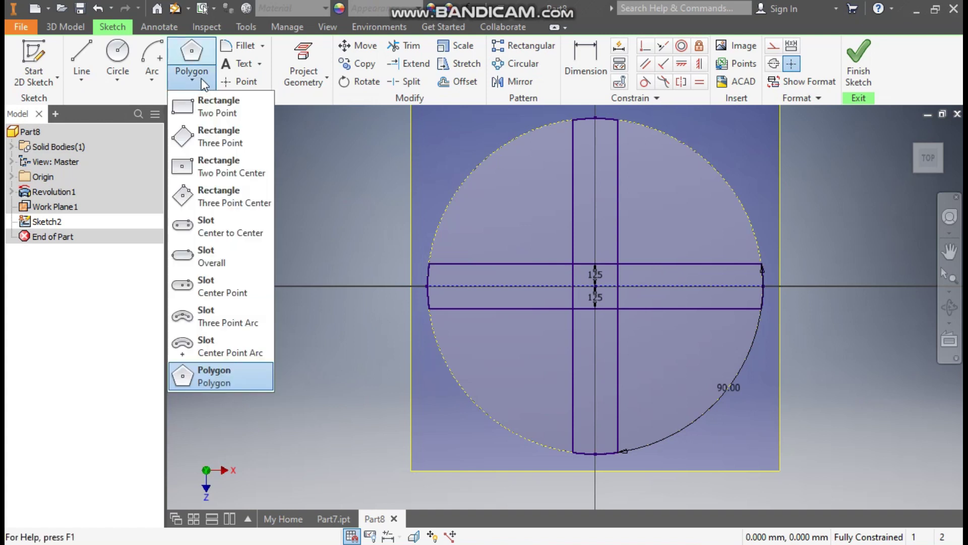
{"action": "left_click", "coordinate": [225, 379]}
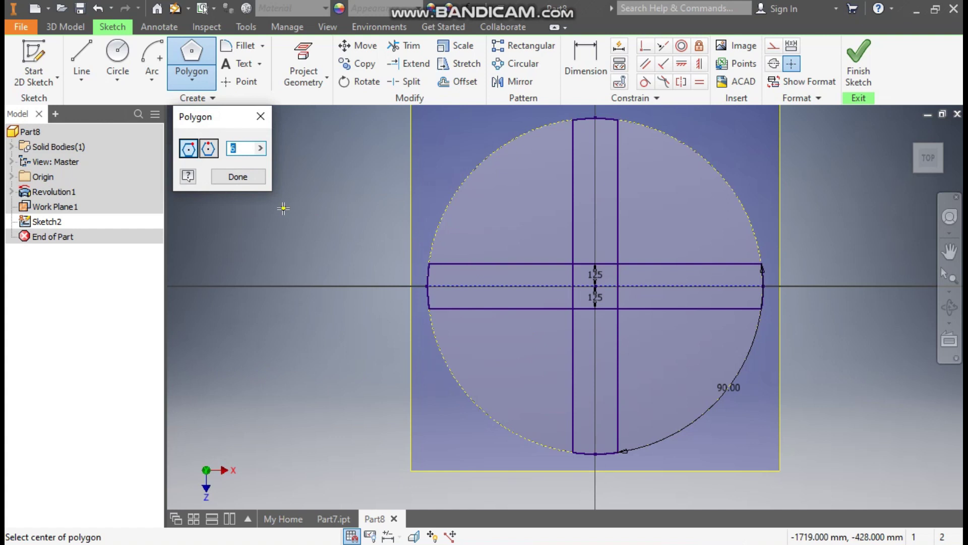
{"action": "type", "text": "4"}
{"action": "left_click", "coordinate": [595, 286]}
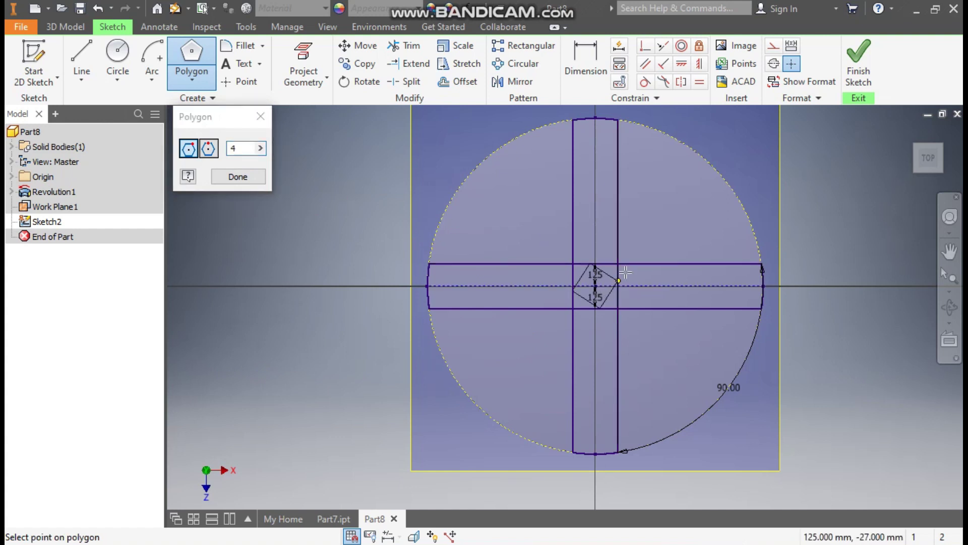
{"action": "left_click", "coordinate": [596, 198]}
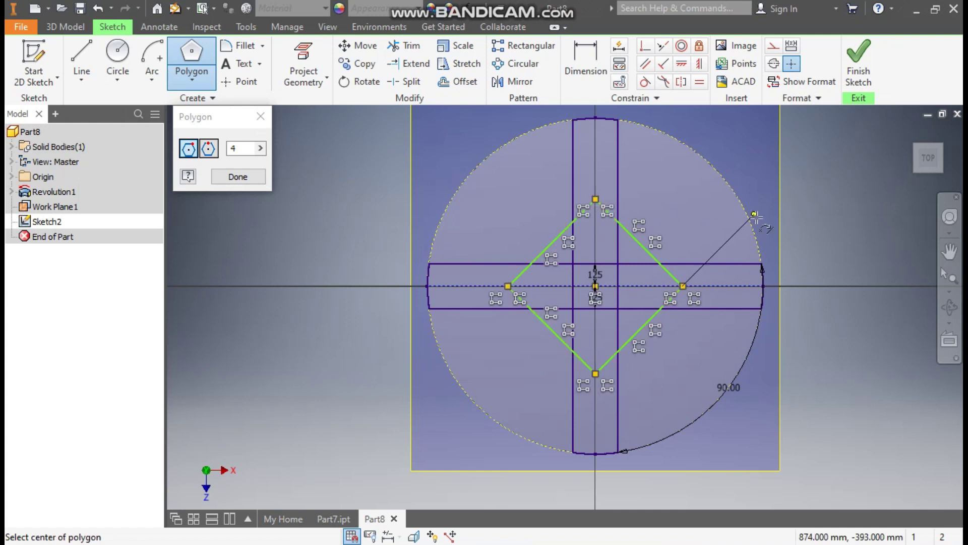
{"action": "key", "text": "Escape"}
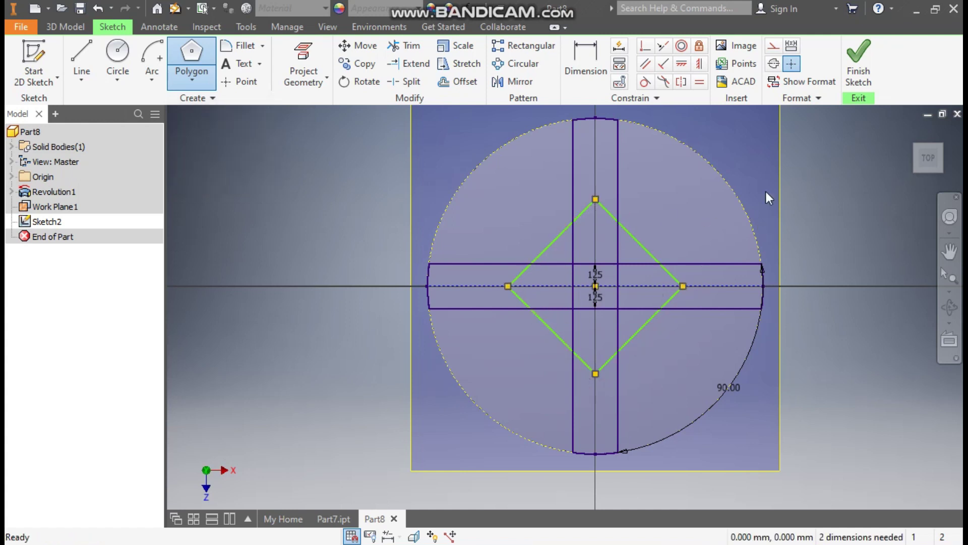
Constrain the polygon's right corner horizontally with the circle's centre point.
{"action": "left_click", "coordinate": [683, 66]}
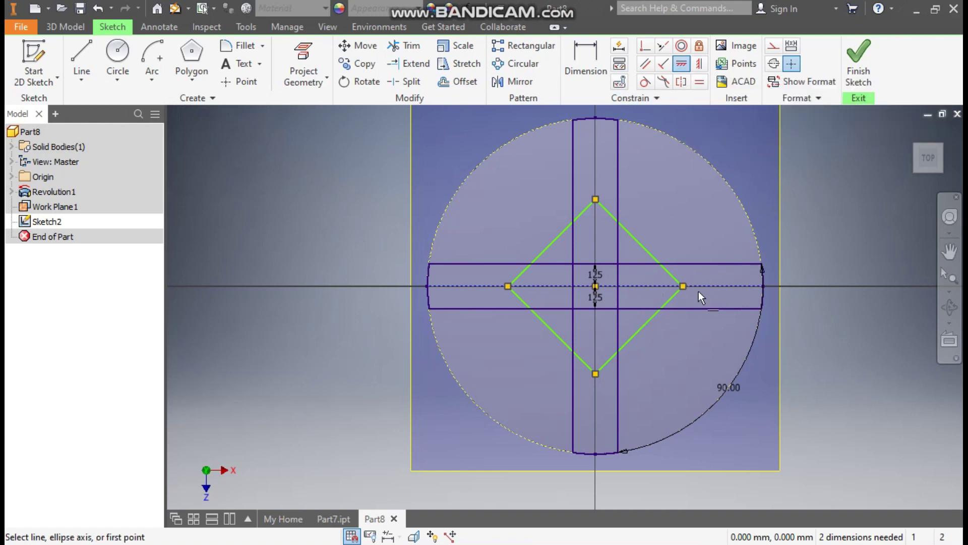
{"action": "left_click", "coordinate": [684, 286]}
{"action": "left_click", "coordinate": [597, 288]}
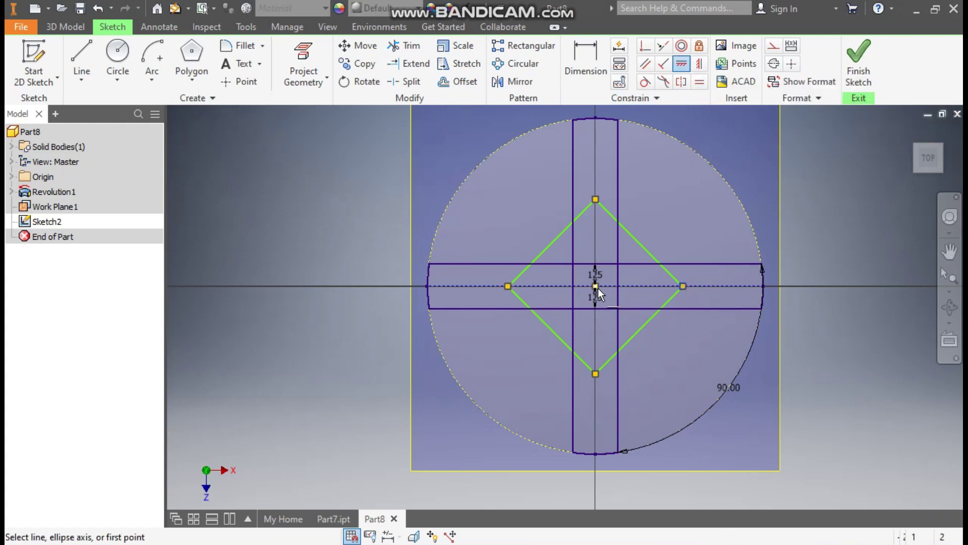
{"action": "key", "text": "Escape"}
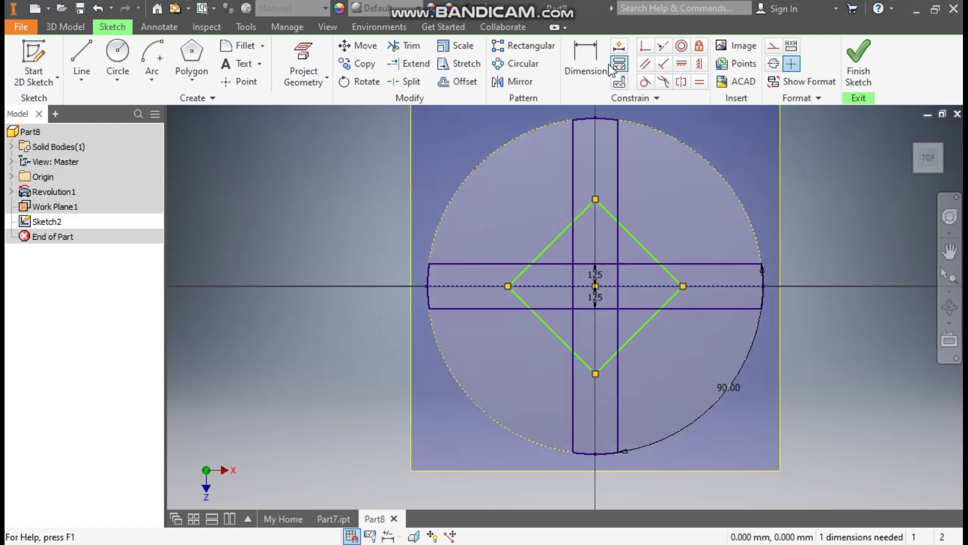
Add an aligned dimension to the polygon's upper-right side and set it to 600 mm.
{"action": "left_click", "coordinate": [587, 61]}
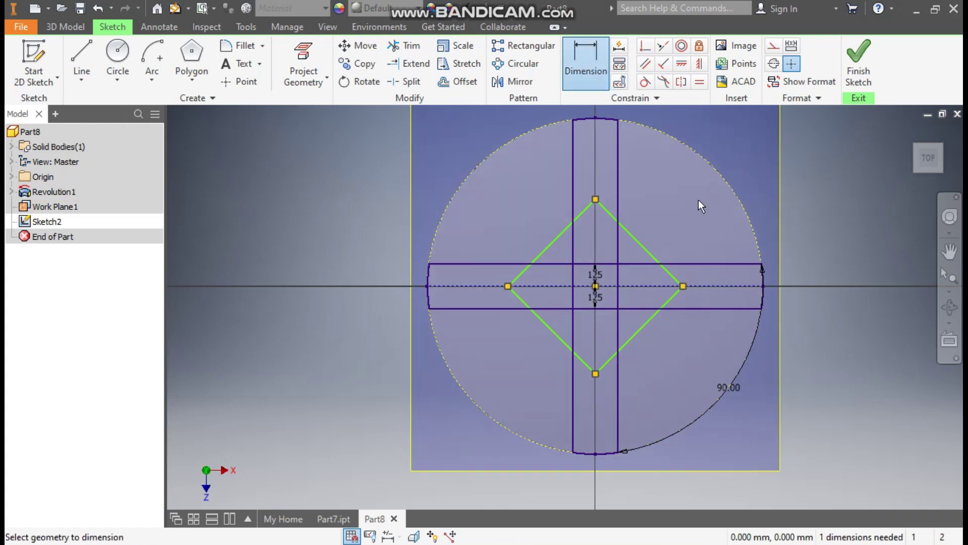
{"action": "left_click", "coordinate": [641, 241]}
{"action": "right_click", "coordinate": [672, 220]}
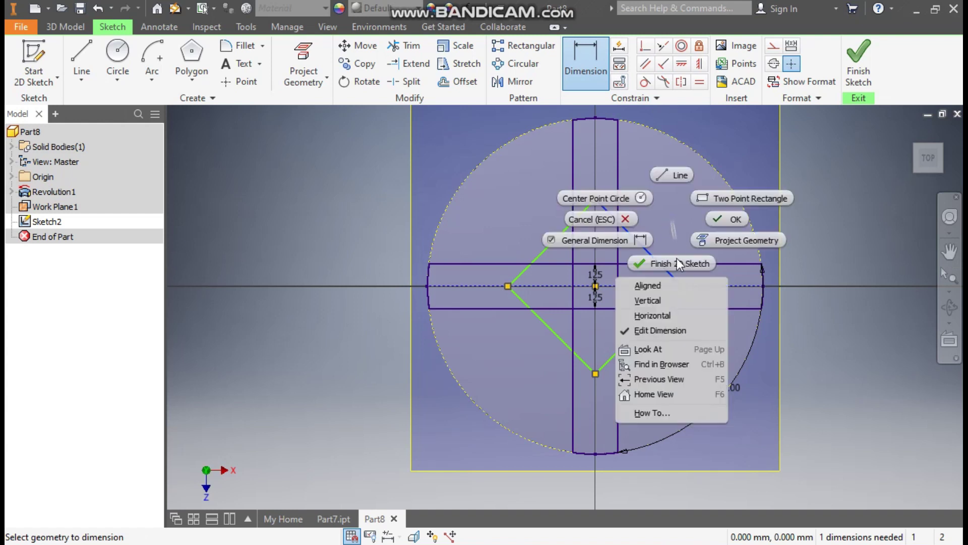
{"action": "left_click", "coordinate": [673, 285]}
{"action": "left_click", "coordinate": [664, 220]}
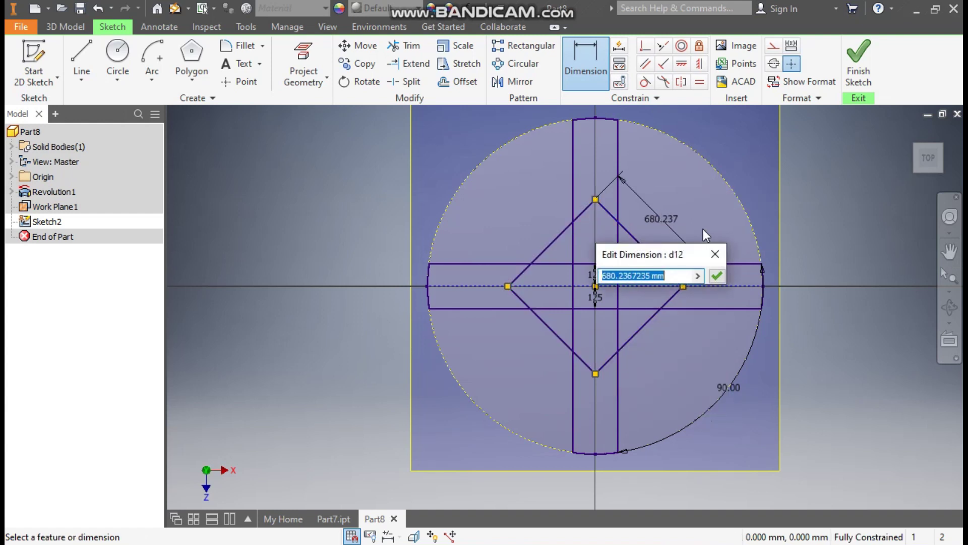
{"action": "type", "text": "600"}
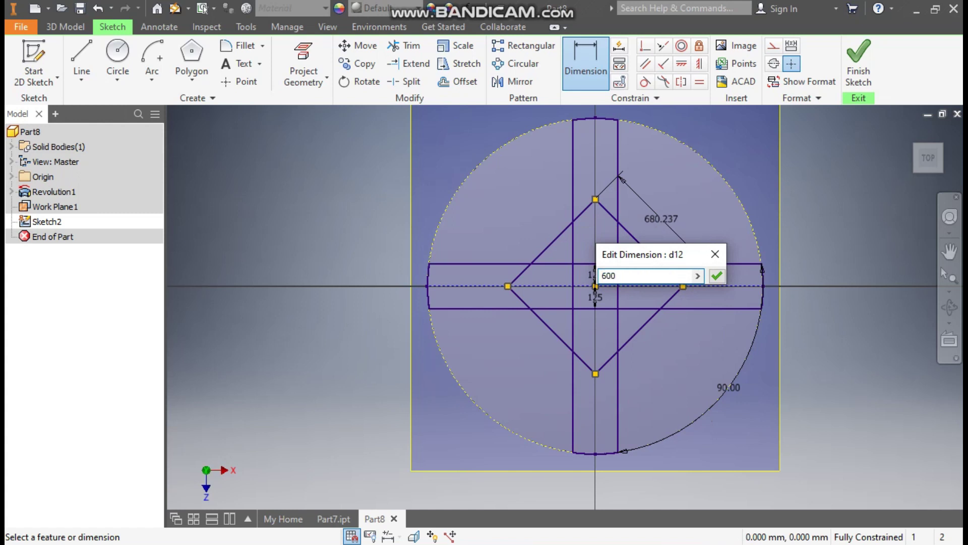
{"action": "key", "text": "Return"}
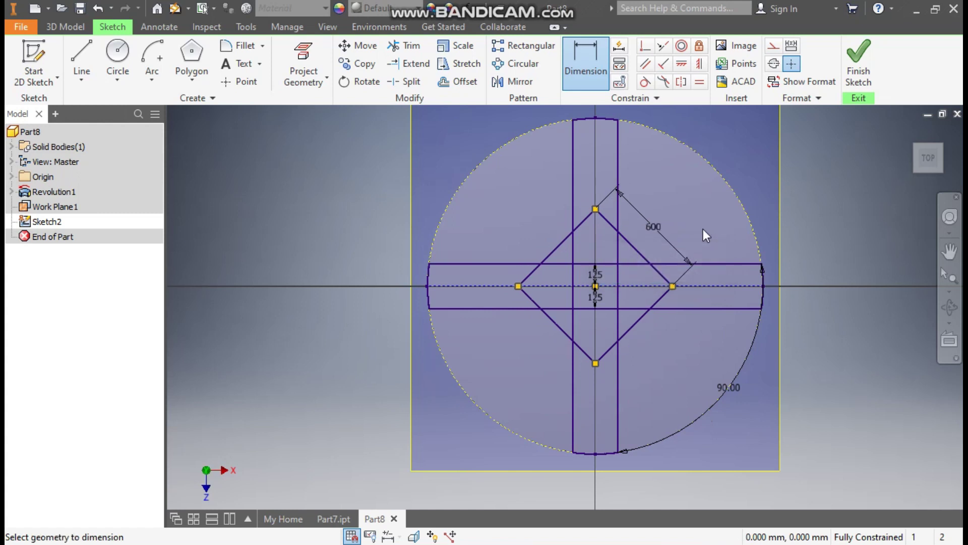
{"action": "key", "text": "Escape"}
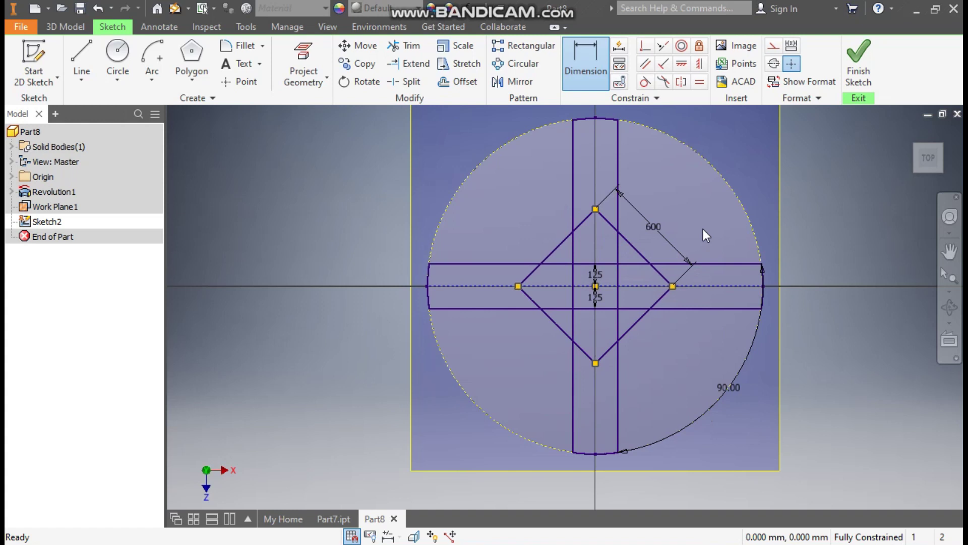
Extrude the crossed strips and the central square as a join down to the tank body, using the To Next extent.
{"action": "left_click", "coordinate": [72, 28]}
{"action": "left_click", "coordinate": [81, 53]}
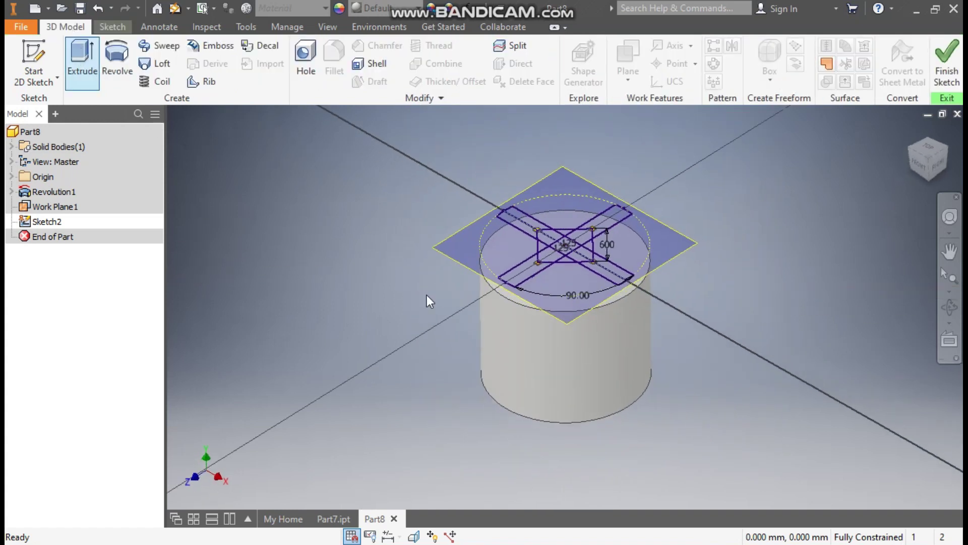
{"action": "scroll", "coordinate": [561, 264], "scroll_direction": "up", "scroll_amount": 5}
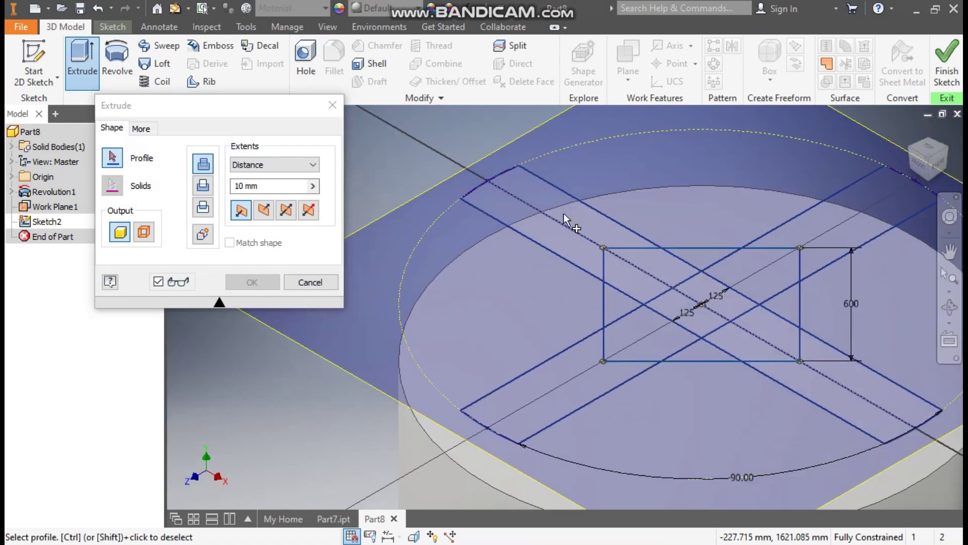
{"action": "left_click", "coordinate": [530, 192]}
{"action": "left_click", "coordinate": [798, 228]}
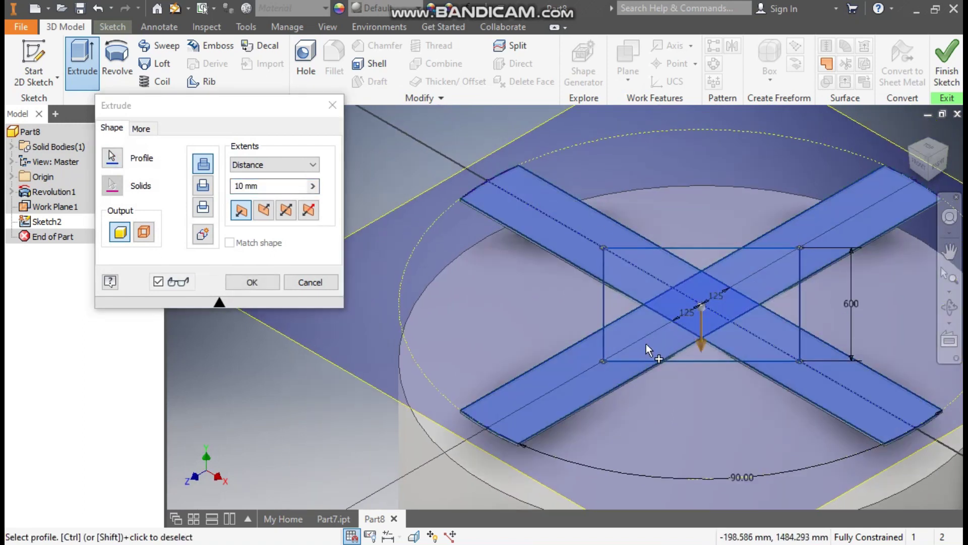
{"action": "left_click", "coordinate": [777, 282]}
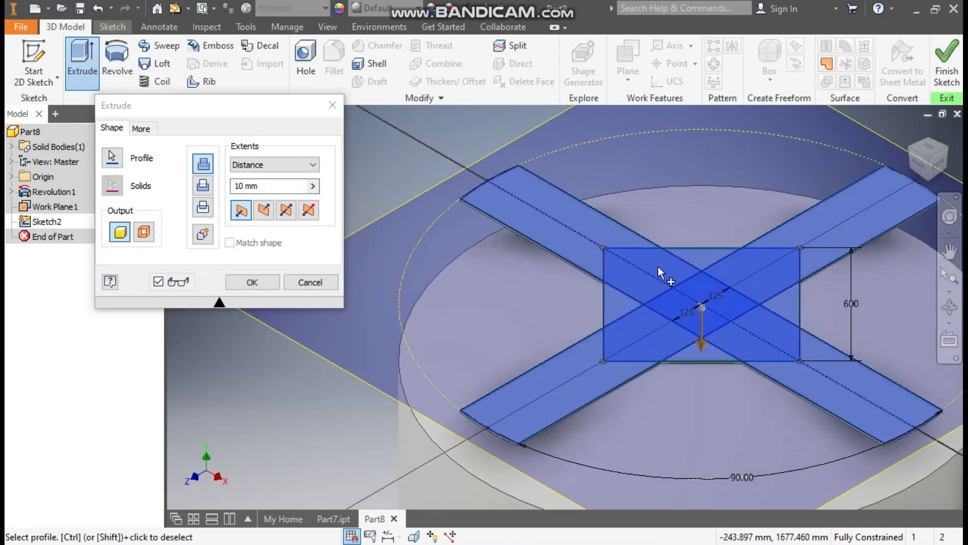
{"action": "middle_click_drag", "start_coordinate": [712, 271], "coordinate": [658, 204]}
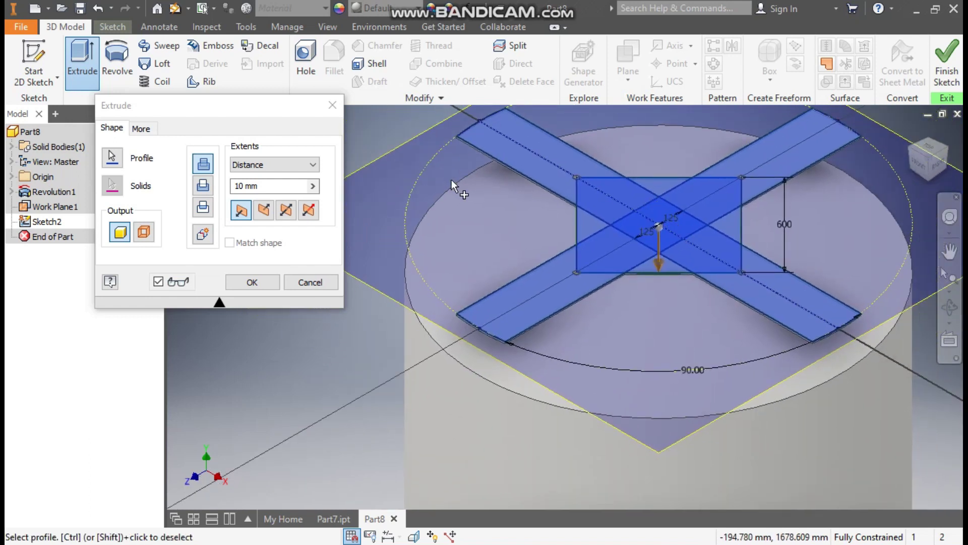
{"action": "left_click", "coordinate": [267, 170]}
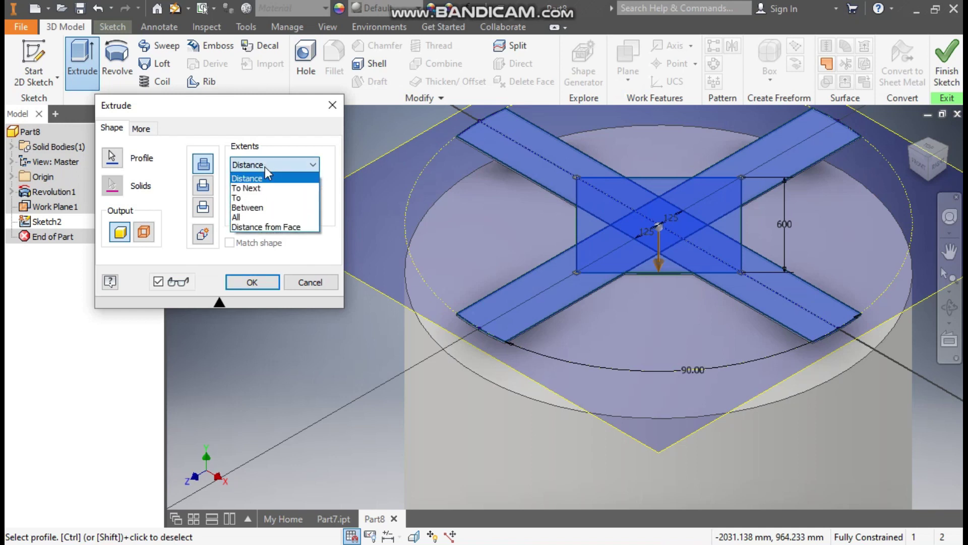
{"action": "left_click", "coordinate": [262, 184]}
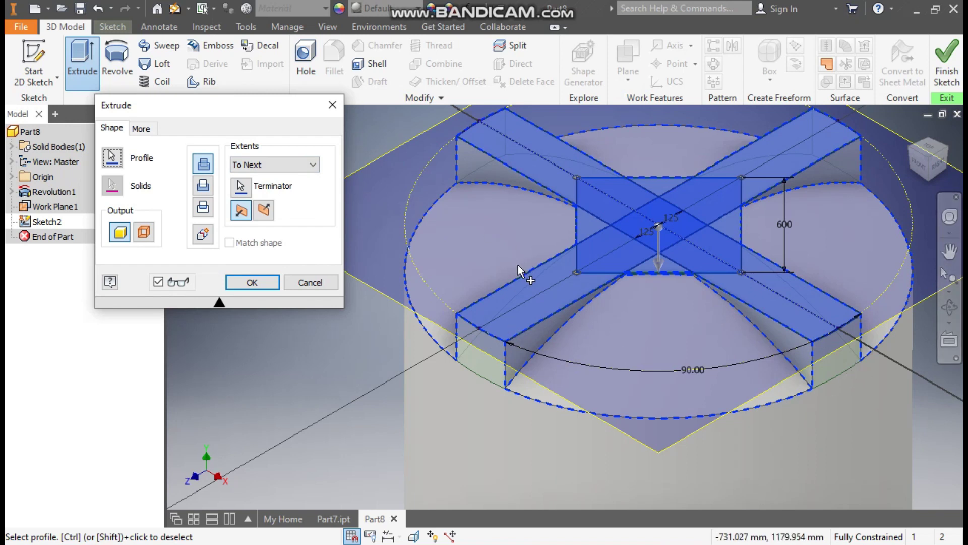
{"action": "scroll", "coordinate": [519, 265], "scroll_direction": "up", "scroll_amount": 2}
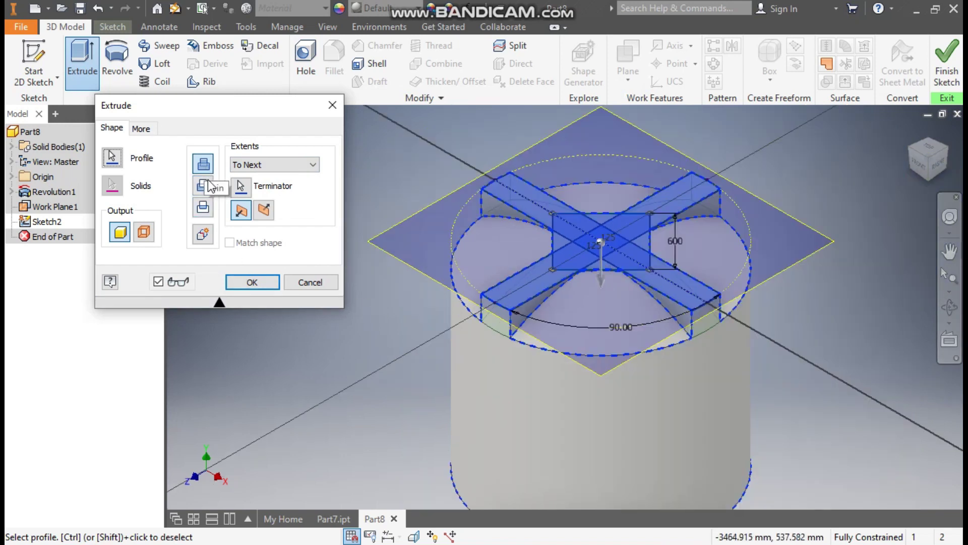
{"action": "left_click", "coordinate": [253, 281]}
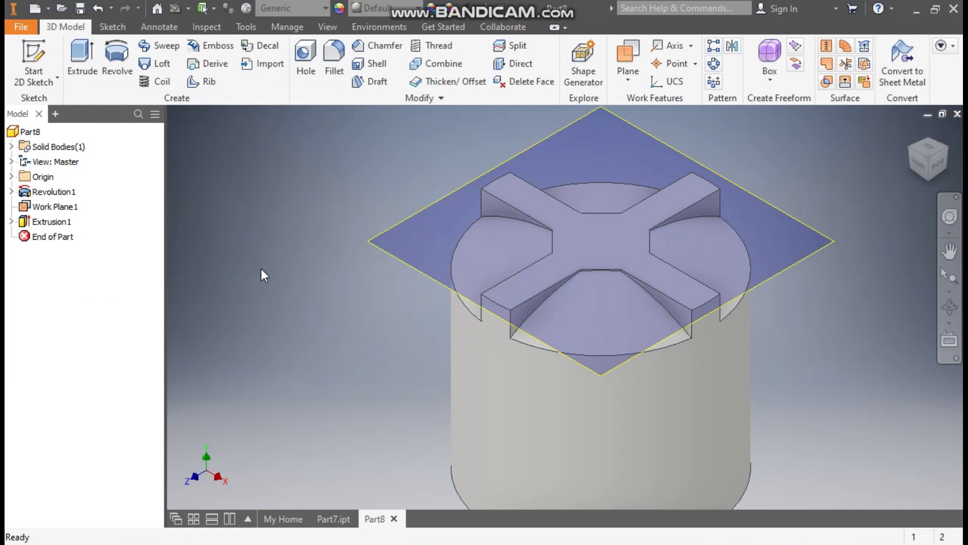
Hide Work Plane1 above the tank body.
{"action": "left_click", "coordinate": [584, 238]}
{"action": "left_click", "coordinate": [69, 207]}
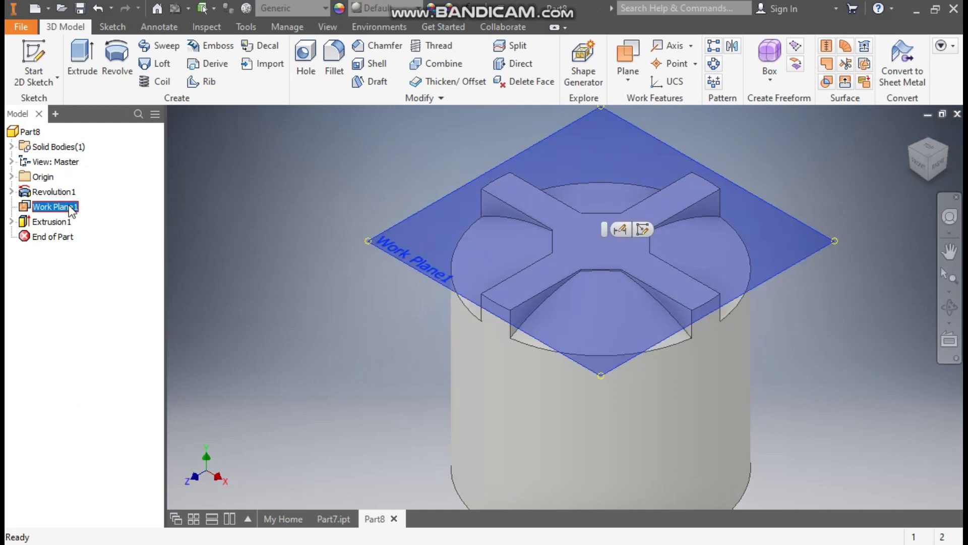
{"action": "right_click", "coordinate": [71, 211]}
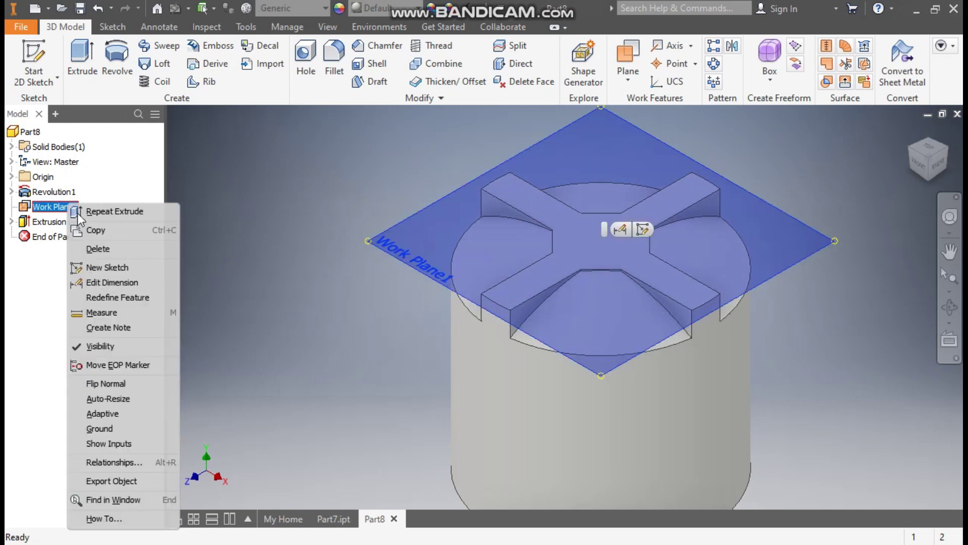
{"action": "left_click", "coordinate": [129, 346]}
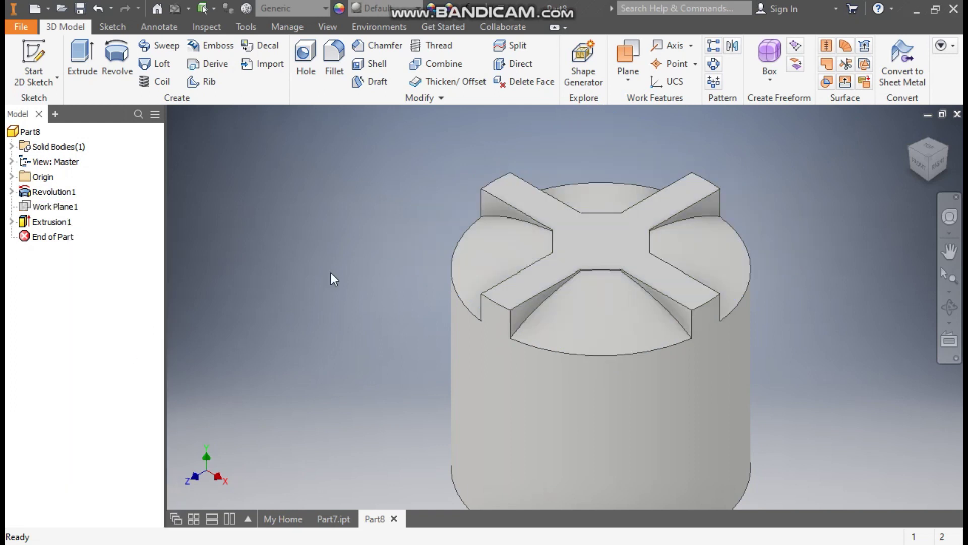
Sketch a 425 mm diameter circle on the top face of the cross, centred on the origin.
{"action": "left_click", "coordinate": [619, 236]}
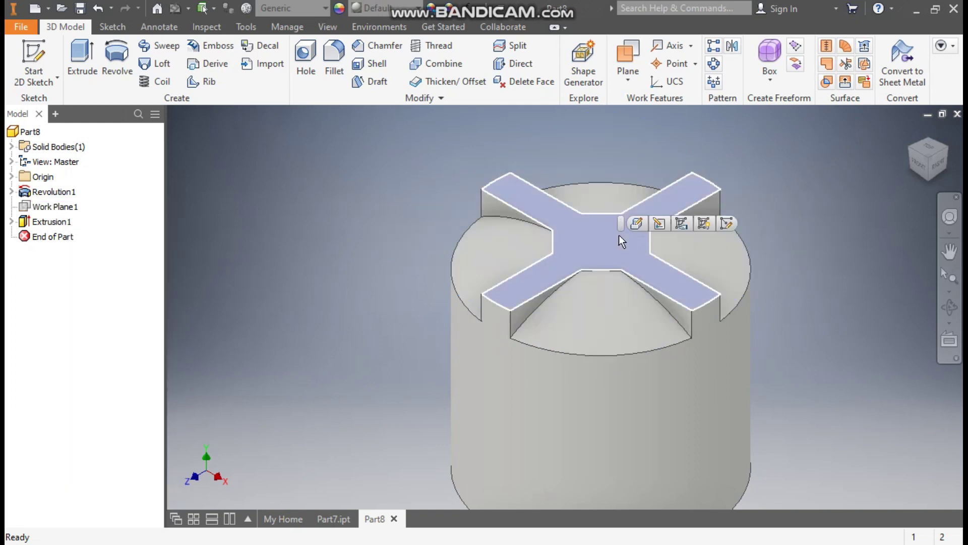
{"action": "left_click", "coordinate": [727, 222]}
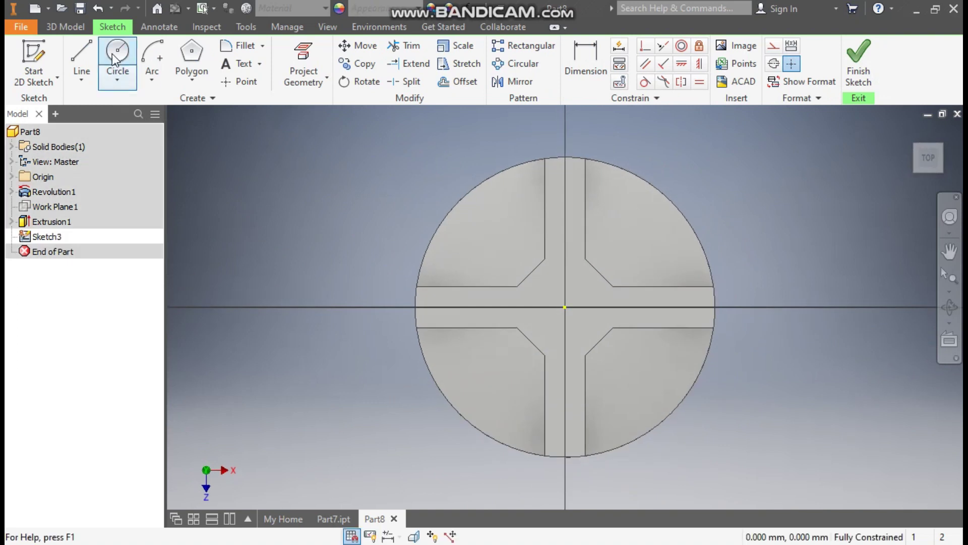
{"action": "left_click", "coordinate": [115, 54]}
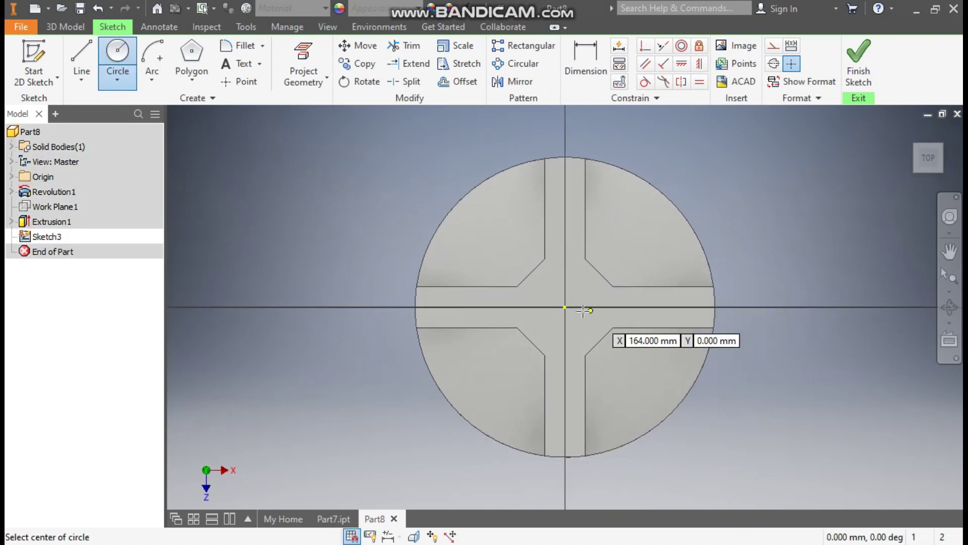
{"action": "left_click", "coordinate": [564, 307]}
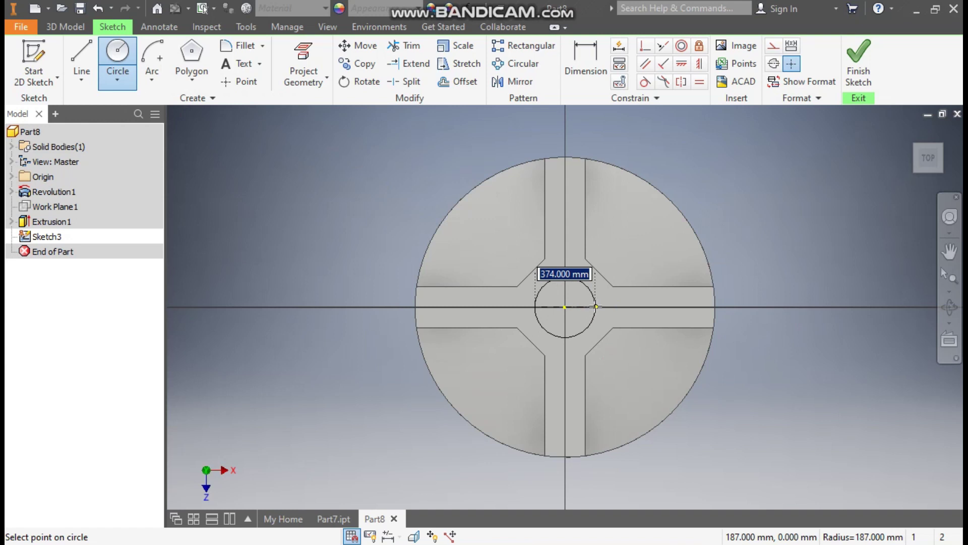
{"action": "type", "text": "4"}
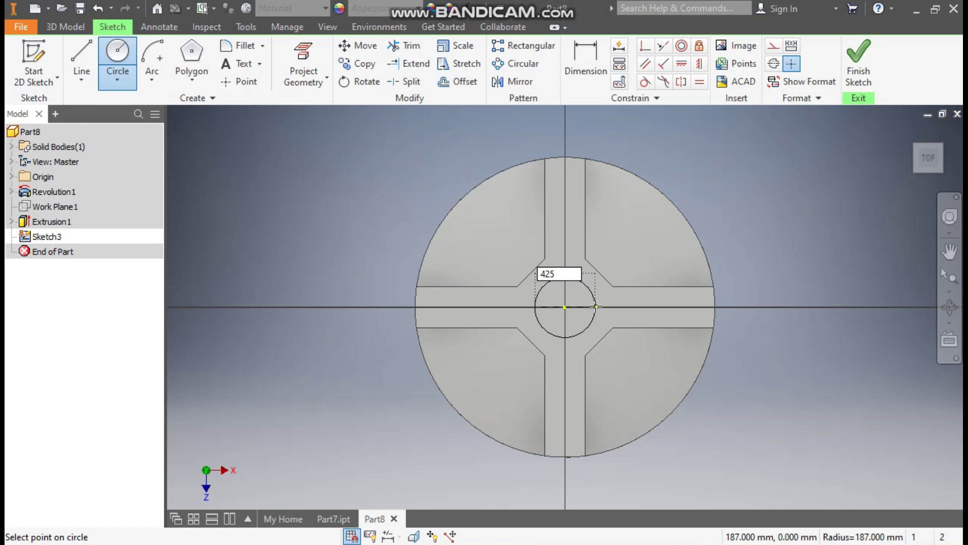
{"action": "type", "text": "25"}
{"action": "key", "text": "Return"}
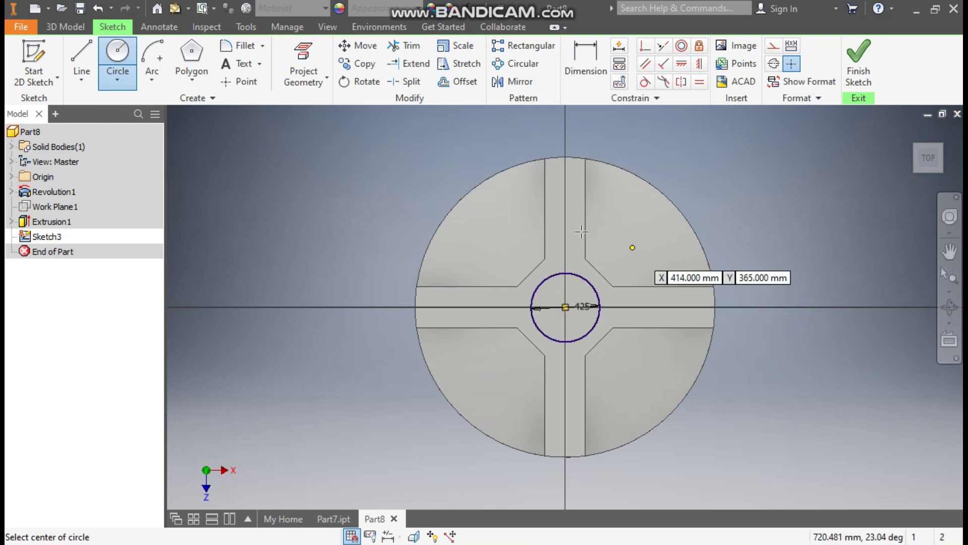
Extrude the circle 70 mm upward from the top of the cross.
{"action": "left_click", "coordinate": [78, 30]}
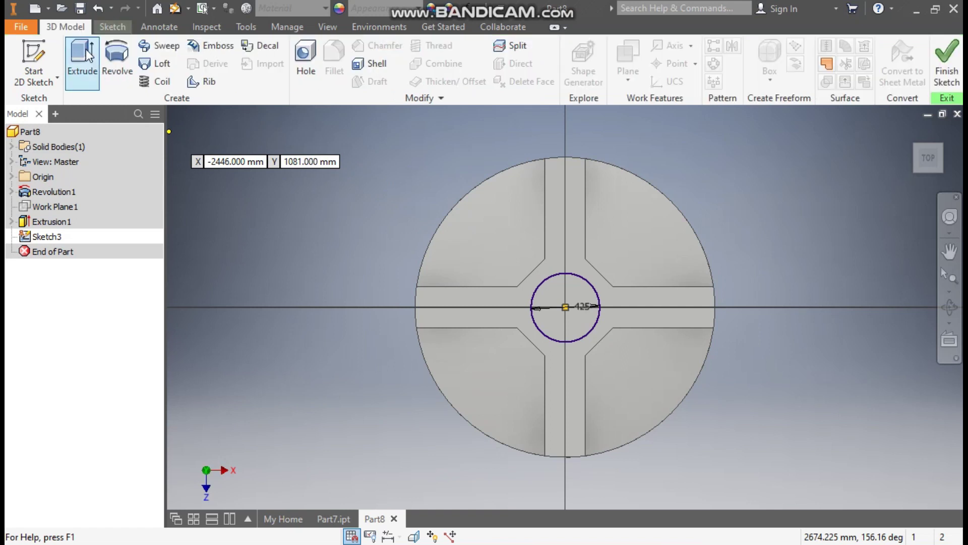
{"action": "left_click", "coordinate": [83, 60]}
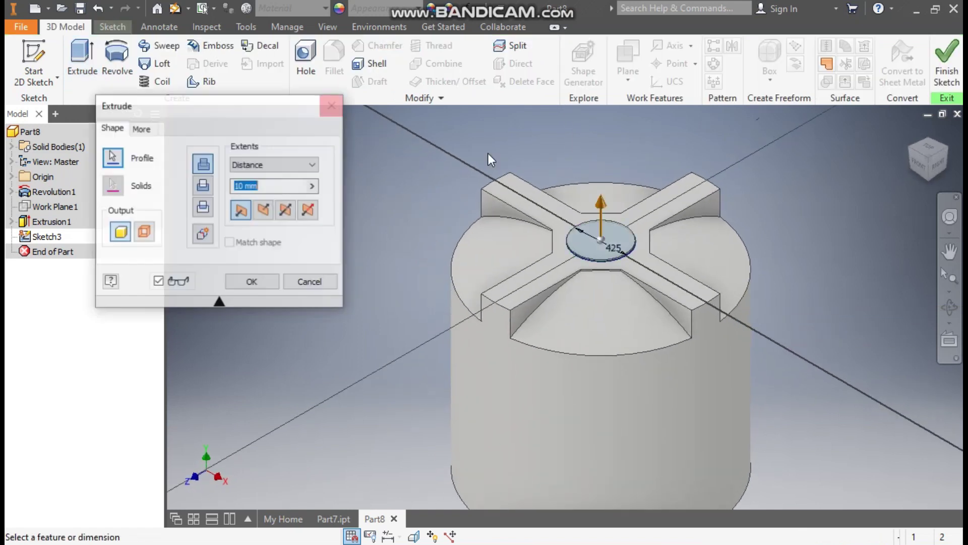
{"action": "type", "text": "70"}
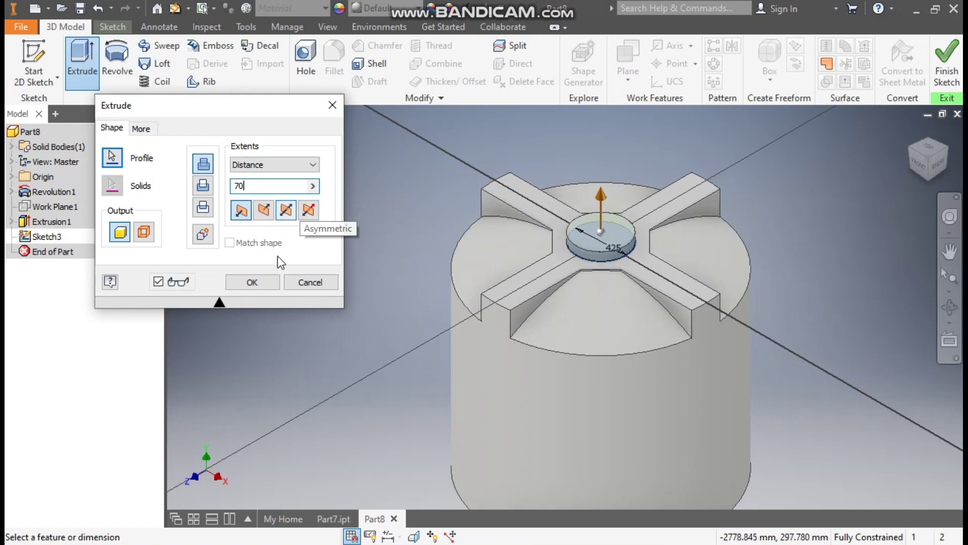
{"action": "left_click", "coordinate": [266, 283]}
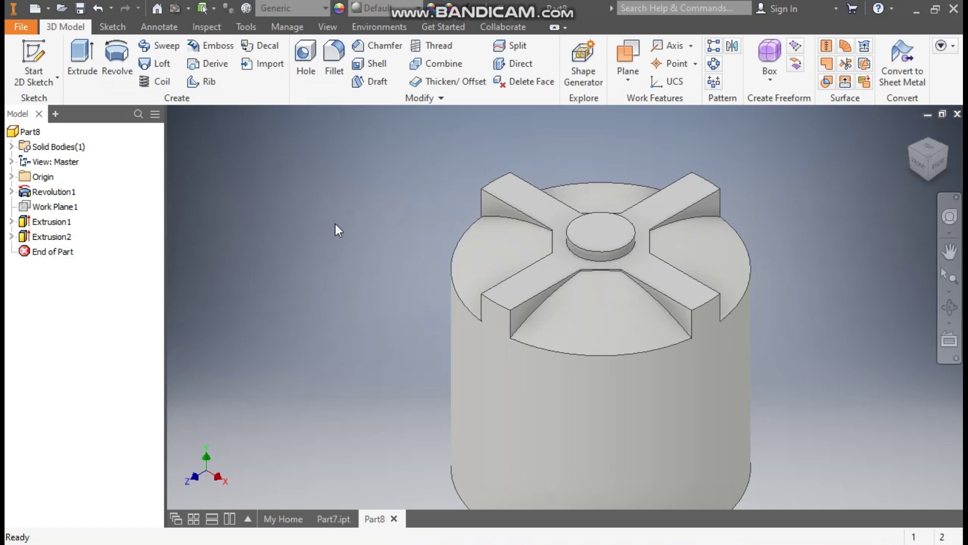
{"action": "scroll", "coordinate": [501, 188], "scroll_direction": "down", "scroll_amount": 3}
{"action": "middle_click_drag", "start_coordinate": [501, 188], "coordinate": [517, 136]}
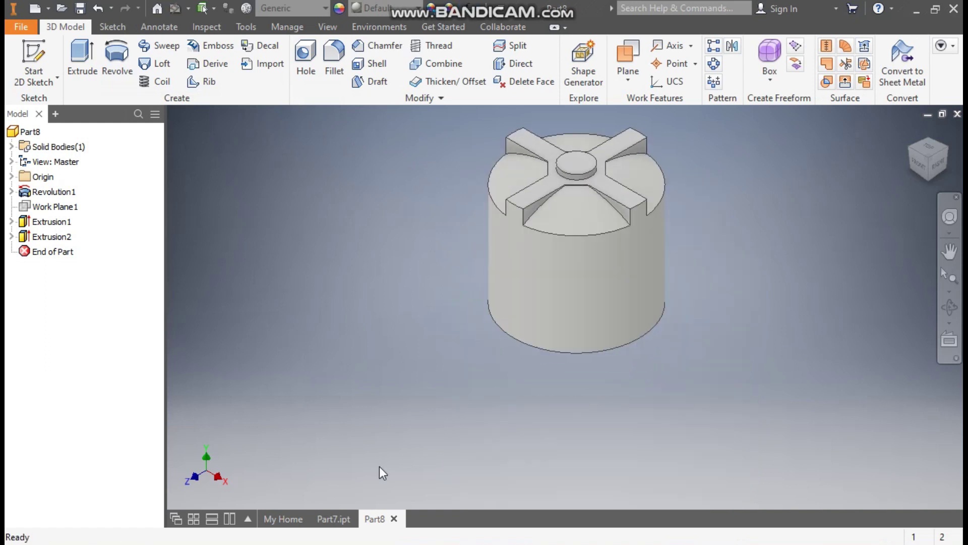
Start a sketch on the XY plane and project the tank's left side edge and bottom edge into it.
{"action": "left_click", "coordinate": [343, 519]}
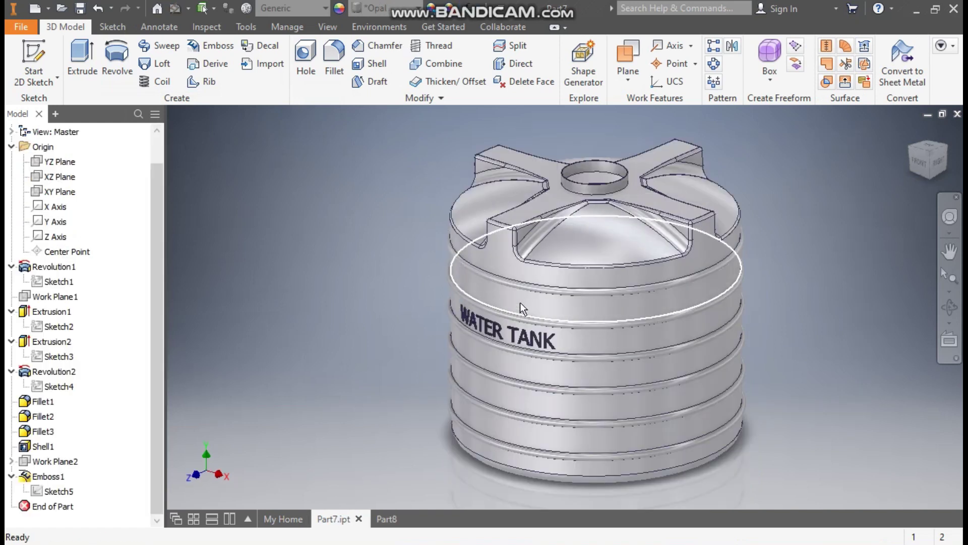
{"action": "left_click", "coordinate": [386, 519]}
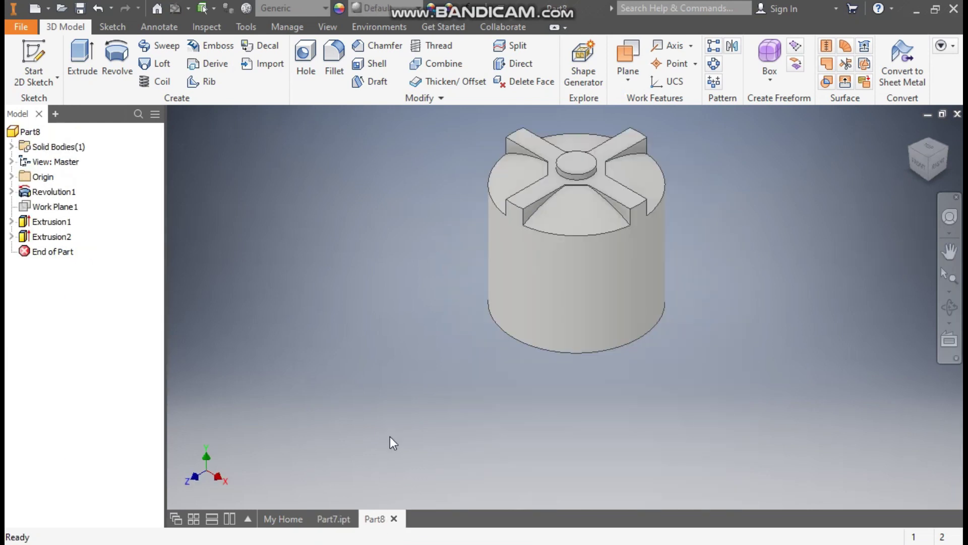
{"action": "left_click", "coordinate": [42, 55]}
{"action": "left_click", "coordinate": [11, 177]}
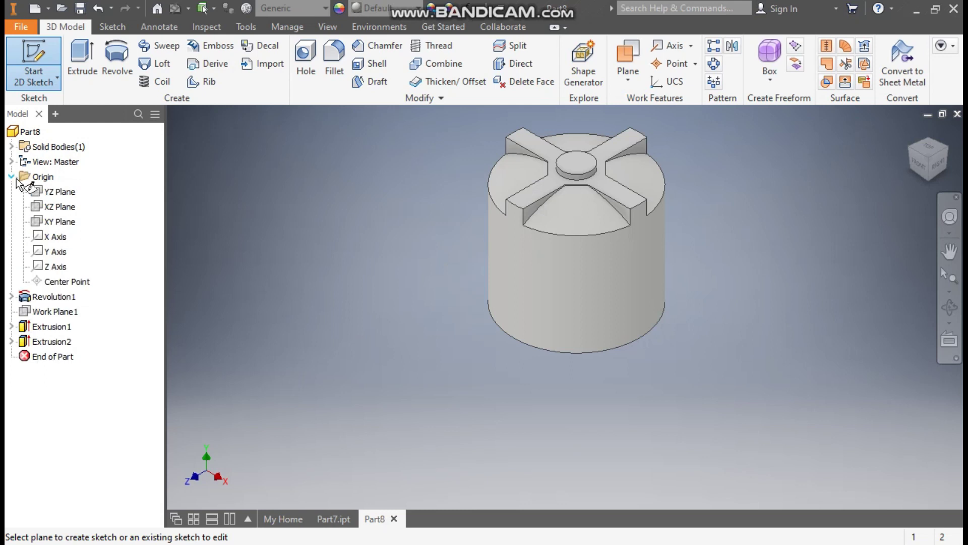
{"action": "left_click", "coordinate": [57, 222]}
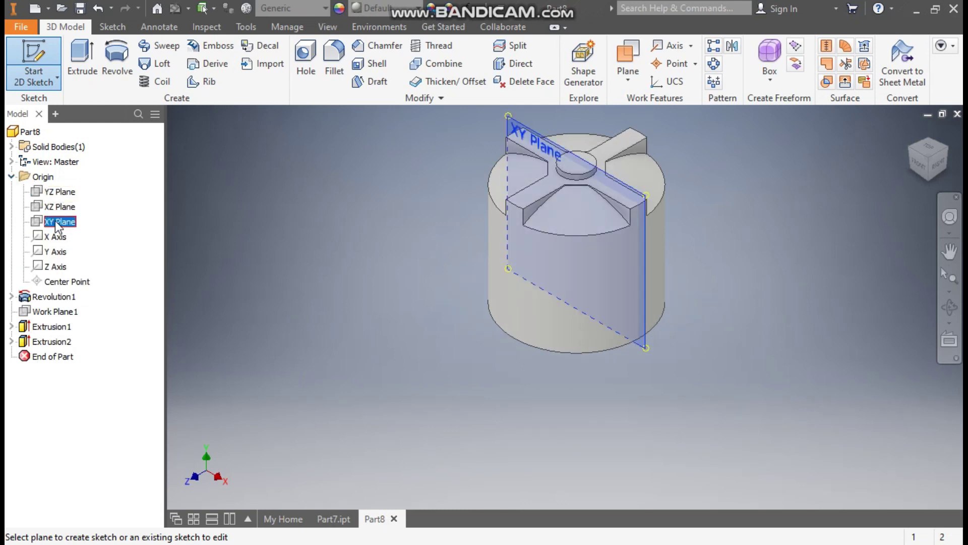
{"action": "middle_click_drag", "start_coordinate": [597, 196], "coordinate": [603, 214]}
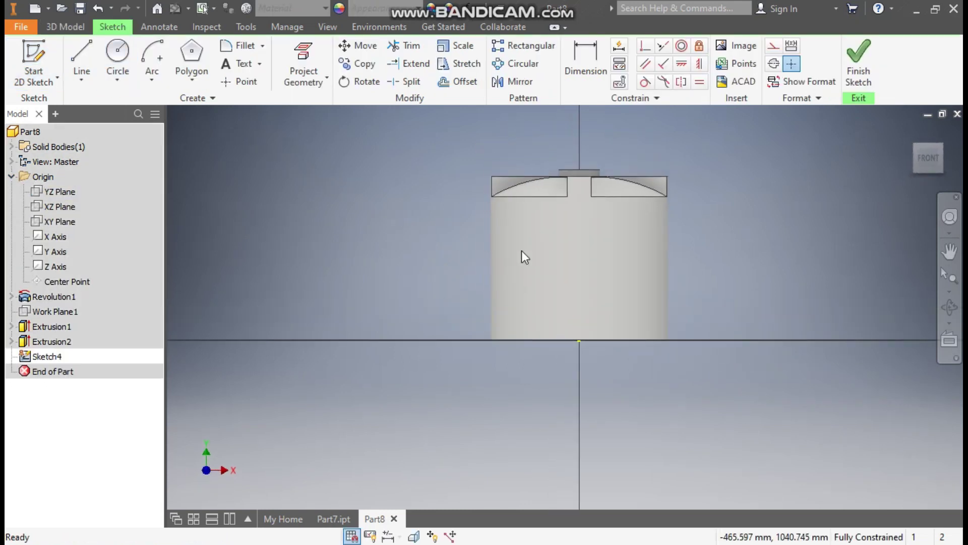
{"action": "left_click", "coordinate": [303, 58]}
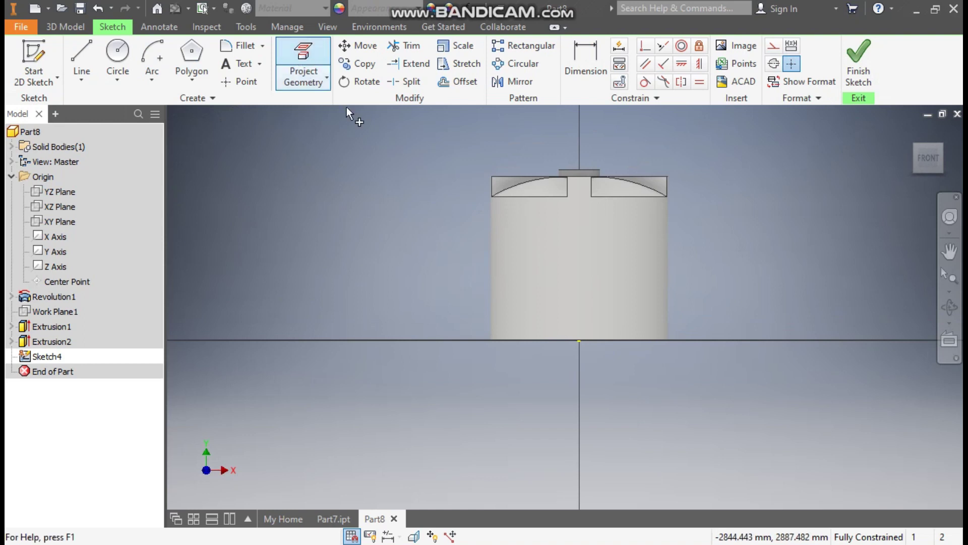
{"action": "left_click", "coordinate": [488, 246]}
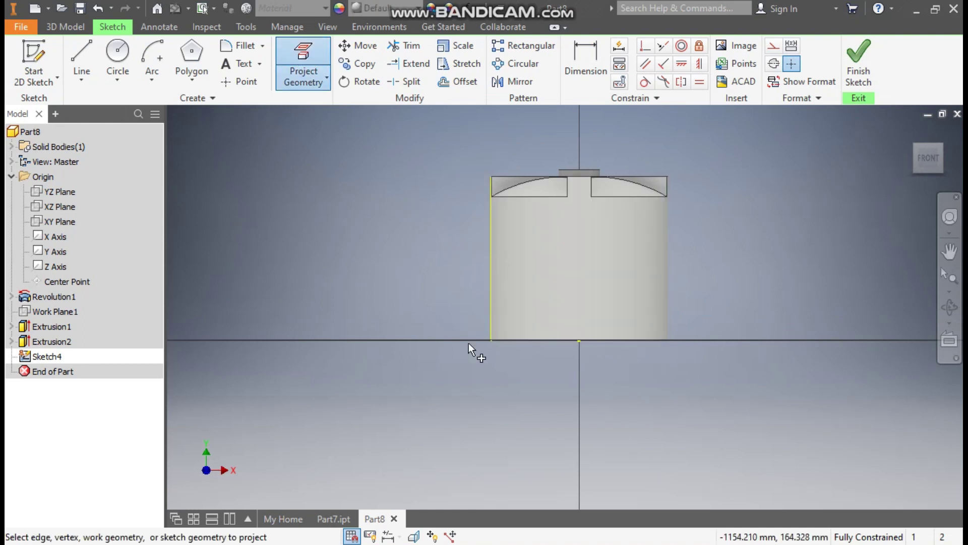
{"action": "left_click", "coordinate": [515, 340]}
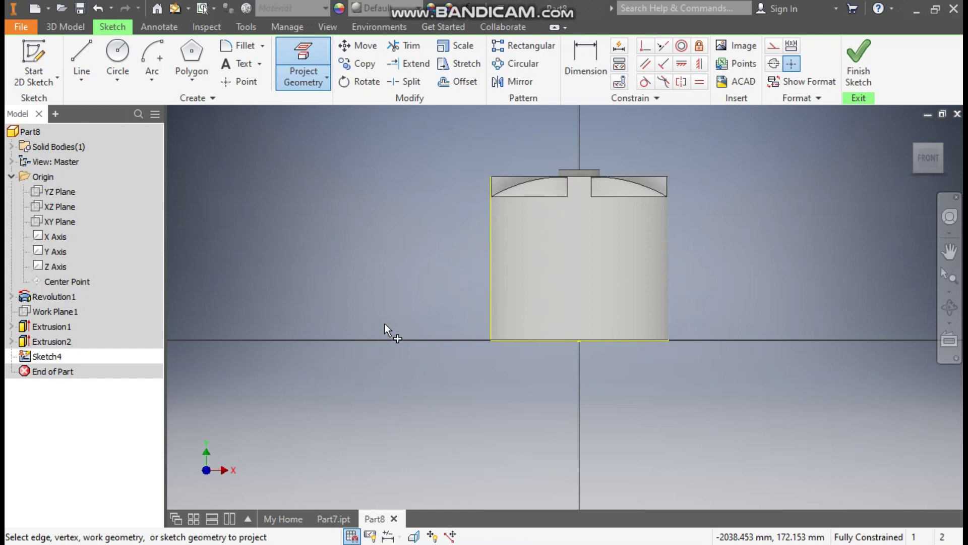
{"action": "key", "text": "Escape"}
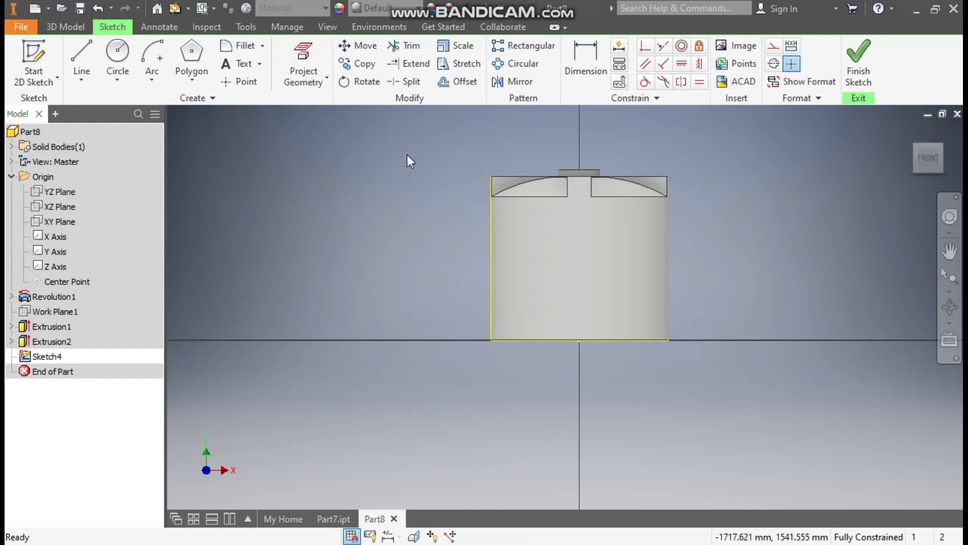
Set the model's visual style to Wireframe.
{"action": "left_click", "coordinate": [329, 28]}
{"action": "left_click", "coordinate": [182, 76]}
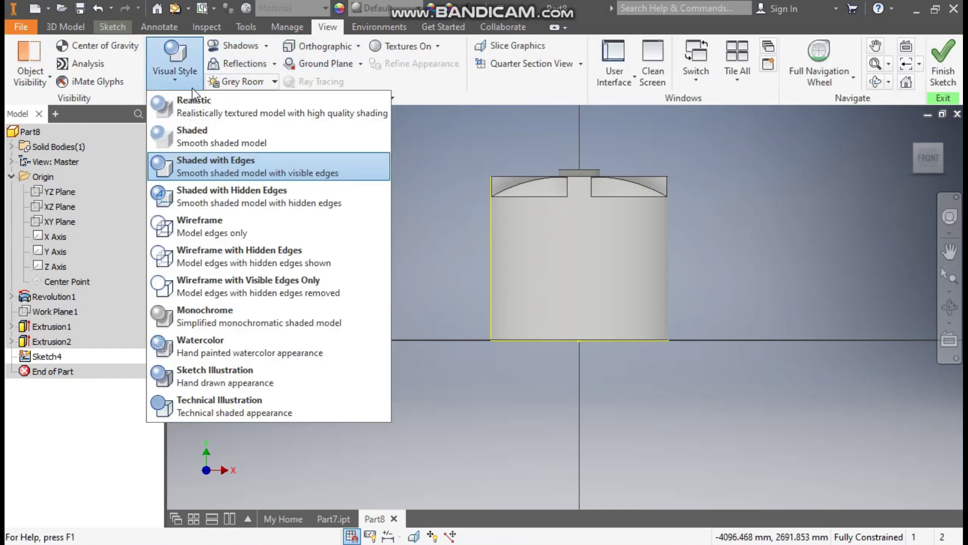
{"action": "left_click", "coordinate": [223, 226]}
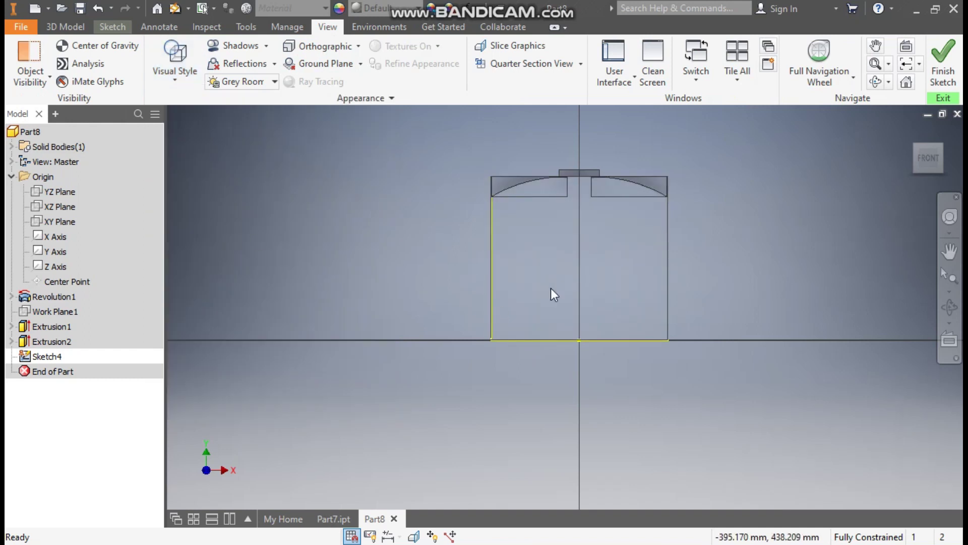
{"action": "scroll", "coordinate": [550, 297], "scroll_direction": "up", "scroll_amount": 1}
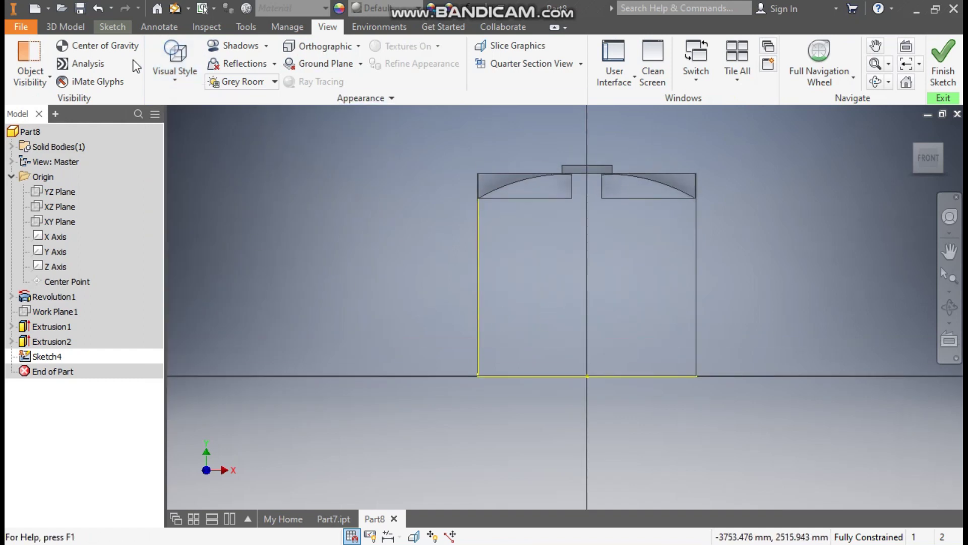
Sketch a 50 mm diameter circle centred on the projected left side edge near the tank's bottom.
{"action": "left_click", "coordinate": [120, 28]}
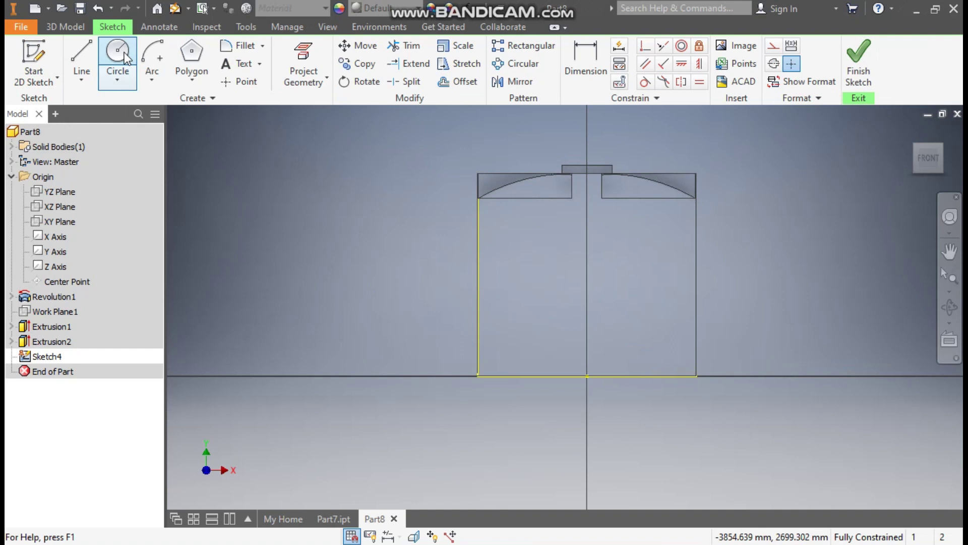
{"action": "left_click", "coordinate": [123, 53]}
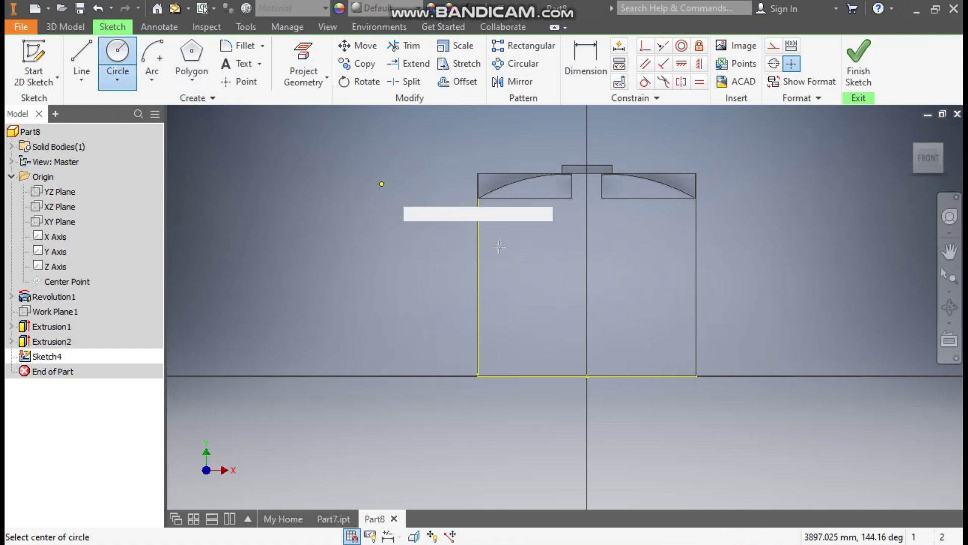
{"action": "left_click", "coordinate": [478, 345]}
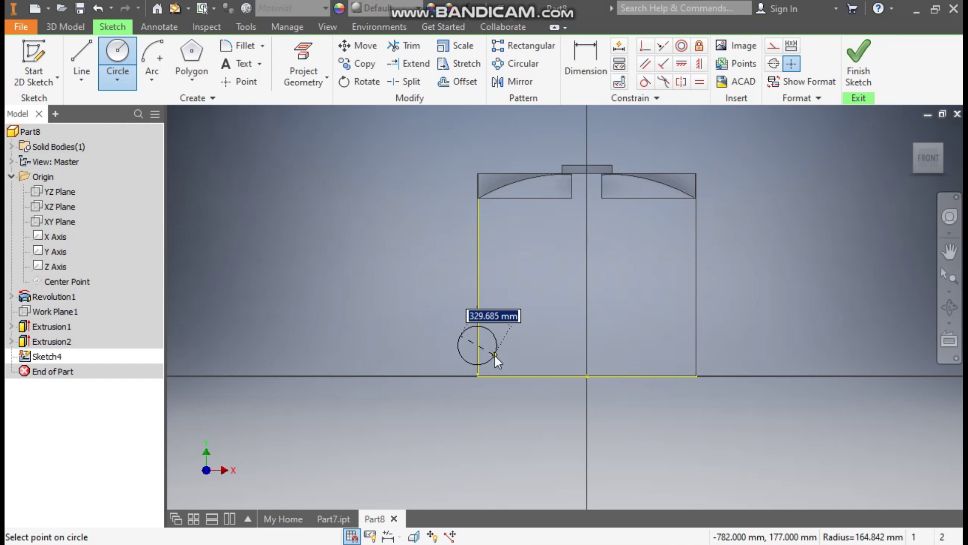
{"action": "type", "text": "50"}
{"action": "key", "text": "Return"}
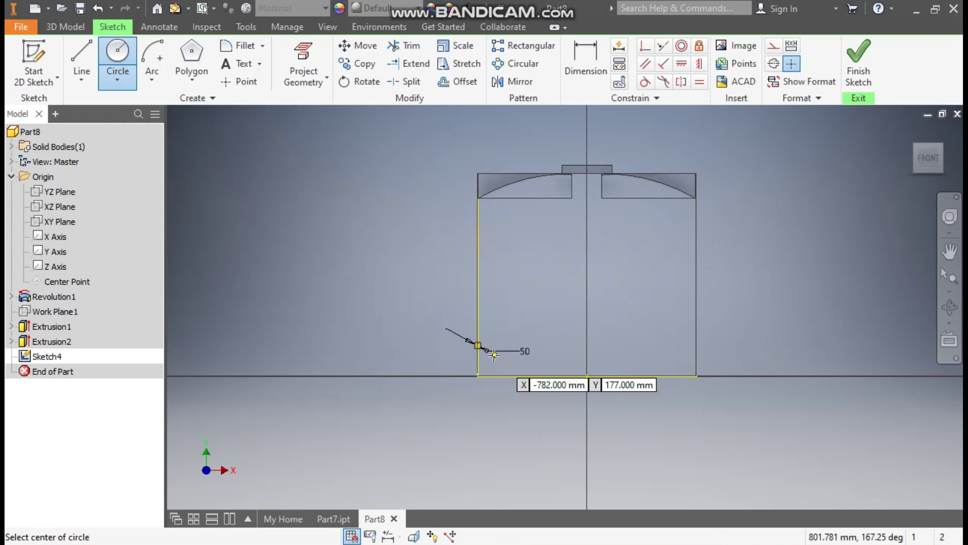
Dimension the circle's centre 200 mm above the tank's bottom edge.
{"action": "scroll", "coordinate": [483, 366], "scroll_direction": "up", "scroll_amount": 3}
{"action": "middle_click_drag", "start_coordinate": [484, 366], "coordinate": [442, 431]}
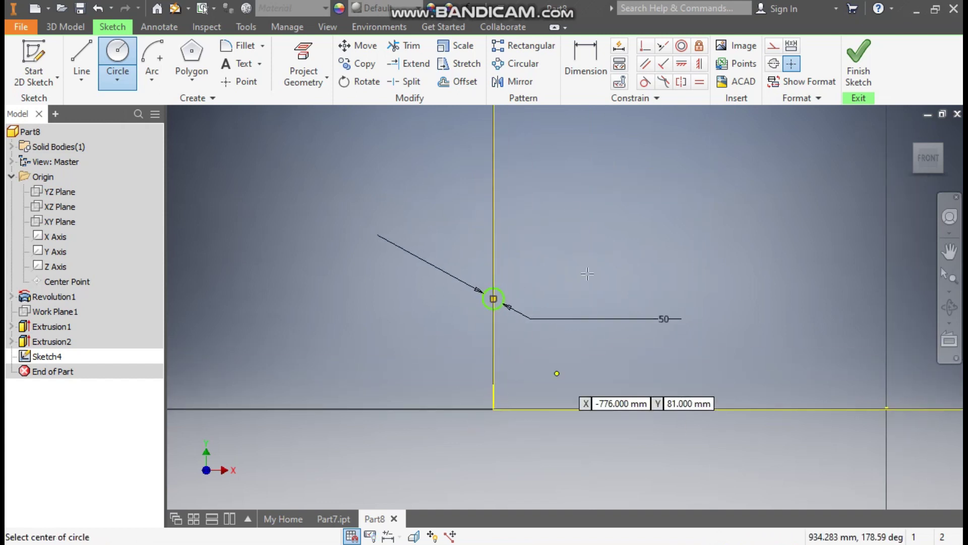
{"action": "left_click", "coordinate": [586, 60]}
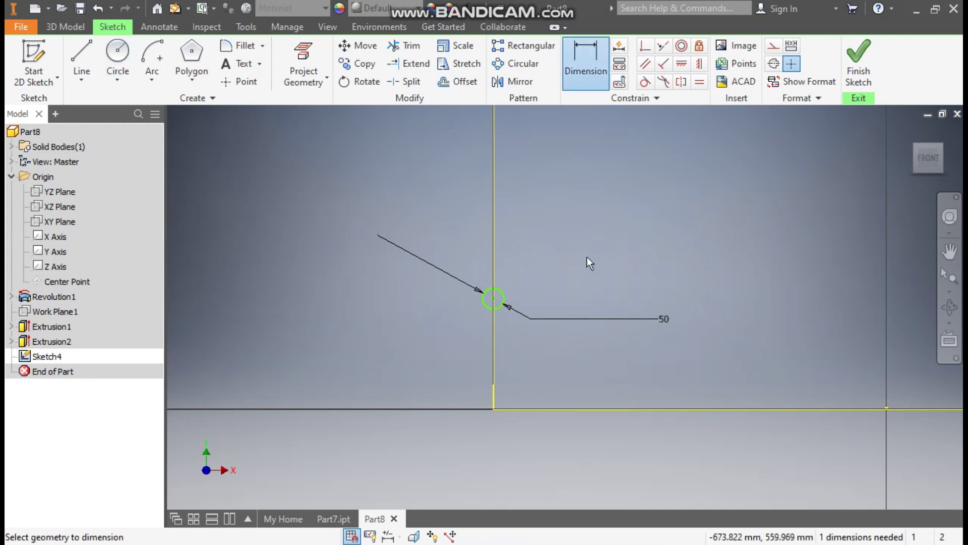
{"action": "left_click", "coordinate": [493, 299]}
{"action": "left_click", "coordinate": [552, 407]}
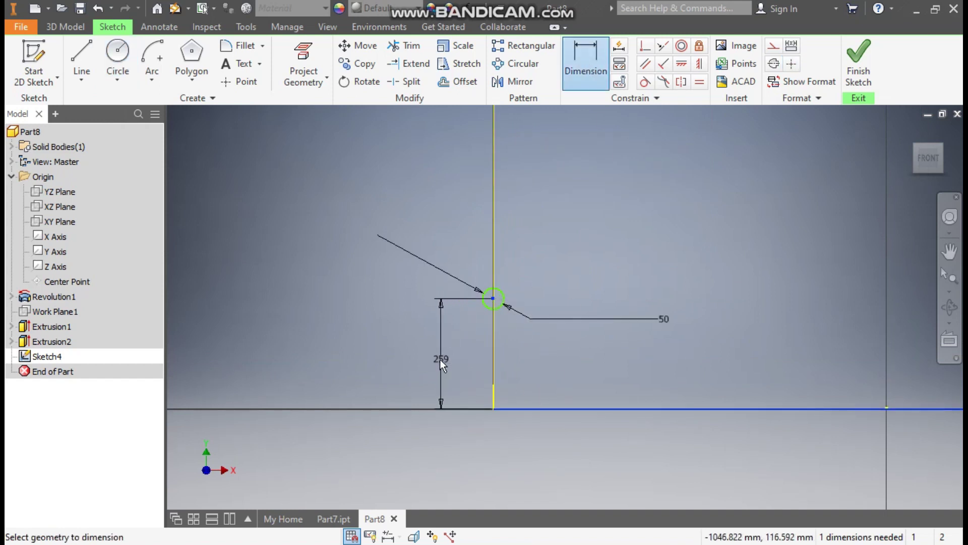
{"action": "left_click", "coordinate": [438, 359]}
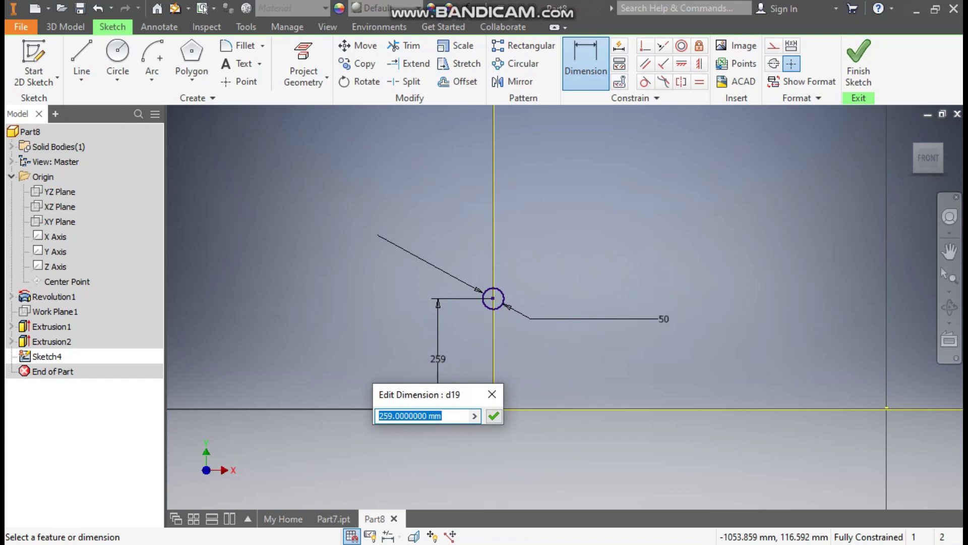
{"action": "type", "text": "200"}
{"action": "key", "text": "Return"}
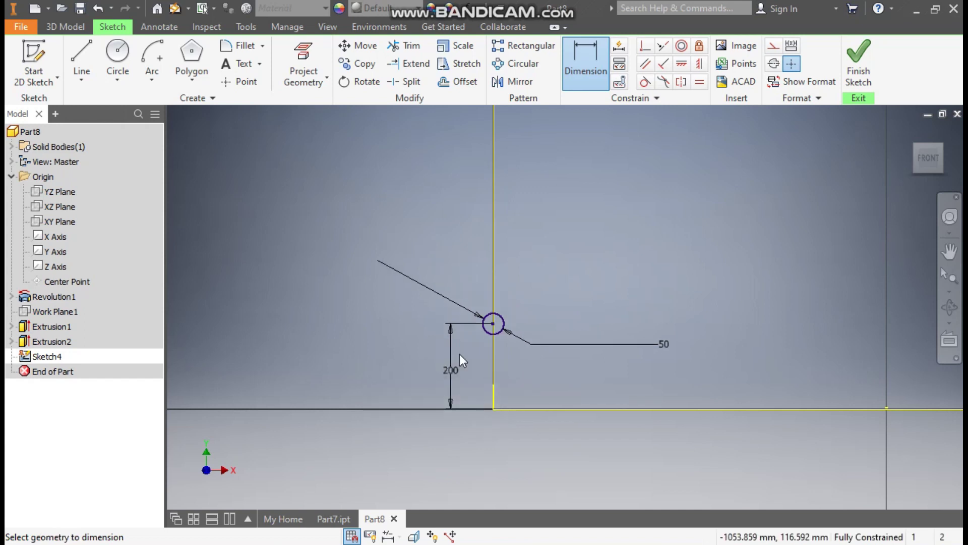
{"action": "middle_click_drag", "start_coordinate": [583, 260], "coordinate": [582, 334]}
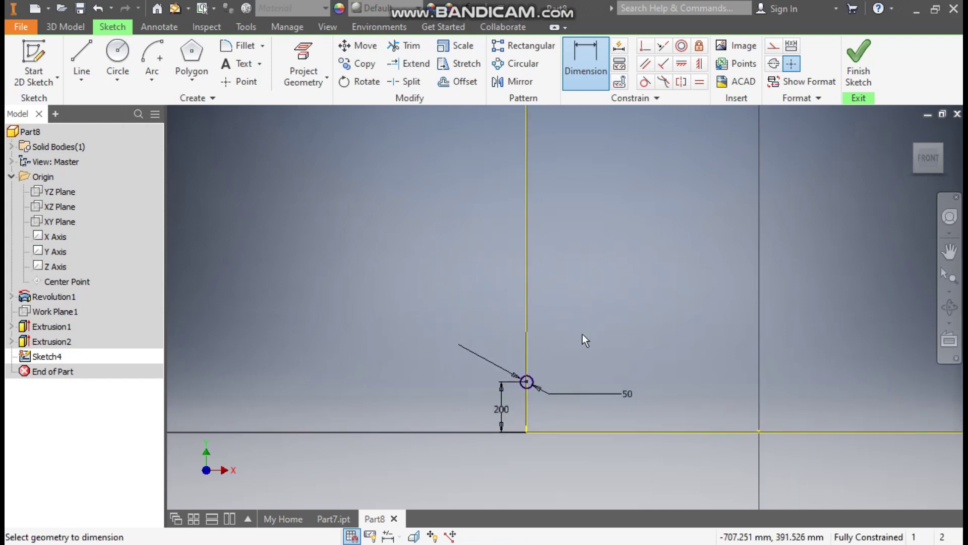
{"action": "key", "text": "Escape"}
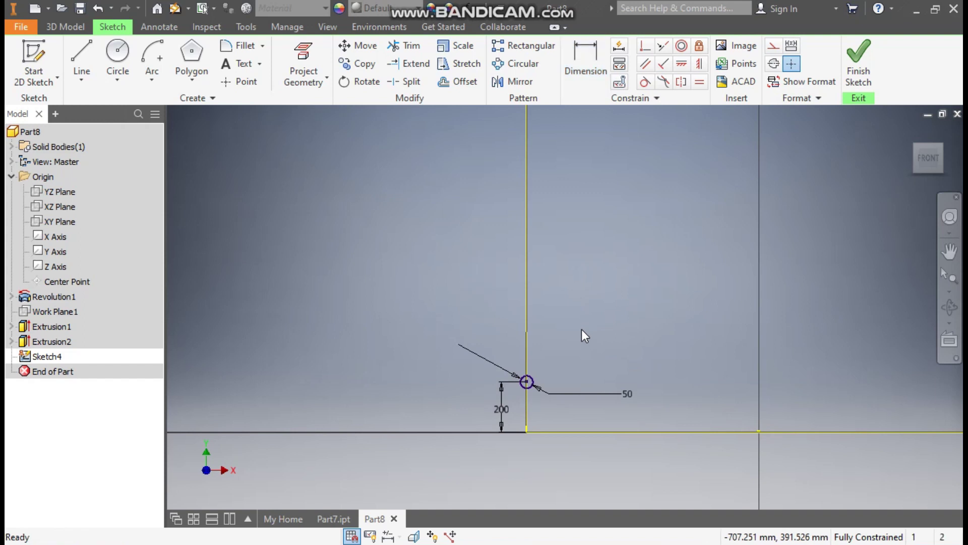
Pattern the circle rectangularly up the tank's side edge with 6 instances spaced 225 mm apart.
{"action": "left_click", "coordinate": [545, 50]}
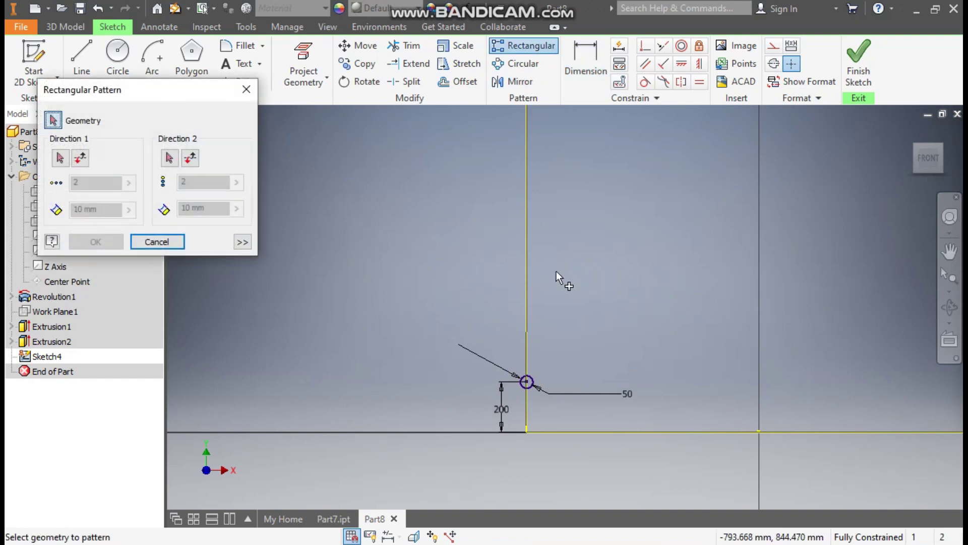
{"action": "left_click", "coordinate": [533, 387]}
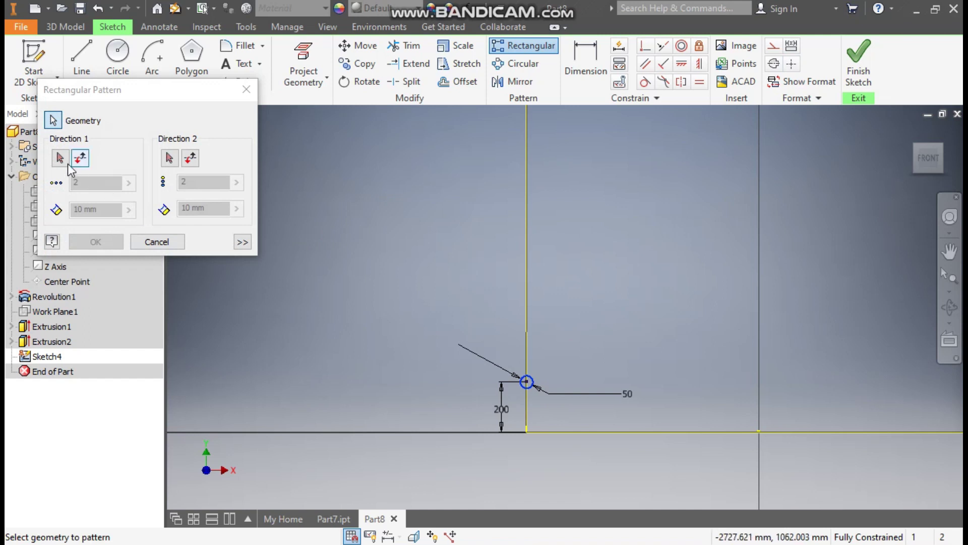
{"action": "left_click", "coordinate": [66, 161]}
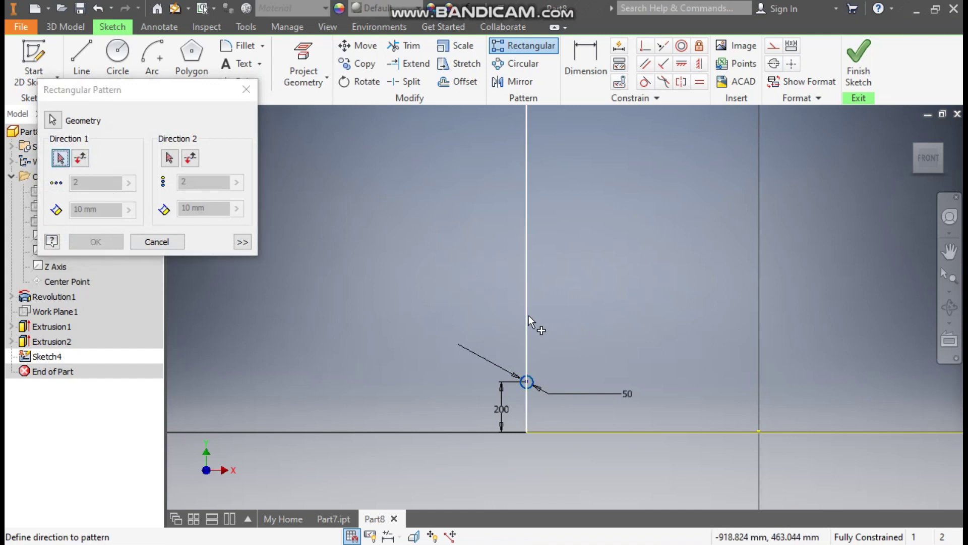
{"action": "left_click", "coordinate": [527, 322]}
{"action": "left_click", "coordinate": [74, 183]}
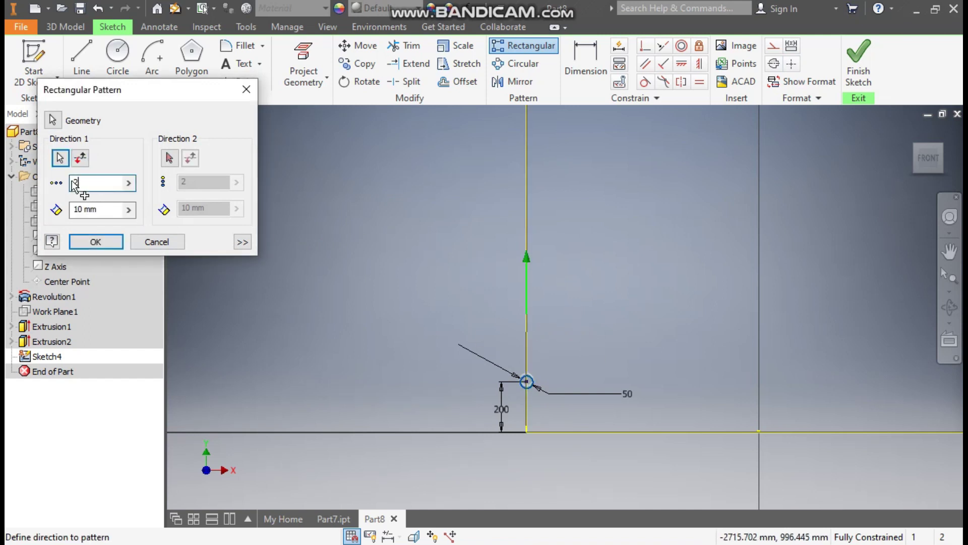
{"action": "double_click", "coordinate": [75, 183]}
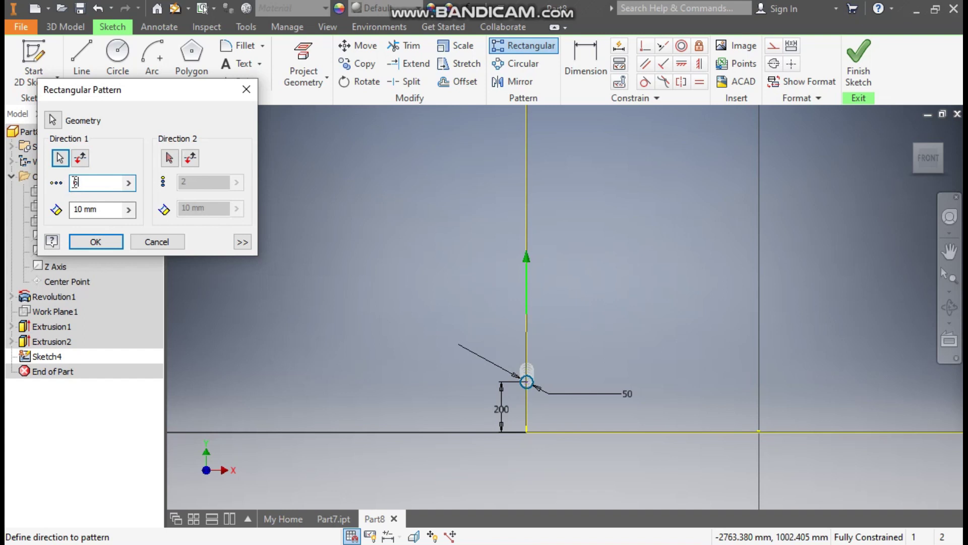
{"action": "key", "text": "Tab"}
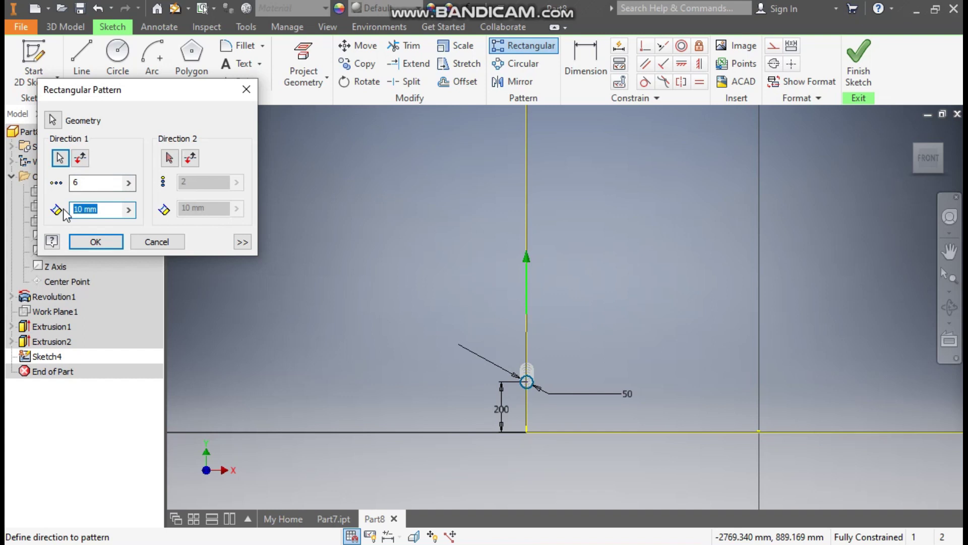
{"action": "type", "text": "225"}
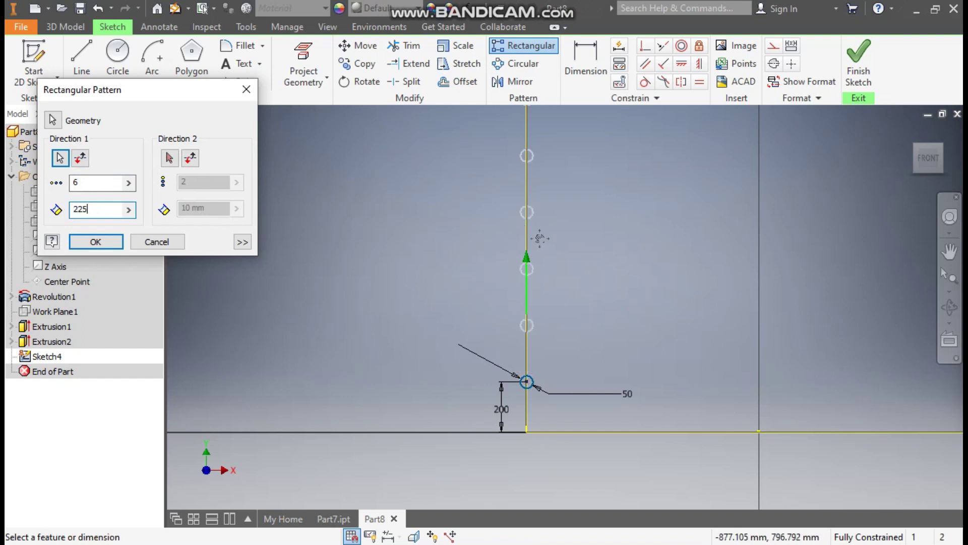
{"action": "scroll", "coordinate": [535, 191], "scroll_direction": "down", "scroll_amount": 3}
{"action": "middle_click_drag", "start_coordinate": [533, 180], "coordinate": [532, 196]}
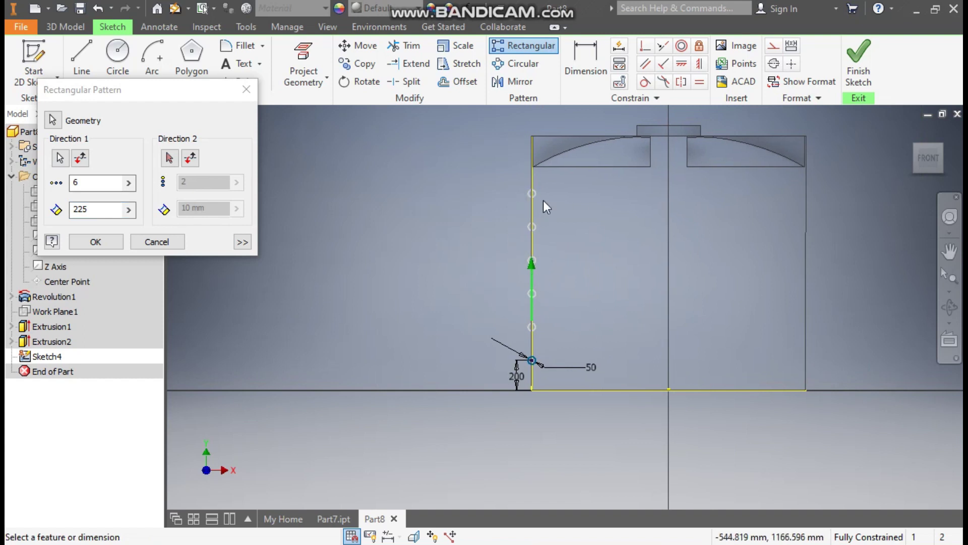
{"action": "left_click", "coordinate": [96, 242]}
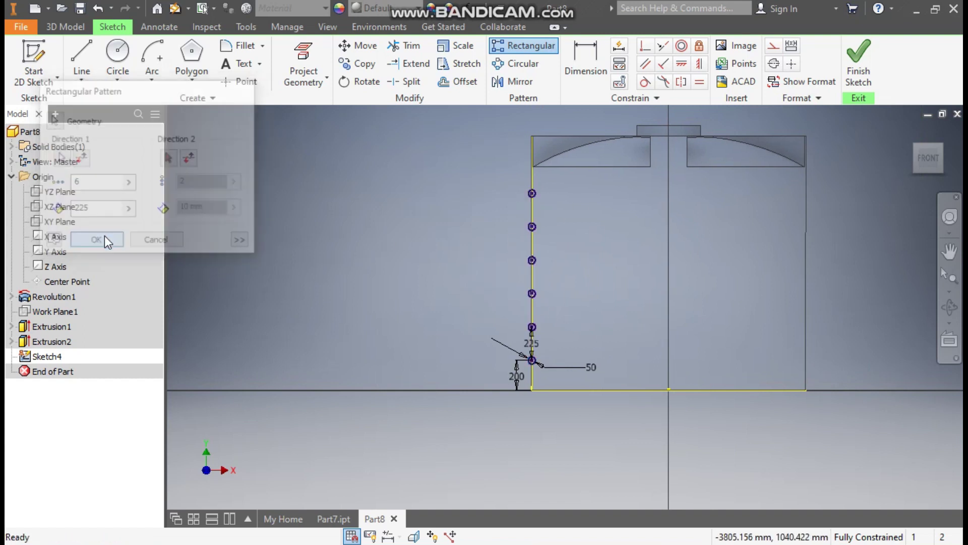
Convert the projected side and bottom edges to construction geometry.
{"action": "left_click", "coordinate": [531, 208]}
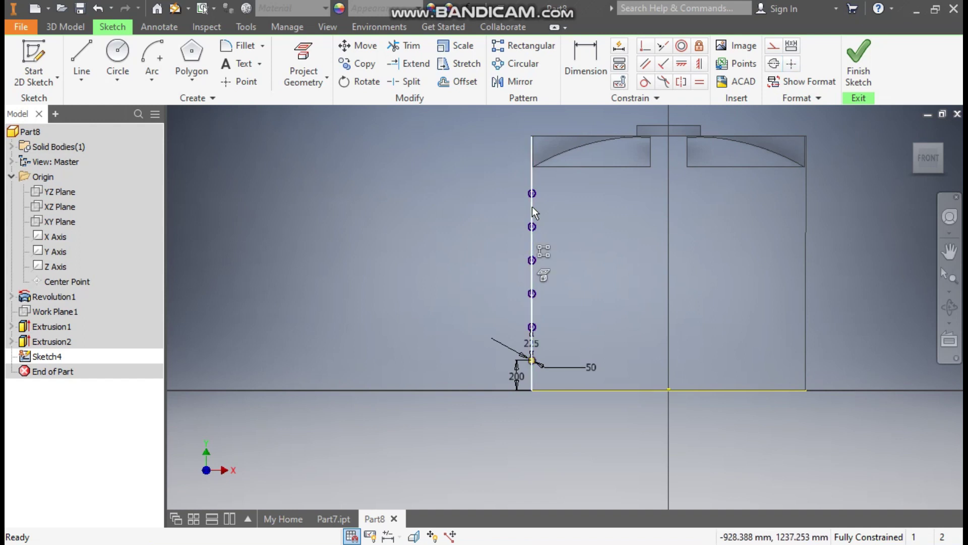
{"action": "left_click", "coordinate": [636, 390], "text": "ctrl"}
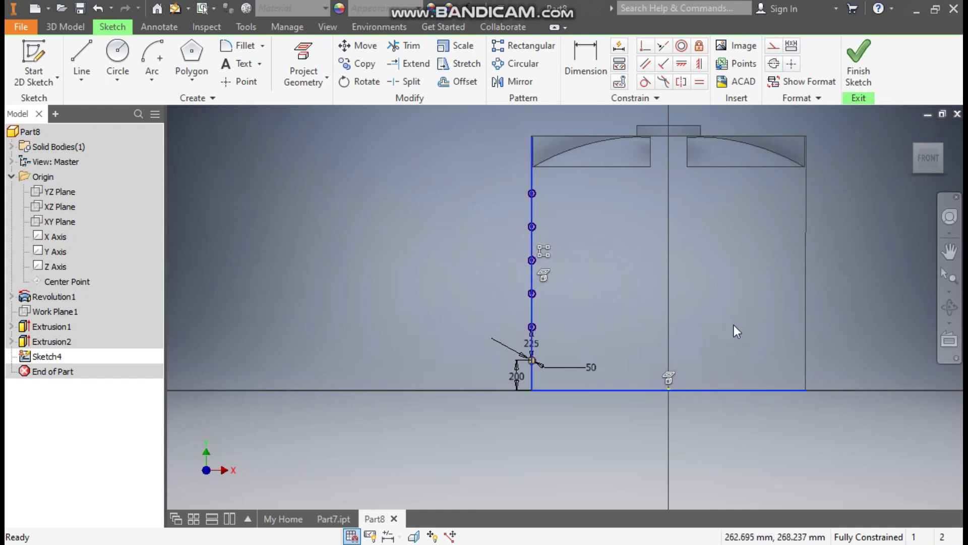
{"action": "left_click", "coordinate": [773, 46]}
{"action": "left_click", "coordinate": [436, 238]}
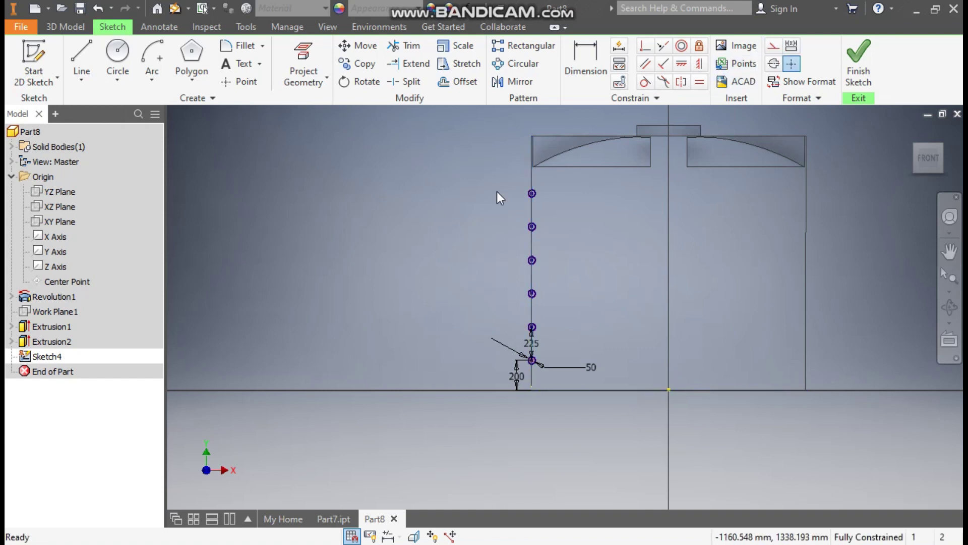
Draw a vertical construction line from the centre of the neck's top edge down to the origin.
{"action": "left_click", "coordinate": [82, 57]}
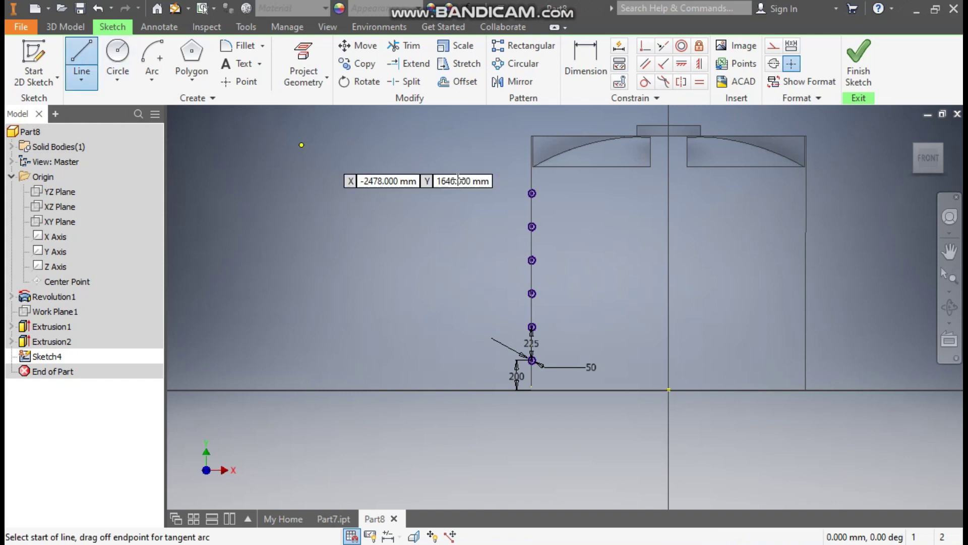
{"action": "left_click", "coordinate": [774, 47]}
{"action": "left_click", "coordinate": [668, 125]}
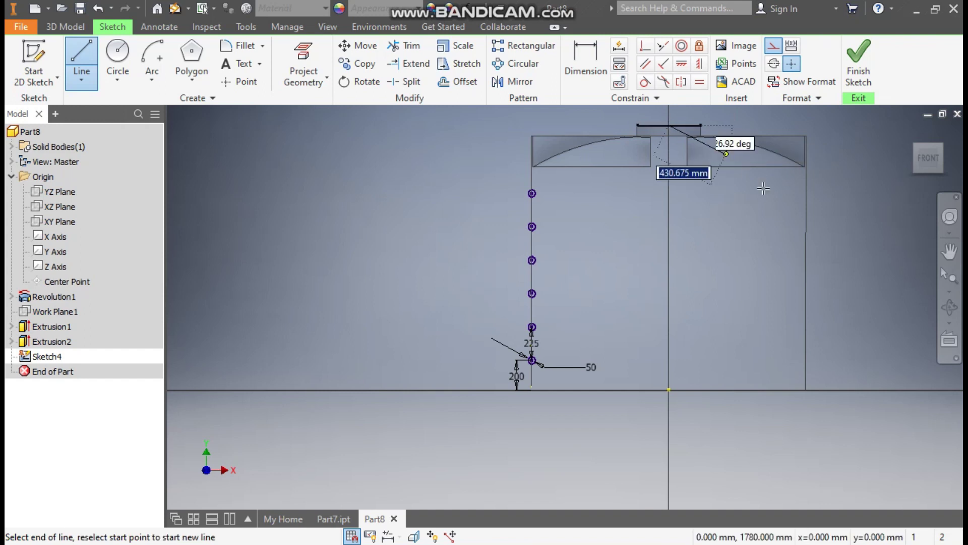
{"action": "left_click", "coordinate": [669, 389]}
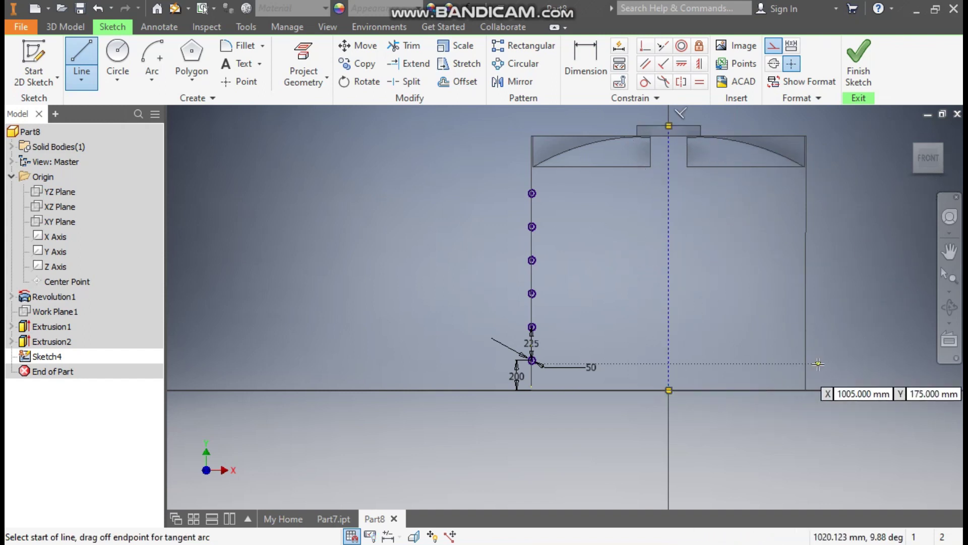
{"action": "key", "text": "Escape"}
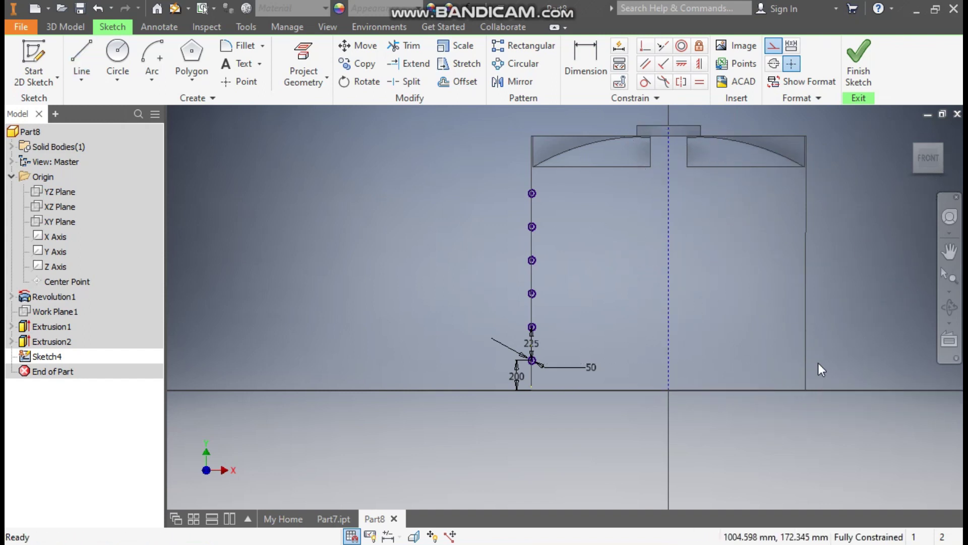
{"action": "left_click", "coordinate": [773, 46]}
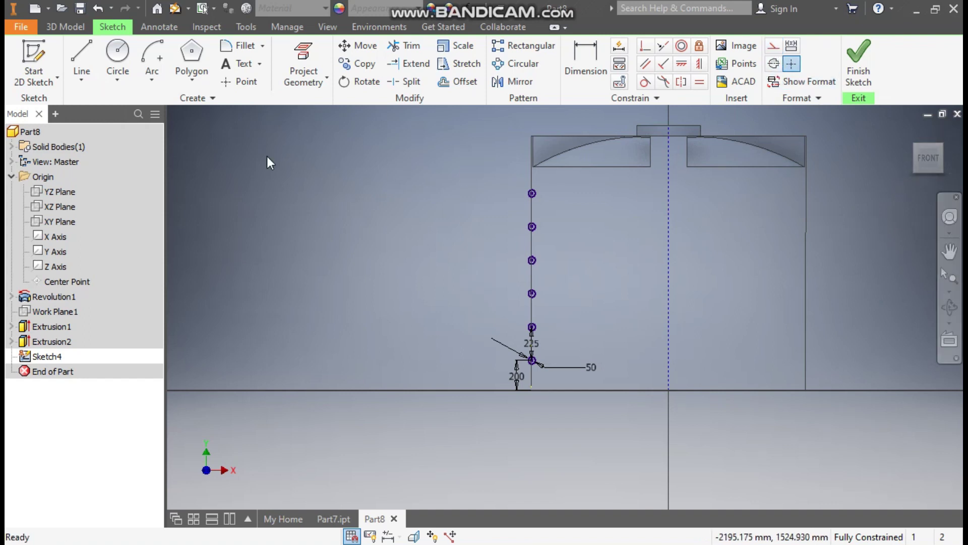
Revolve the six patterned circles a full turn around the vertical construction line, joining them to the tank as ribs.
{"action": "left_click", "coordinate": [63, 28]}
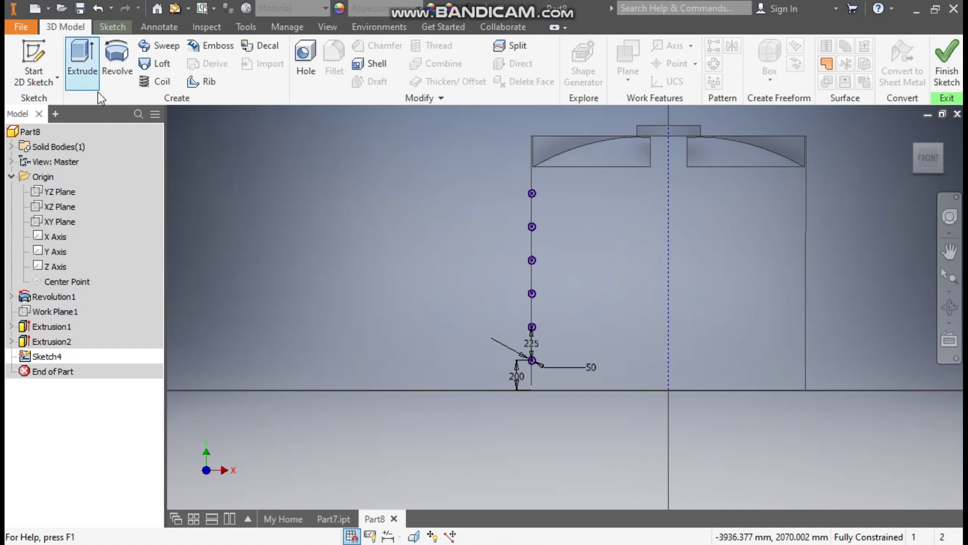
{"action": "left_click", "coordinate": [120, 65]}
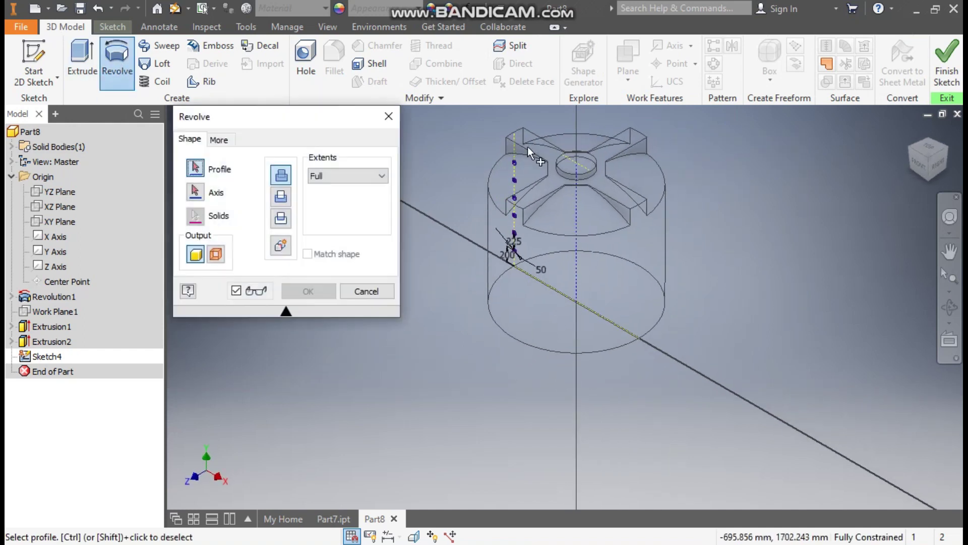
{"action": "left_click", "coordinate": [920, 167]}
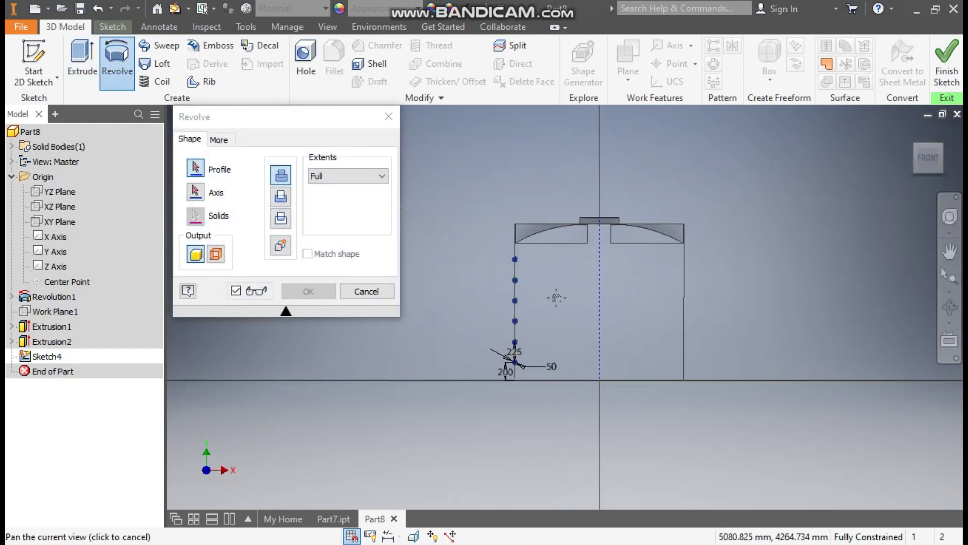
{"action": "left_click_drag", "start_coordinate": [556, 297], "coordinate": [563, 283]}
{"action": "scroll", "coordinate": [564, 238], "scroll_direction": "up", "scroll_amount": 1}
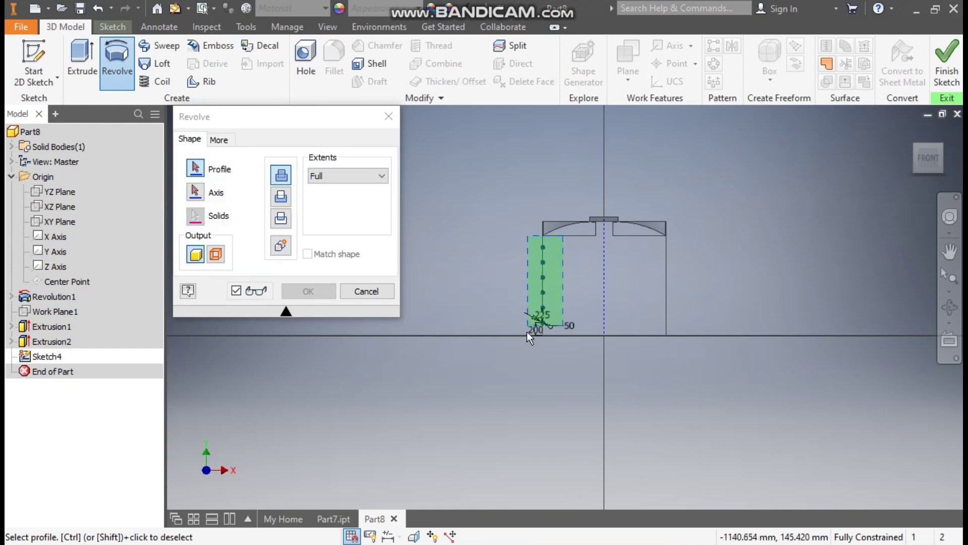
{"action": "scroll", "coordinate": [559, 314], "scroll_direction": "down", "scroll_amount": 5}
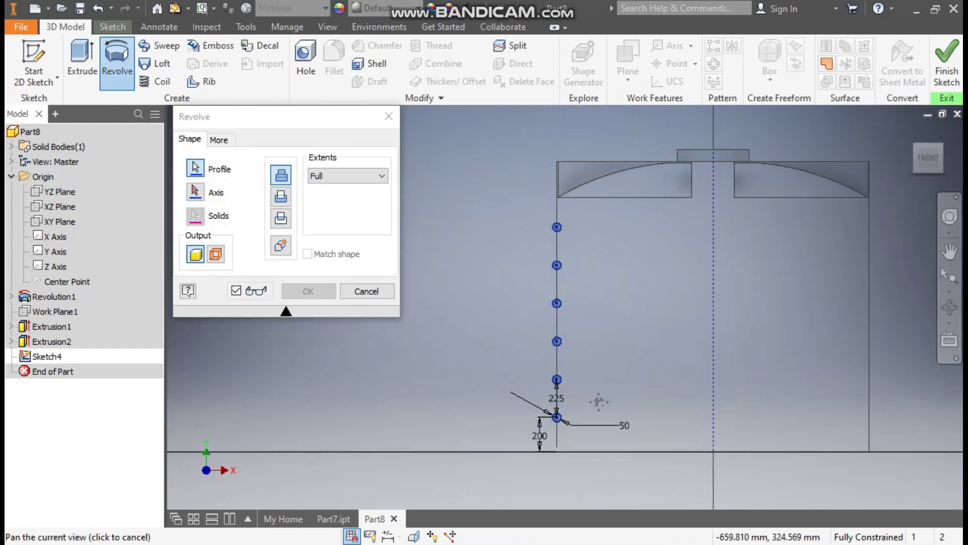
{"action": "left_click_drag", "start_coordinate": [599, 402], "coordinate": [596, 407]}
{"action": "left_click", "coordinate": [195, 193]}
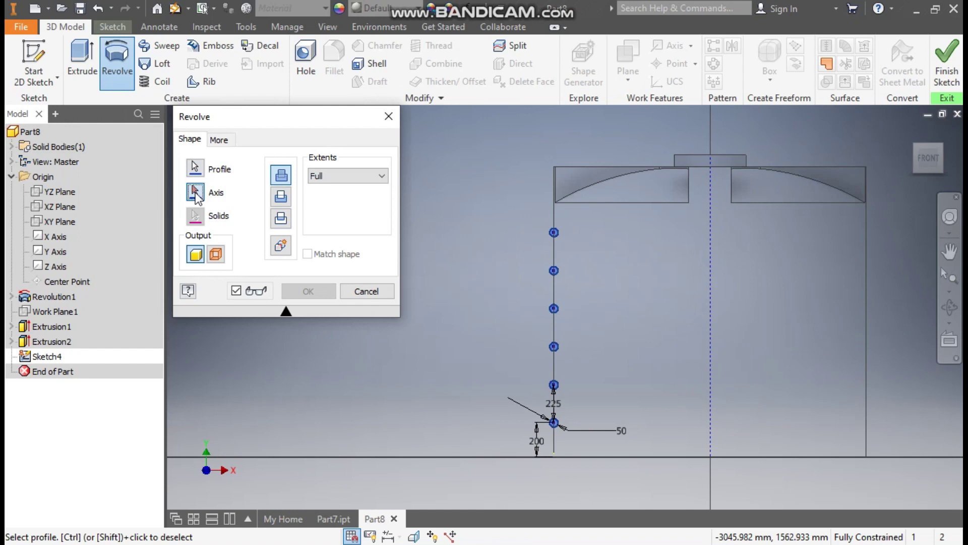
{"action": "left_click", "coordinate": [197, 193]}
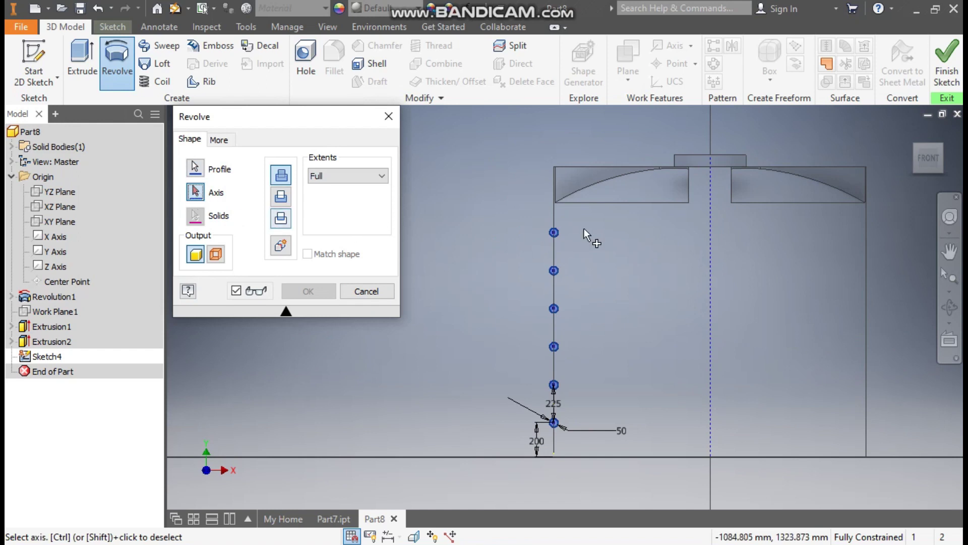
{"action": "left_click", "coordinate": [709, 226]}
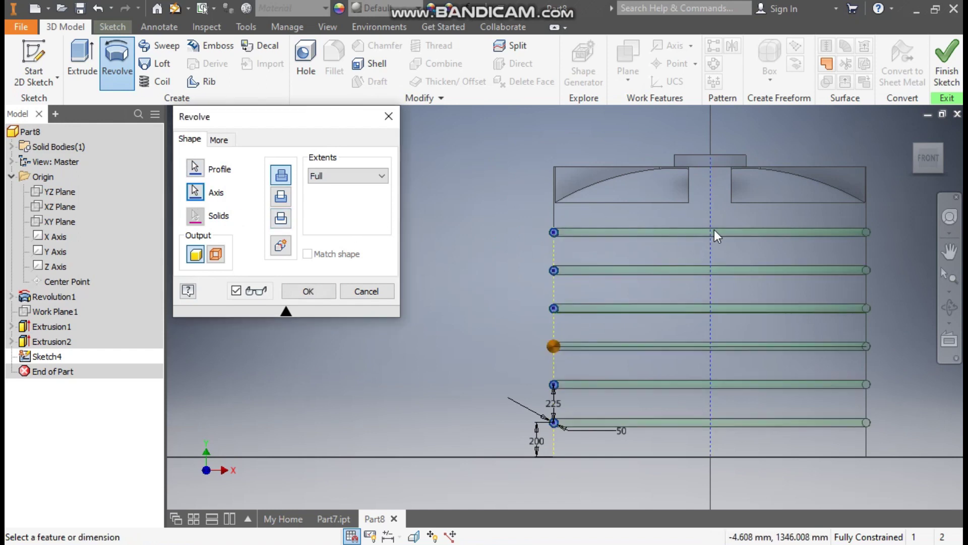
Change the model's visual style to Shaded with Edges.
{"action": "left_click", "coordinate": [916, 145]}
{"action": "scroll", "coordinate": [525, 387], "scroll_direction": "up", "scroll_amount": 2}
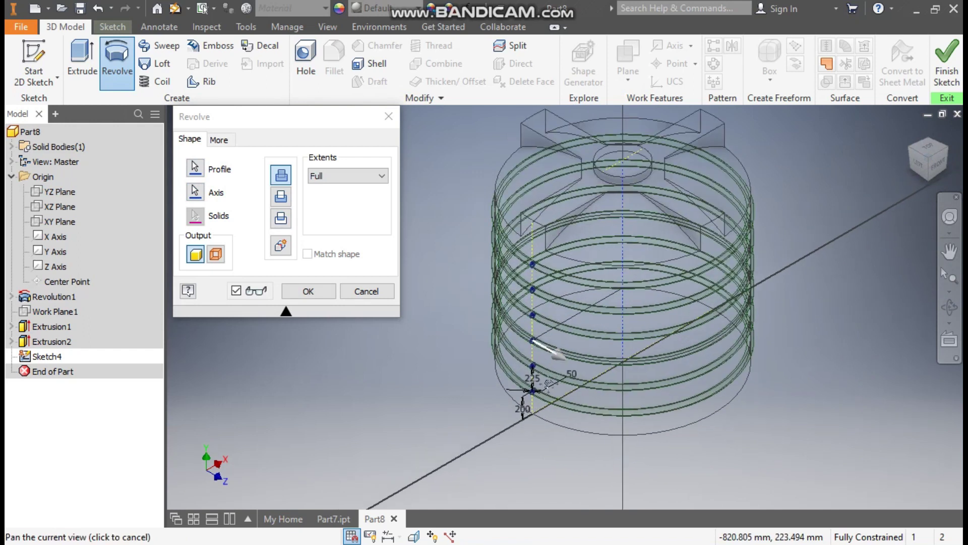
{"action": "middle_click_drag", "start_coordinate": [544, 383], "coordinate": [560, 424]}
{"action": "left_click", "coordinate": [329, 33]}
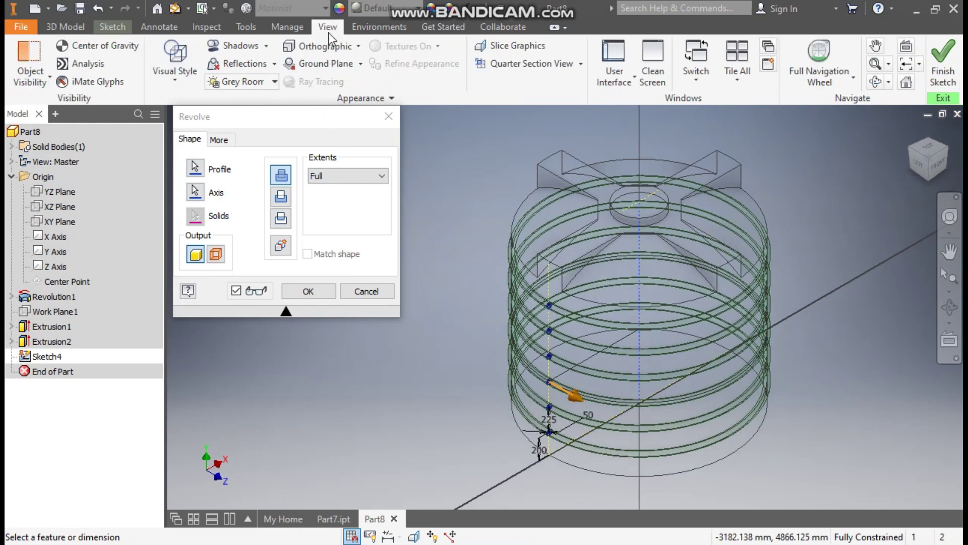
{"action": "left_click", "coordinate": [170, 82]}
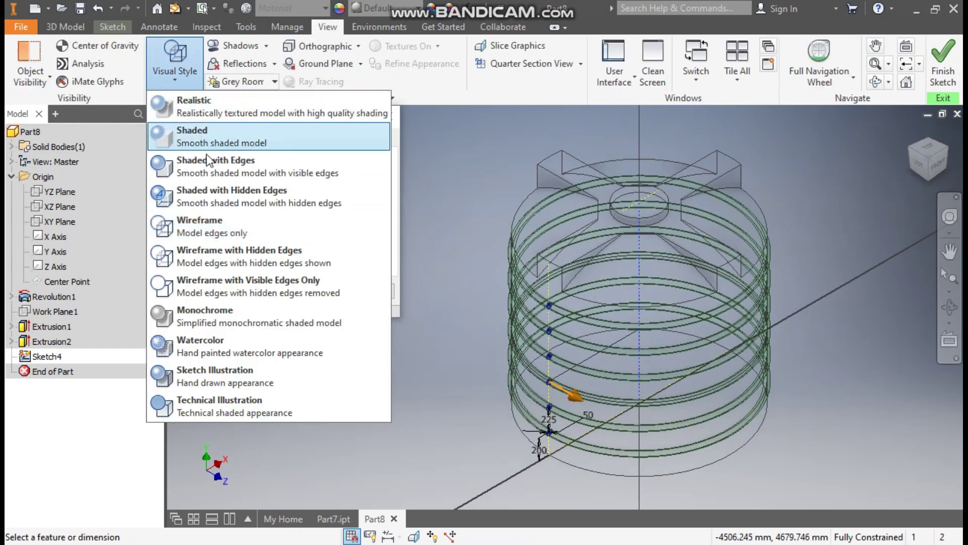
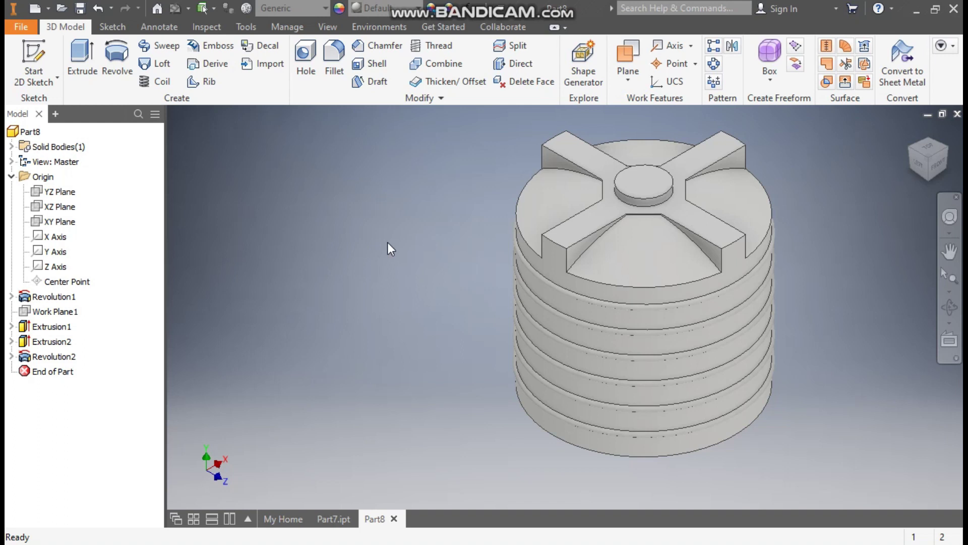
Set up a 70 mm fillet on the tank's bottom edge and the three cross-to-dome edges of the front-left recess.
{"action": "left_click", "coordinate": [332, 62]}
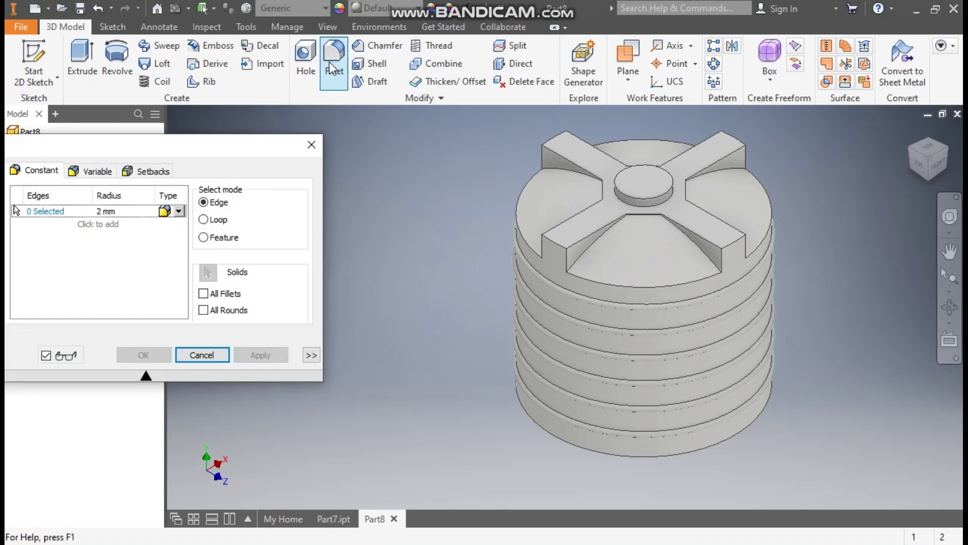
{"action": "left_click", "coordinate": [106, 210]}
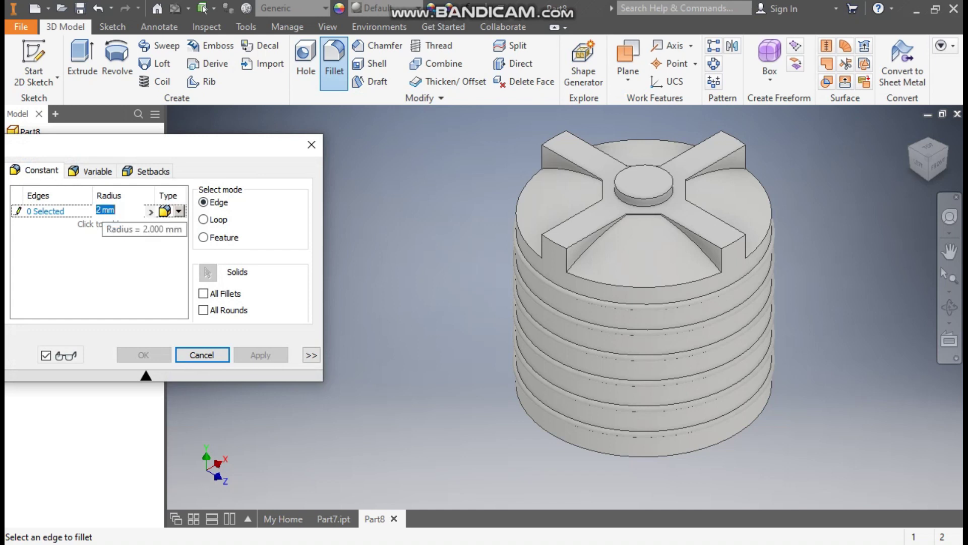
{"action": "type", "text": "70"}
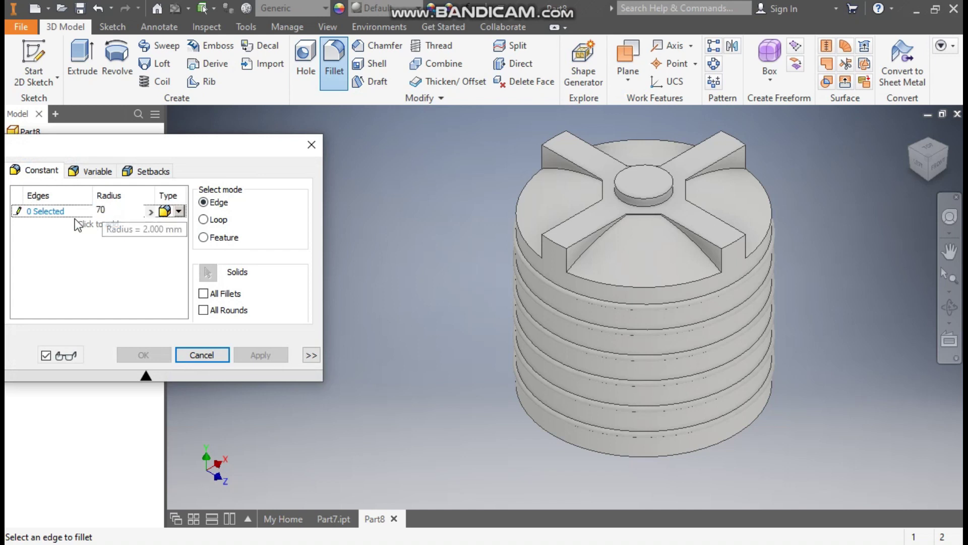
{"action": "left_click", "coordinate": [54, 211]}
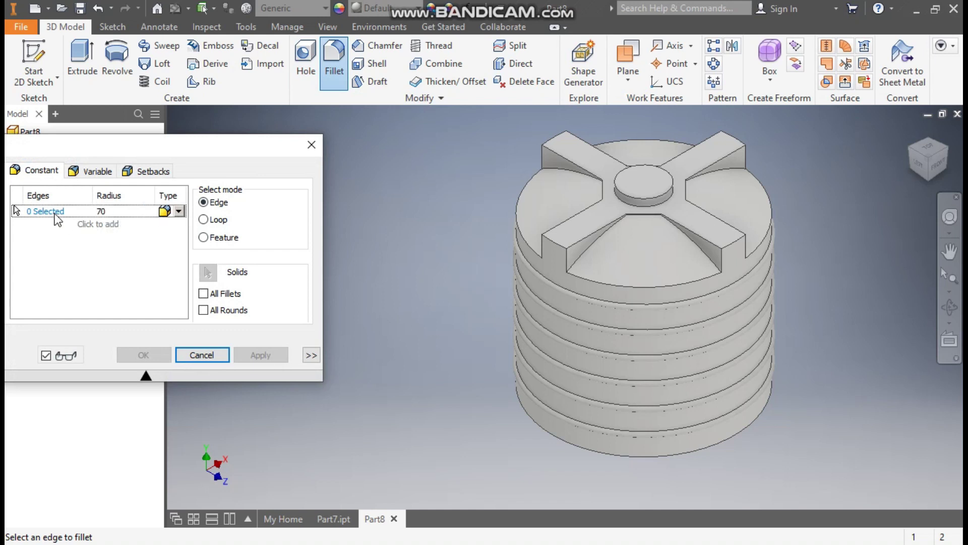
{"action": "left_click", "coordinate": [566, 441]}
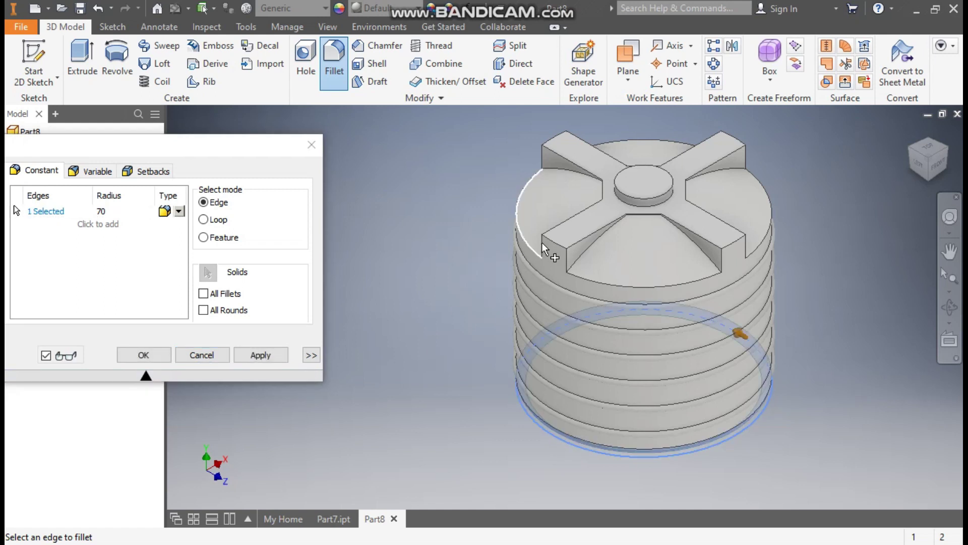
{"action": "scroll", "coordinate": [555, 232], "scroll_direction": "up", "scroll_amount": 3}
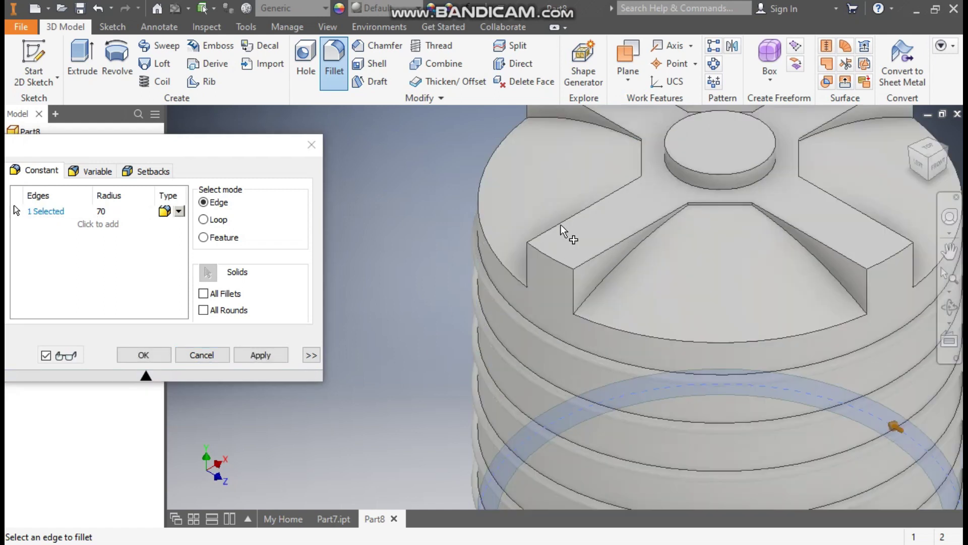
{"action": "left_click", "coordinate": [718, 206]}
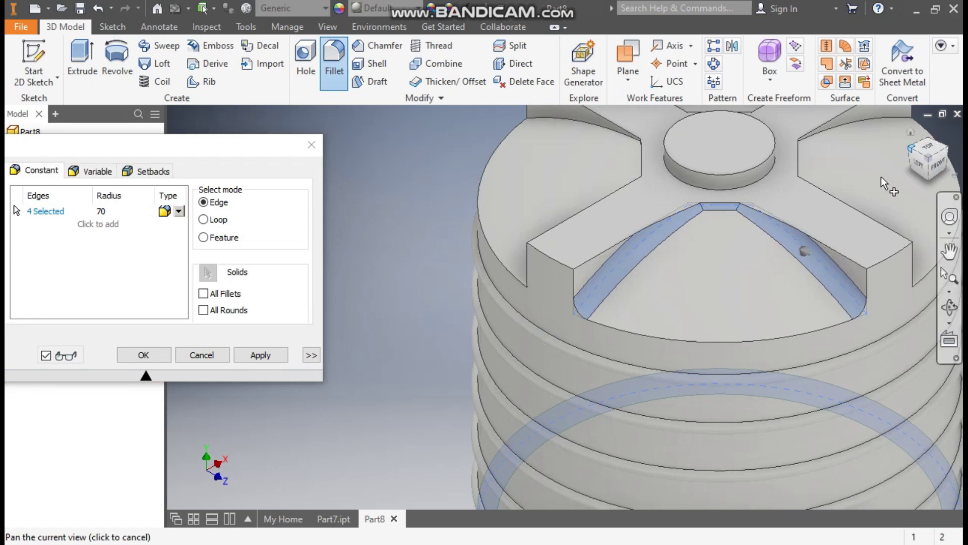
Add the three cross-to-dome edges of the back-left recess to the 70 mm fillet.
{"action": "left_click", "coordinate": [914, 154]}
{"action": "left_click", "coordinate": [534, 257]}
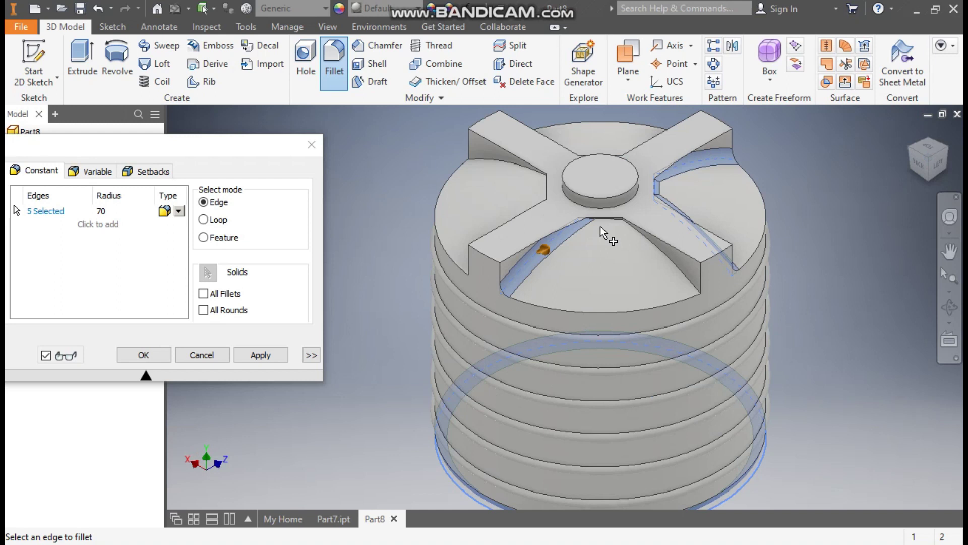
{"action": "scroll", "coordinate": [609, 219], "scroll_direction": "down", "scroll_amount": 3}
{"action": "left_click", "coordinate": [620, 219]}
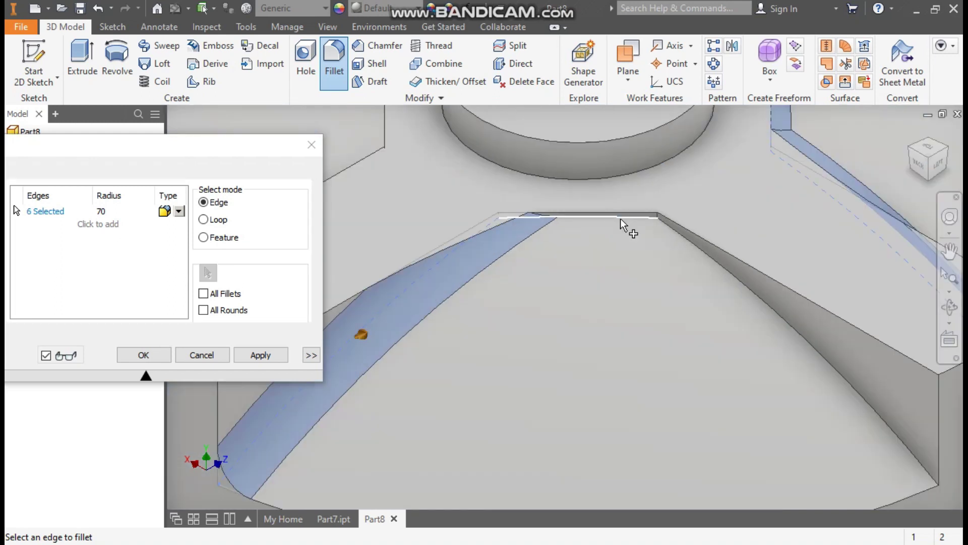
{"action": "left_click", "coordinate": [766, 301]}
{"action": "scroll", "coordinate": [772, 308], "scroll_direction": "up", "scroll_amount": 5}
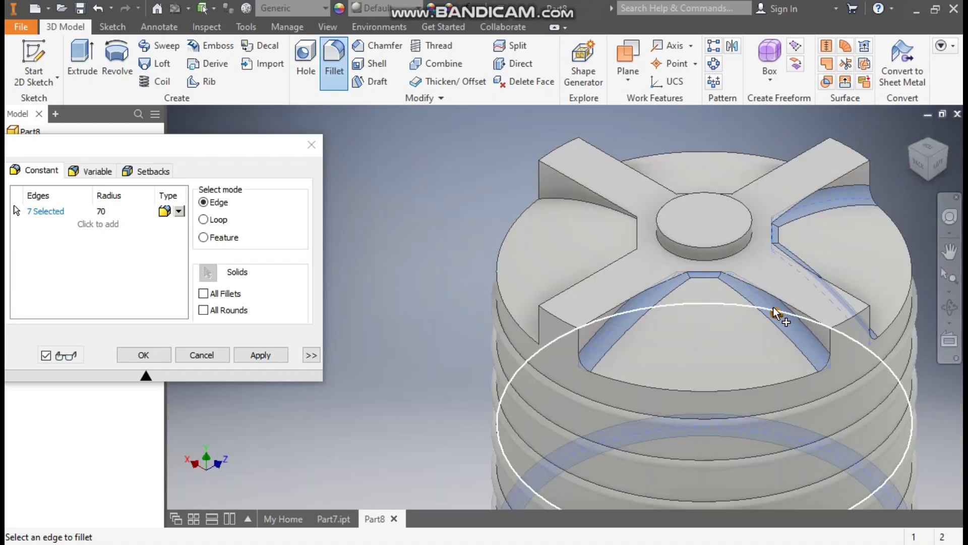
Add the three cross-to-dome edges of the back-right recess to the 70 mm fillet.
{"action": "left_click", "coordinate": [913, 152]}
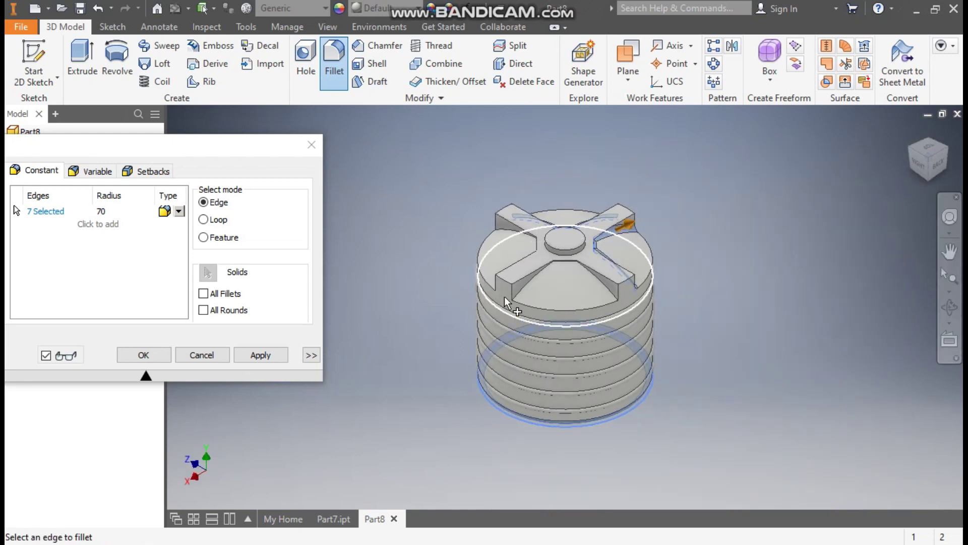
{"action": "scroll", "coordinate": [580, 255], "scroll_direction": "down", "scroll_amount": 4}
{"action": "left_click", "coordinate": [568, 252]}
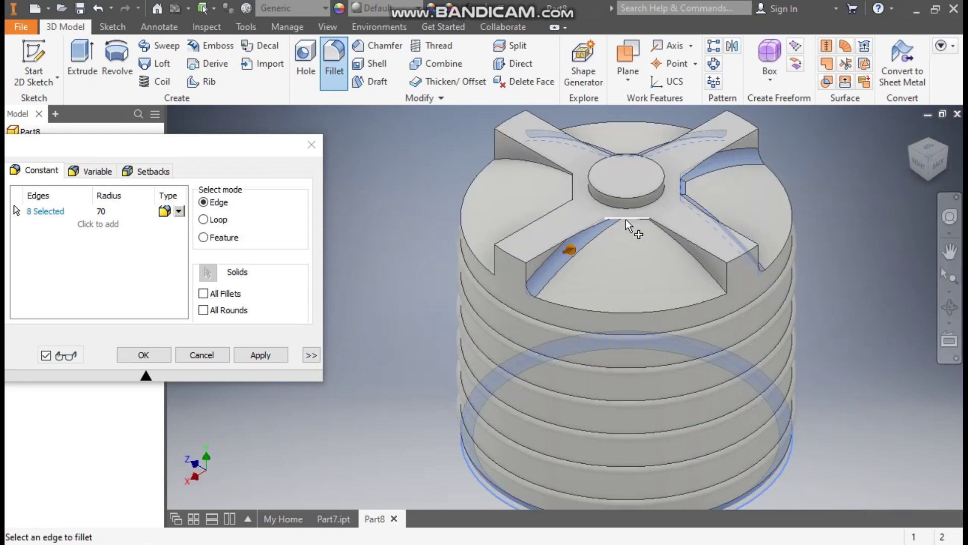
{"action": "scroll", "coordinate": [625, 220], "scroll_direction": "down", "scroll_amount": 3}
{"action": "left_click", "coordinate": [655, 222]}
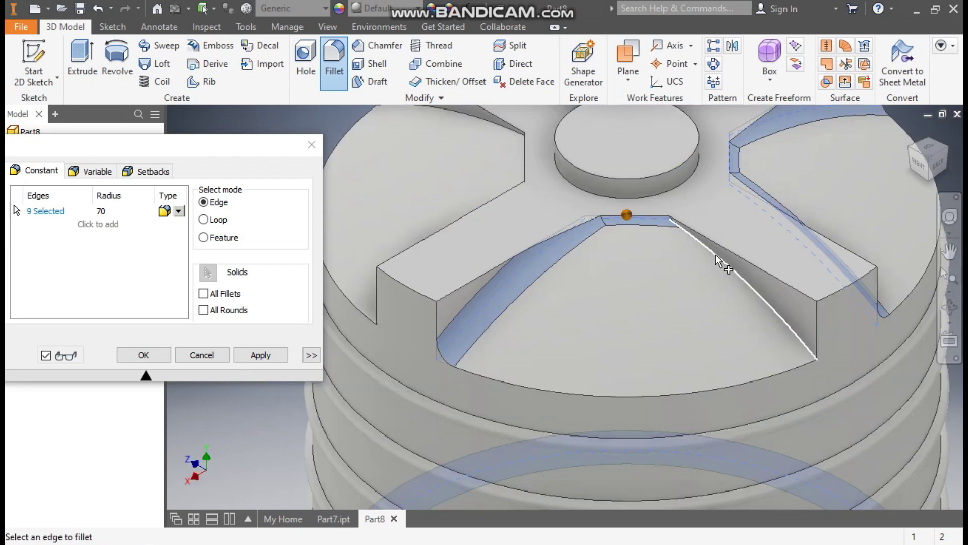
{"action": "left_click", "coordinate": [716, 256]}
Include the three cross-to-dome edges of the front-right recess and apply the 70 mm fillet.
{"action": "left_click", "coordinate": [912, 149]}
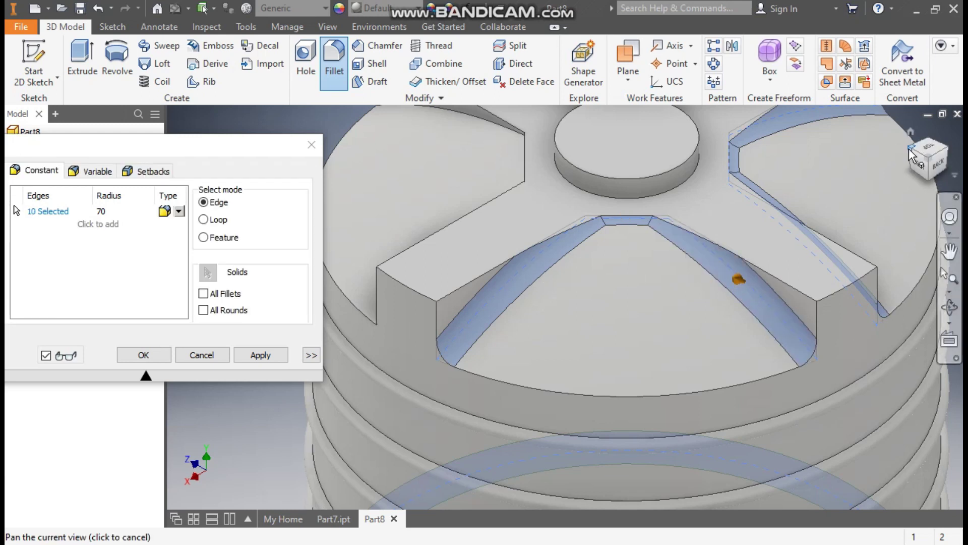
{"action": "scroll", "coordinate": [656, 275], "scroll_direction": "down", "scroll_amount": 5}
{"action": "scroll", "coordinate": [497, 318], "scroll_direction": "up", "scroll_amount": 6}
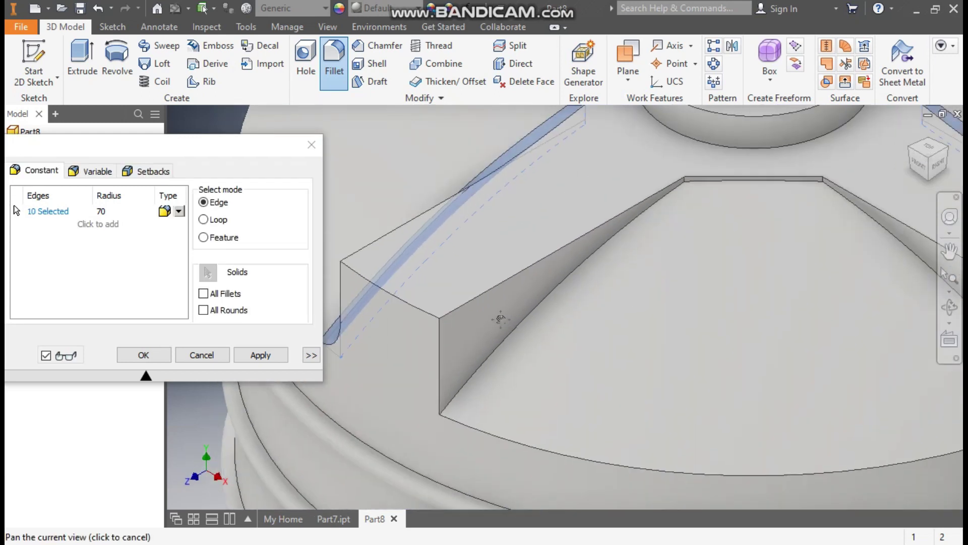
{"action": "scroll", "coordinate": [447, 320], "scroll_direction": "down", "scroll_amount": 3}
{"action": "left_click", "coordinate": [453, 259]}
{"action": "left_click", "coordinate": [585, 191]}
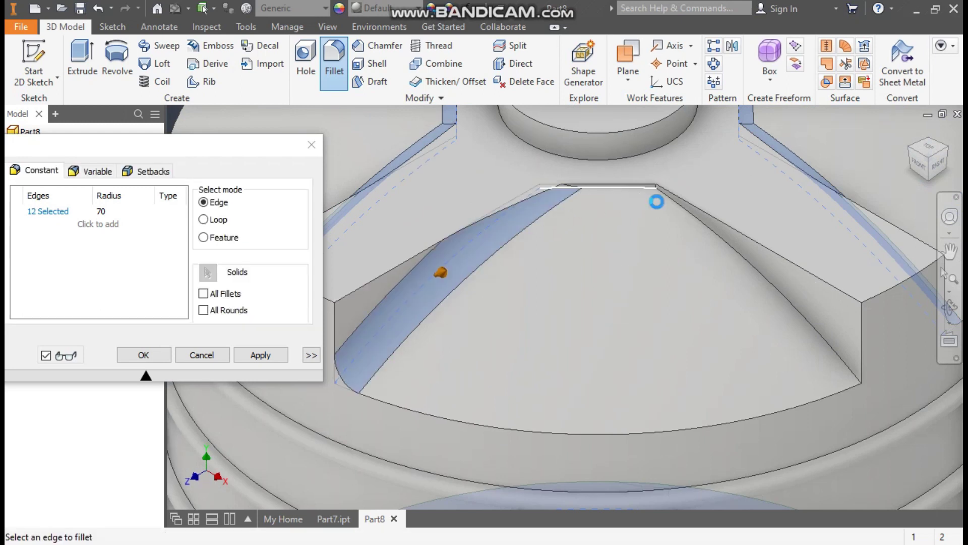
{"action": "left_click", "coordinate": [689, 213]}
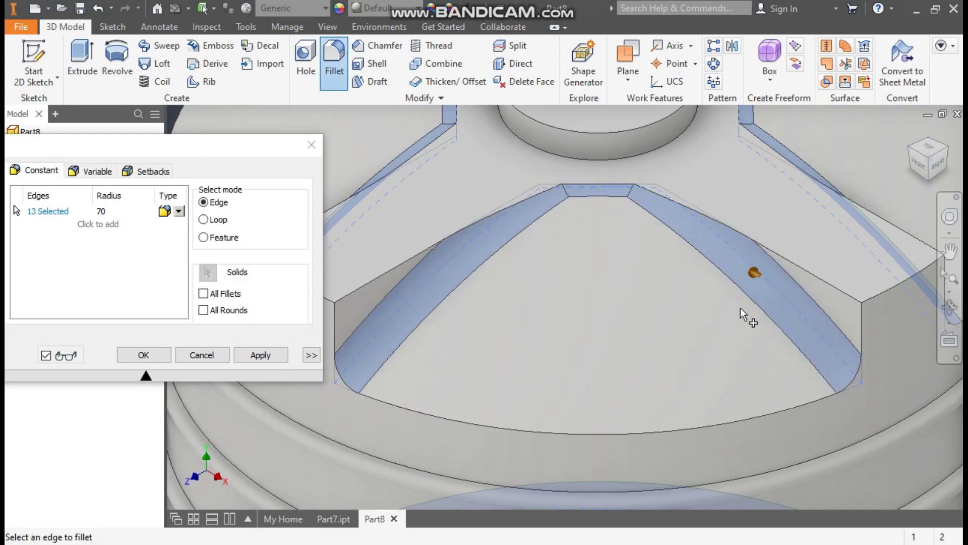
{"action": "scroll", "coordinate": [741, 307], "scroll_direction": "up", "scroll_amount": 3}
{"action": "left_click", "coordinate": [246, 355]}
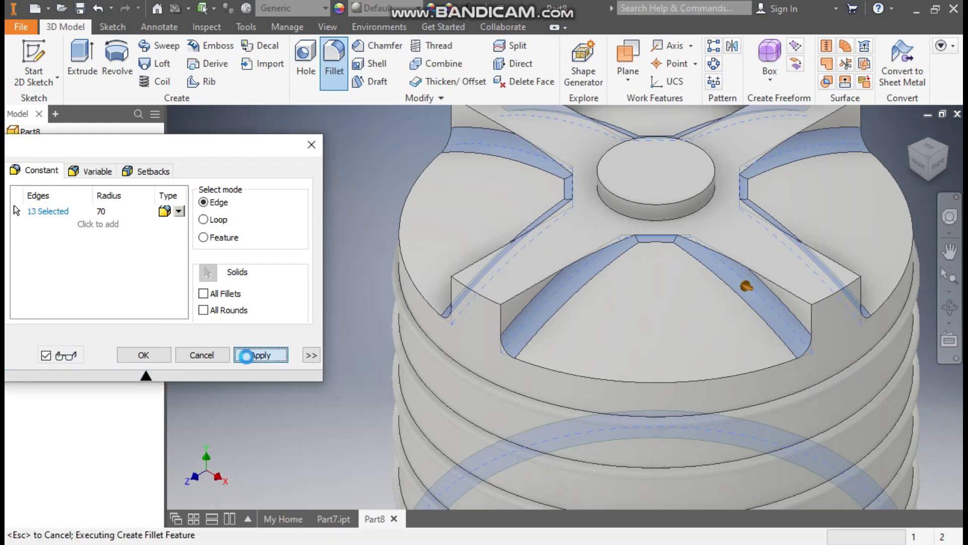
Set up a 20 mm fillet on the outer rim edges of the front-left and front-right recesses.
{"action": "middle_click_drag", "start_coordinate": [648, 350], "coordinate": [827, 450]}
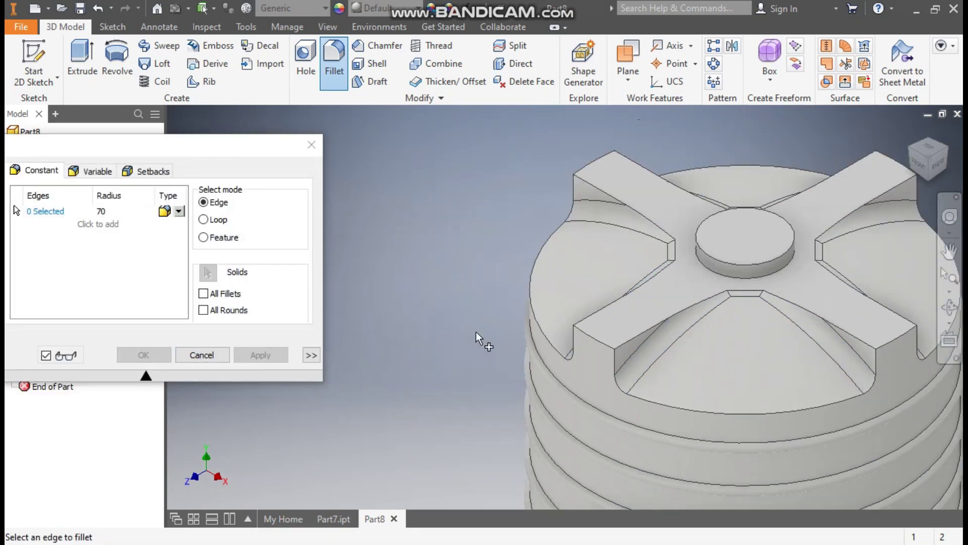
{"action": "left_click", "coordinate": [103, 211]}
{"action": "type", "text": "20"}
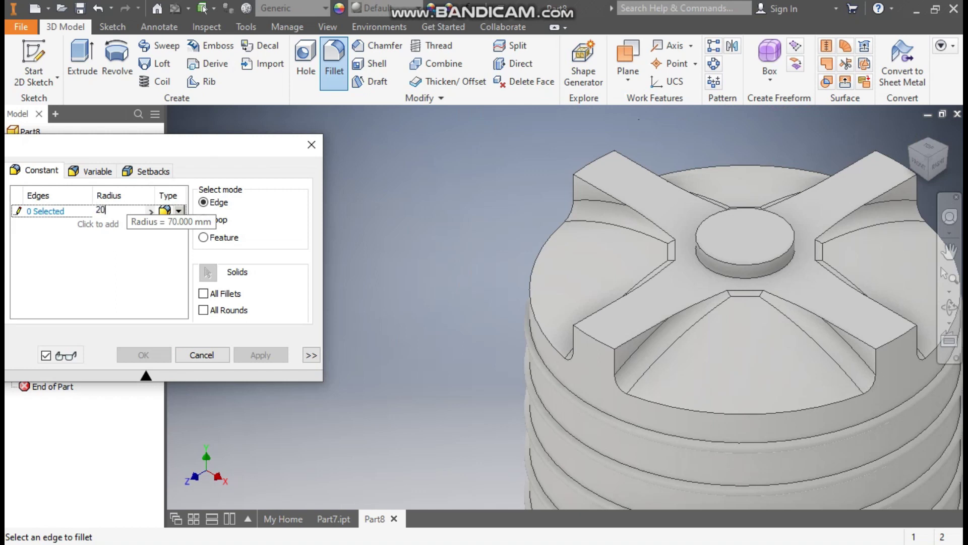
{"action": "key", "text": "Return"}
{"action": "left_click", "coordinate": [534, 258]}
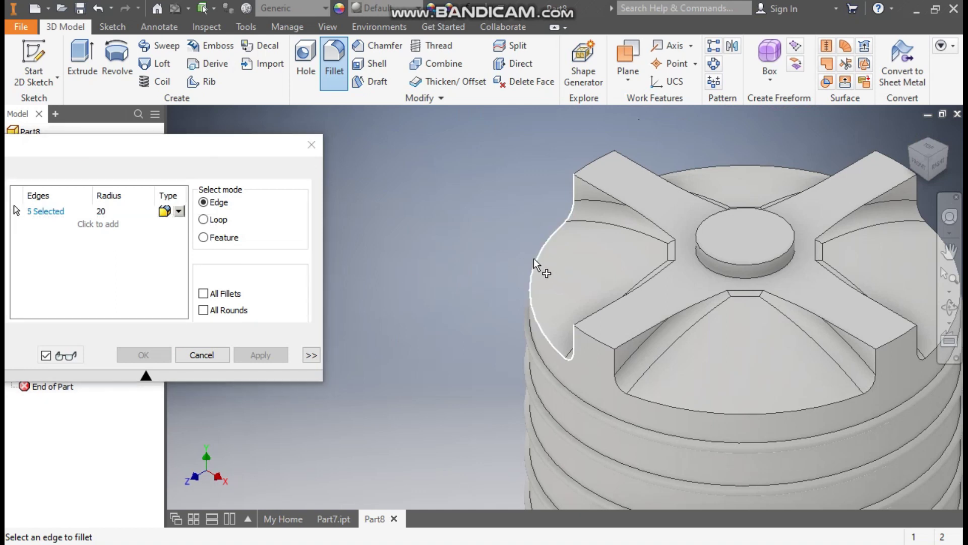
{"action": "left_click", "coordinate": [646, 401]}
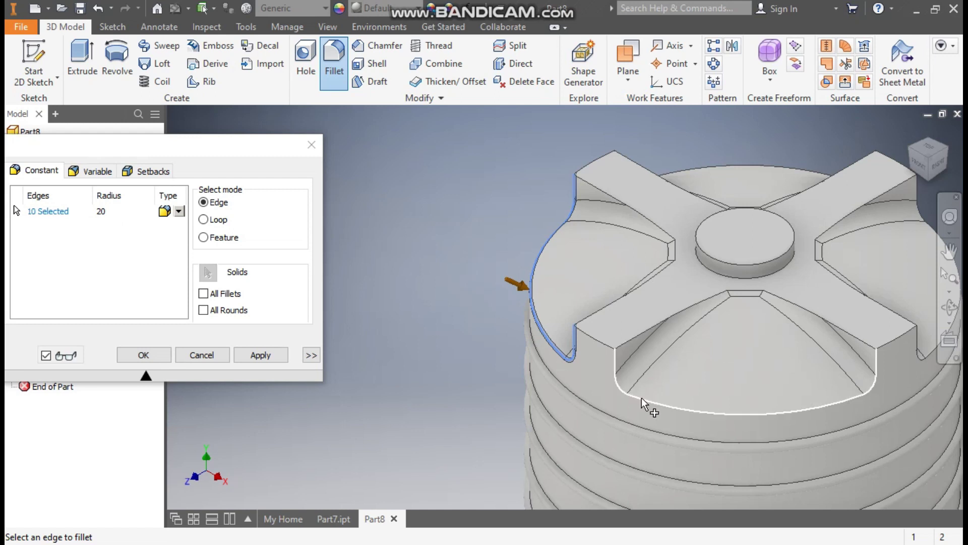
Add the top outer end edges of the two cross arms beside the front-right recess to the 20 mm fillet.
{"action": "left_click", "coordinate": [598, 343]}
{"action": "middle_click_drag", "start_coordinate": [692, 363], "coordinate": [448, 323]}
{"action": "left_click", "coordinate": [658, 309]}
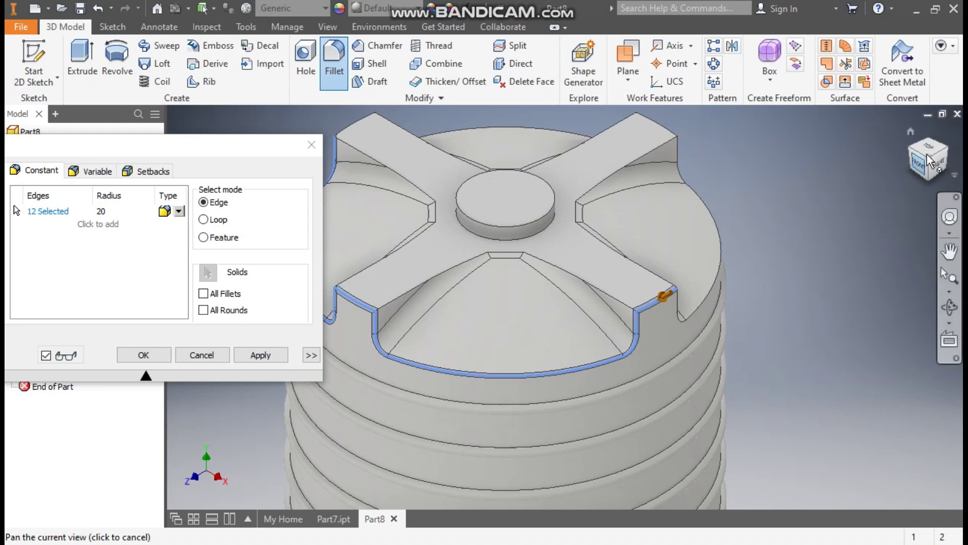
Add the outer rim edges of the remaining two recesses and the remaining arm-end top edges, and apply the 20 mm fillet.
{"action": "left_click_drag", "start_coordinate": [943, 163], "coordinate": [936, 169]}
{"action": "left_click", "coordinate": [936, 169]}
{"action": "scroll", "coordinate": [598, 312], "scroll_direction": "down", "scroll_amount": 3}
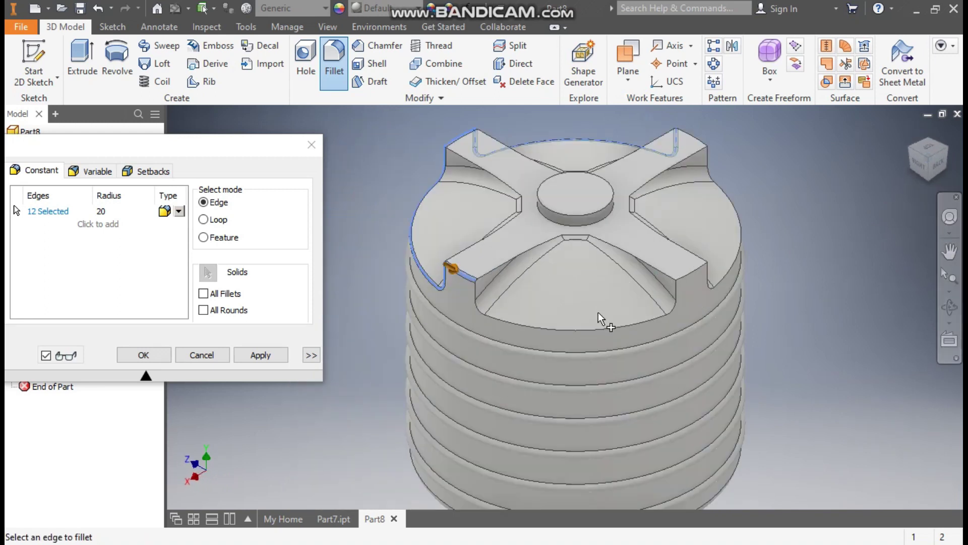
{"action": "left_click", "coordinate": [588, 326]}
{"action": "left_click", "coordinate": [738, 254]}
{"action": "left_click", "coordinate": [696, 266]}
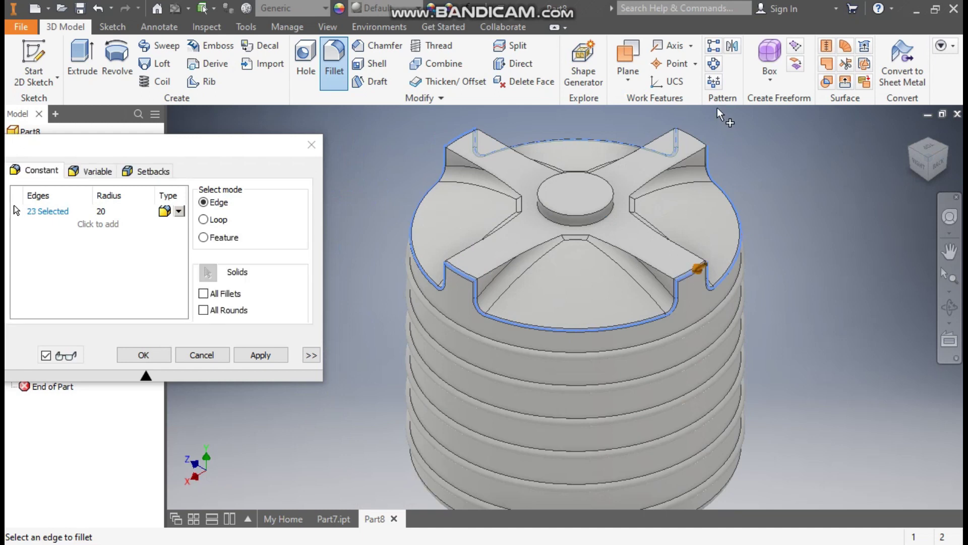
{"action": "left_click", "coordinate": [697, 137]}
{"action": "left_click", "coordinate": [257, 357]}
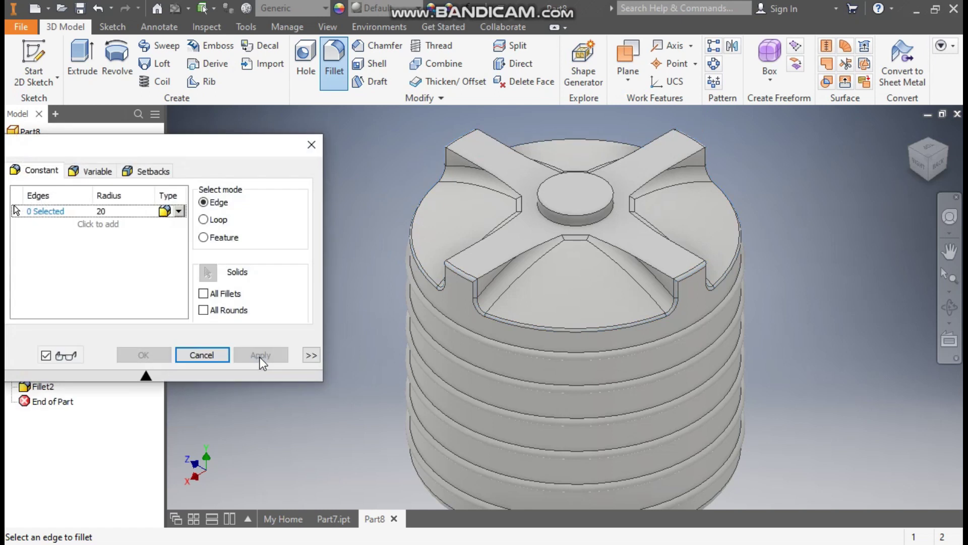
{"action": "left_click", "coordinate": [311, 146]}
Shell the tank inward with a 5 mm wall thickness, removing the top face of the neck as the opening.
{"action": "scroll", "coordinate": [428, 199], "scroll_direction": "up", "scroll_amount": 4}
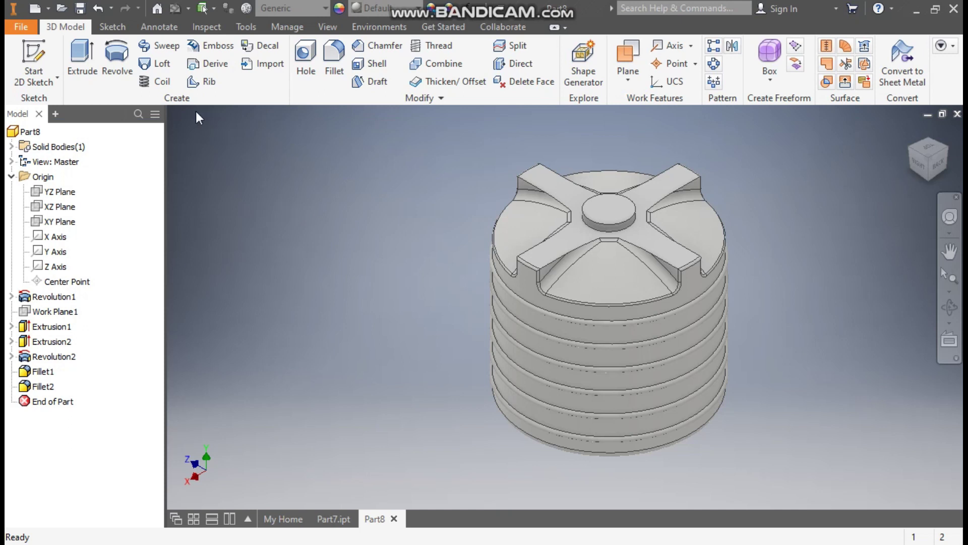
{"action": "left_click", "coordinate": [378, 63]}
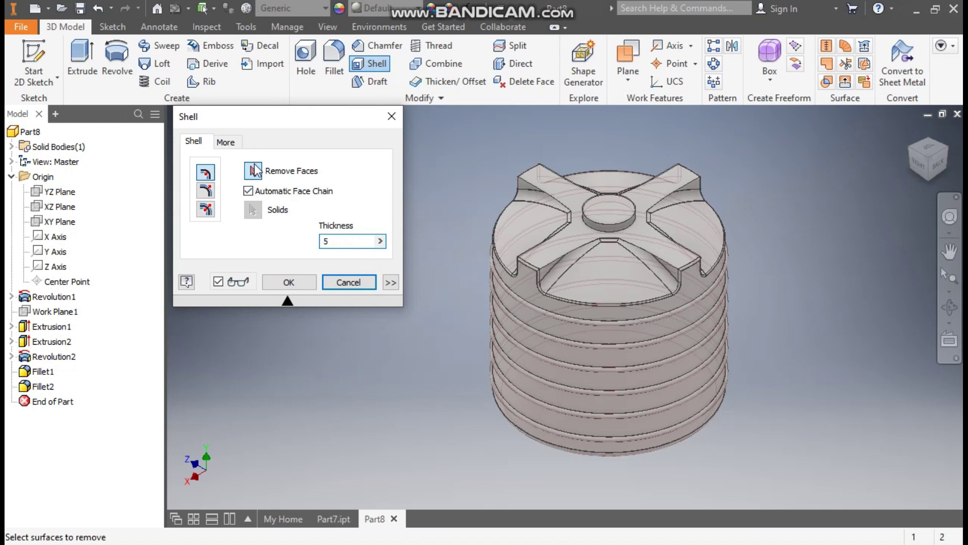
{"action": "left_click", "coordinate": [610, 211]}
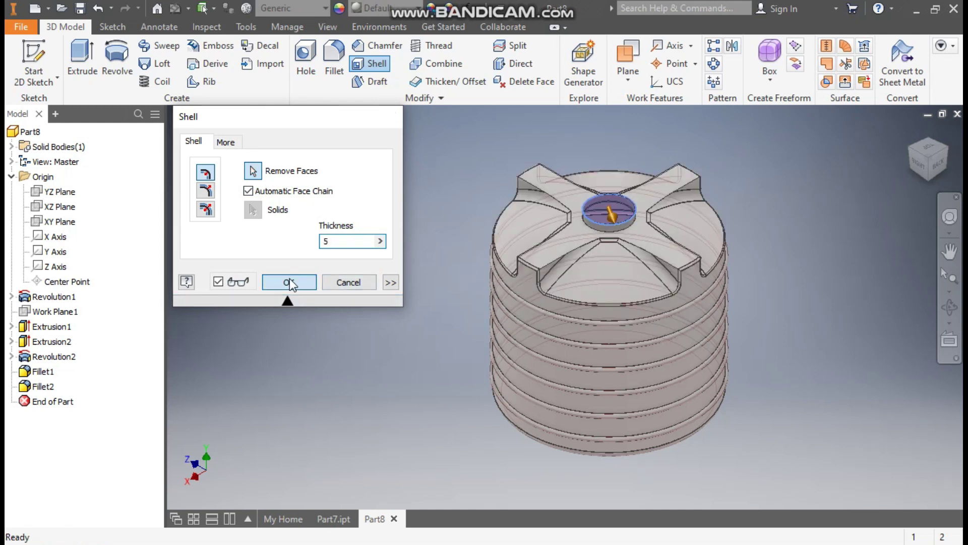
{"action": "left_click", "coordinate": [288, 280]}
{"action": "scroll", "coordinate": [637, 202], "scroll_direction": "down", "scroll_amount": 6}
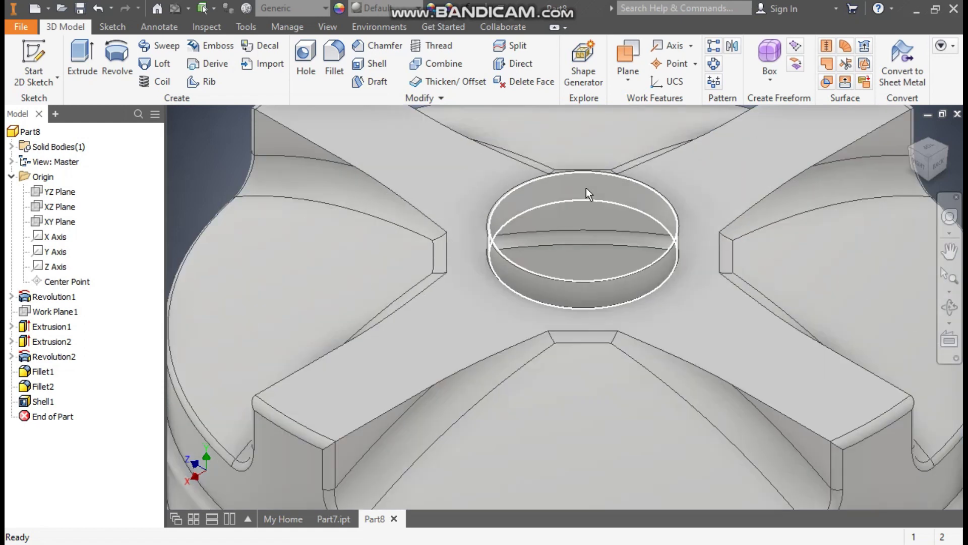
{"action": "scroll", "coordinate": [579, 263], "scroll_direction": "up", "scroll_amount": 6}
{"action": "middle_click_drag", "start_coordinate": [594, 273], "coordinate": [616, 211]}
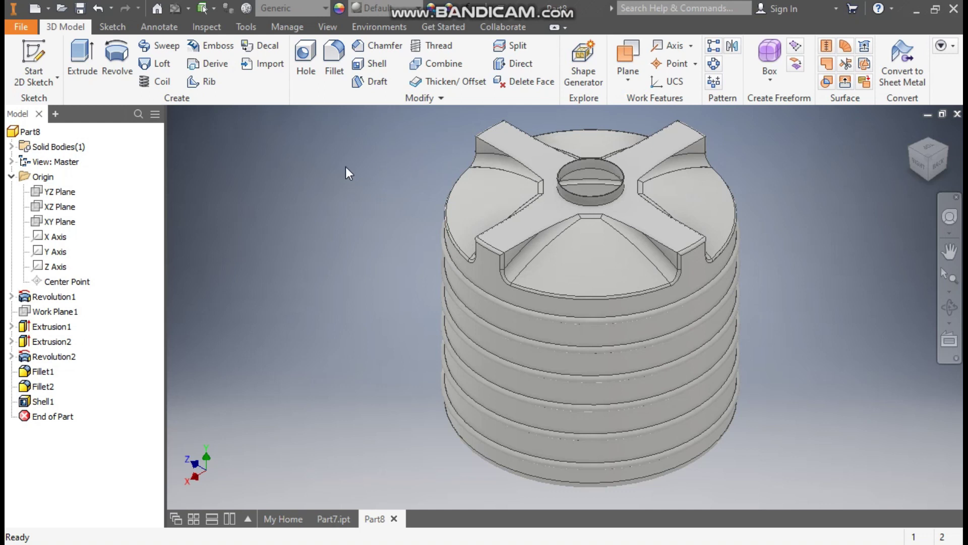
Preview a quarter section view cut on the XY plane and examine the tank's hollow interior, wall and ribs.
{"action": "left_click", "coordinate": [328, 28]}
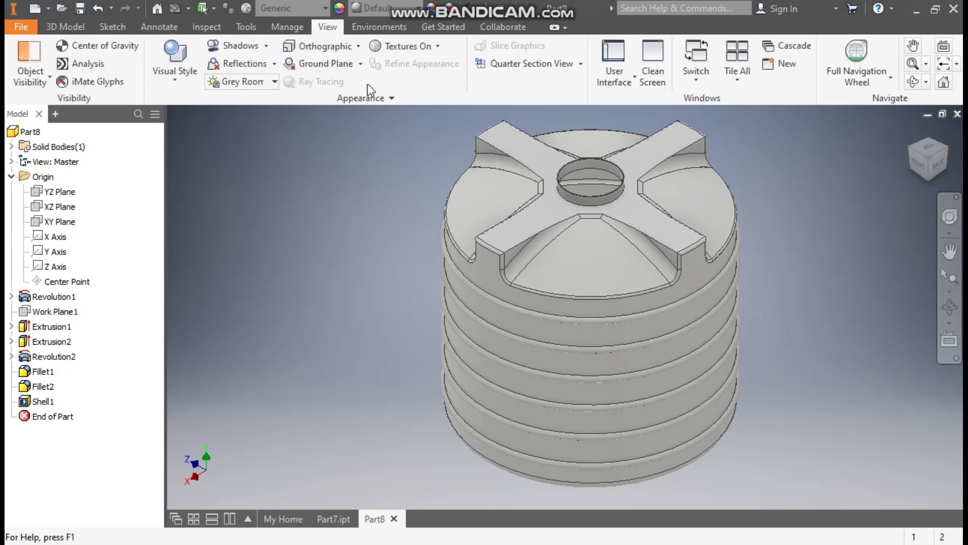
{"action": "left_click", "coordinate": [553, 66]}
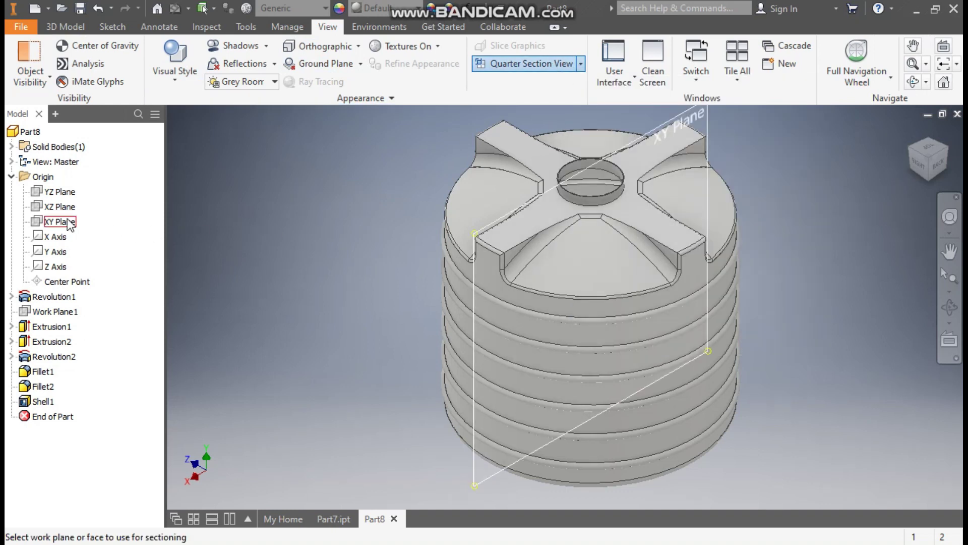
{"action": "left_click", "coordinate": [64, 223]}
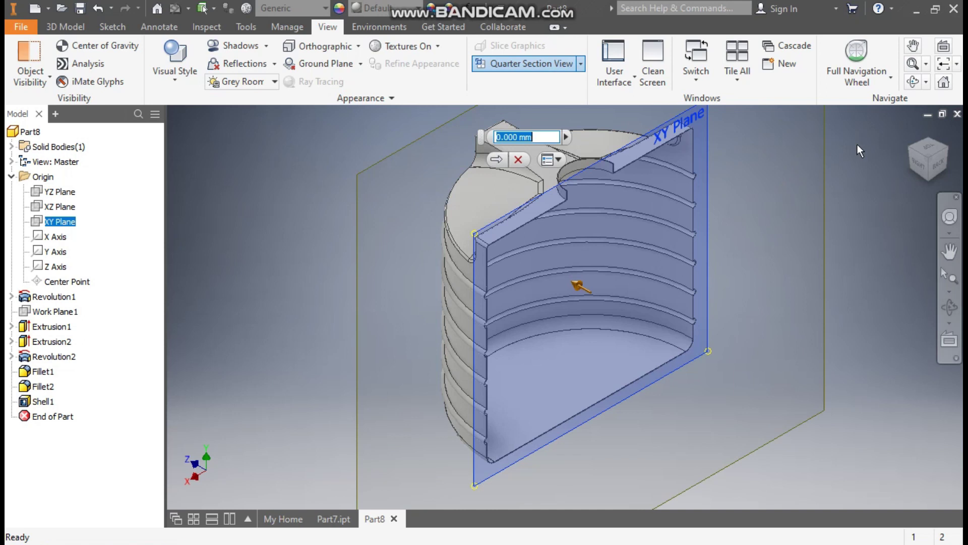
{"action": "left_click", "coordinate": [940, 166]}
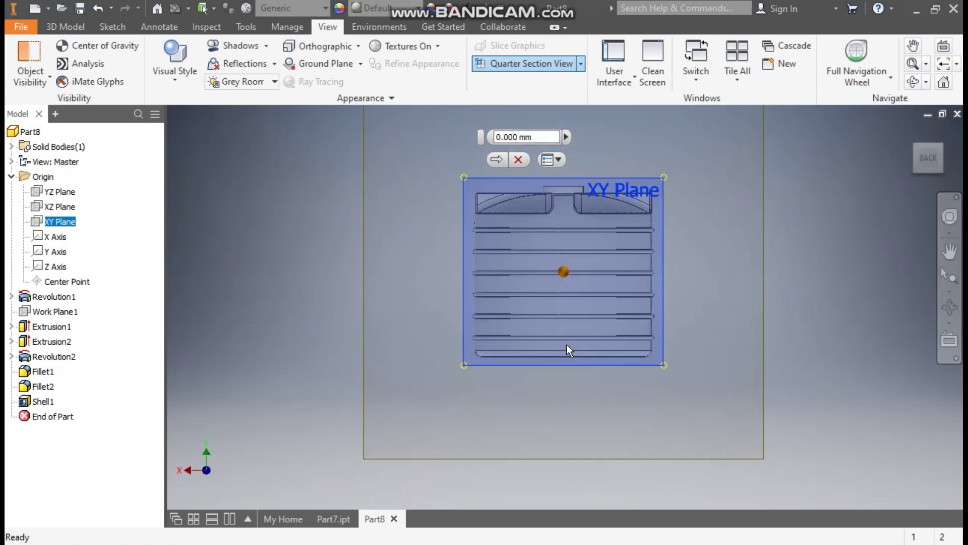
{"action": "scroll", "coordinate": [567, 344], "scroll_direction": "down", "scroll_amount": 5}
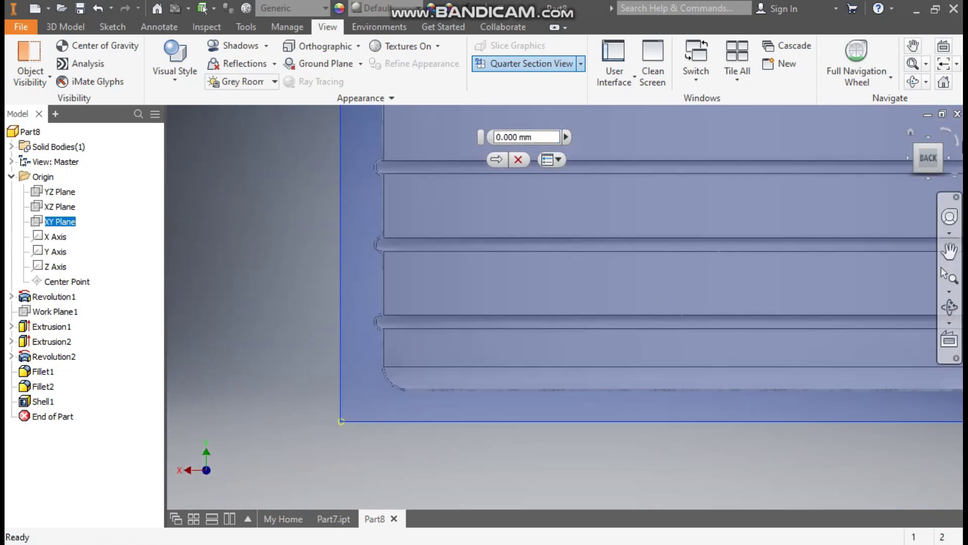
{"action": "left_click", "coordinate": [914, 172]}
{"action": "scroll", "coordinate": [541, 334], "scroll_direction": "down", "scroll_amount": 5}
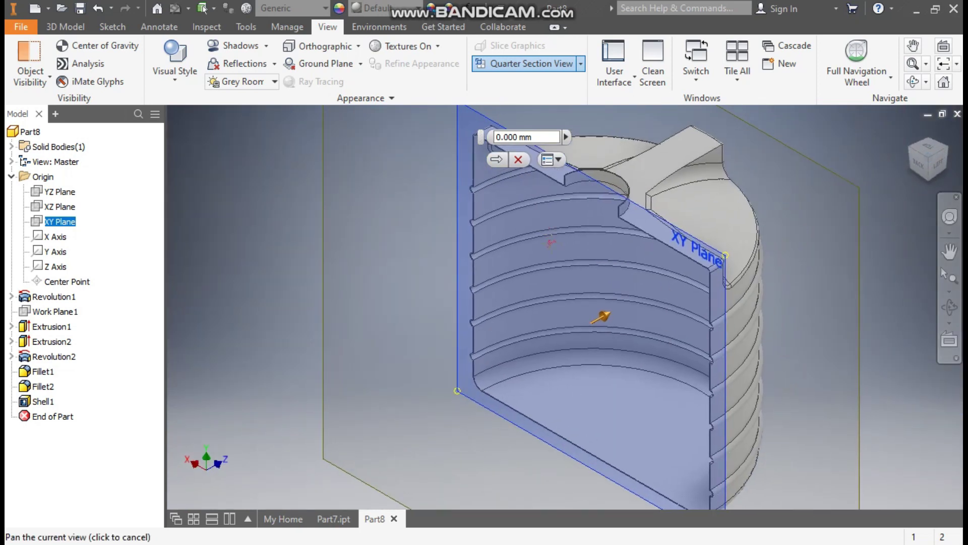
{"action": "scroll", "coordinate": [527, 207], "scroll_direction": "down", "scroll_amount": 3}
{"action": "scroll", "coordinate": [474, 175], "scroll_direction": "up", "scroll_amount": 2}
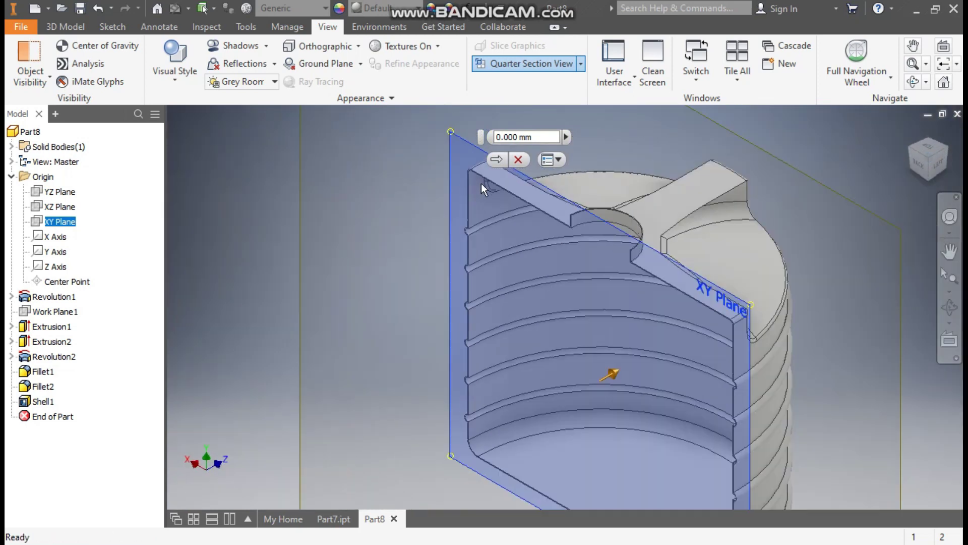
Cancel the section cut and restore the full, unsectioned view of the tank.
{"action": "left_click", "coordinate": [519, 159]}
{"action": "left_click", "coordinate": [580, 63]}
{"action": "left_click", "coordinate": [553, 175]}
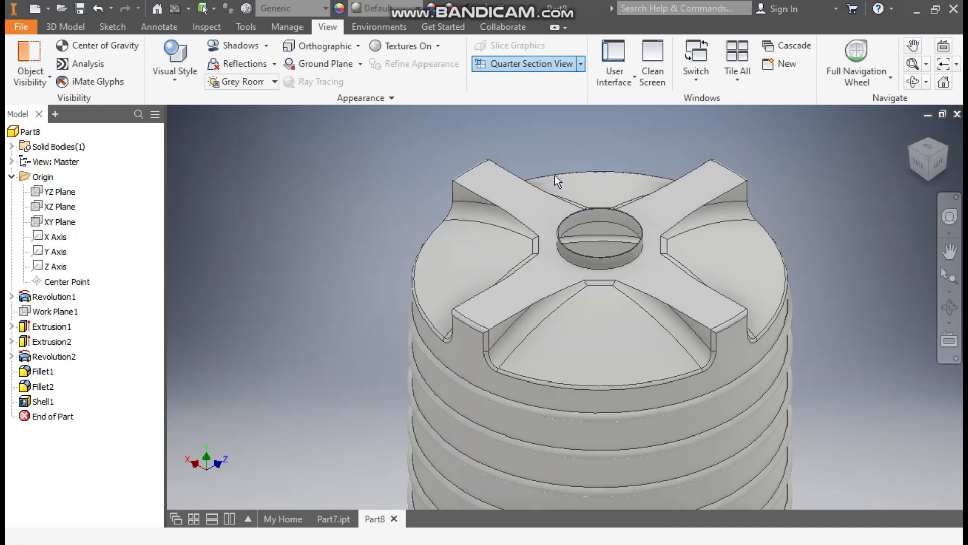
{"action": "scroll", "coordinate": [762, 196], "scroll_direction": "down", "scroll_amount": 4}
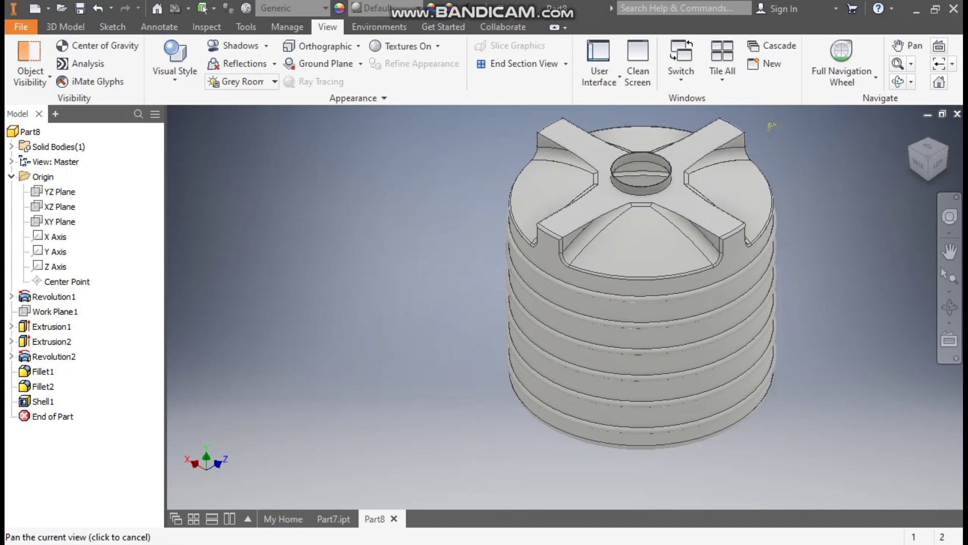
Check the lettering on the finished tank in Part7.ipt and return to Part8.
{"action": "left_click", "coordinate": [329, 519]}
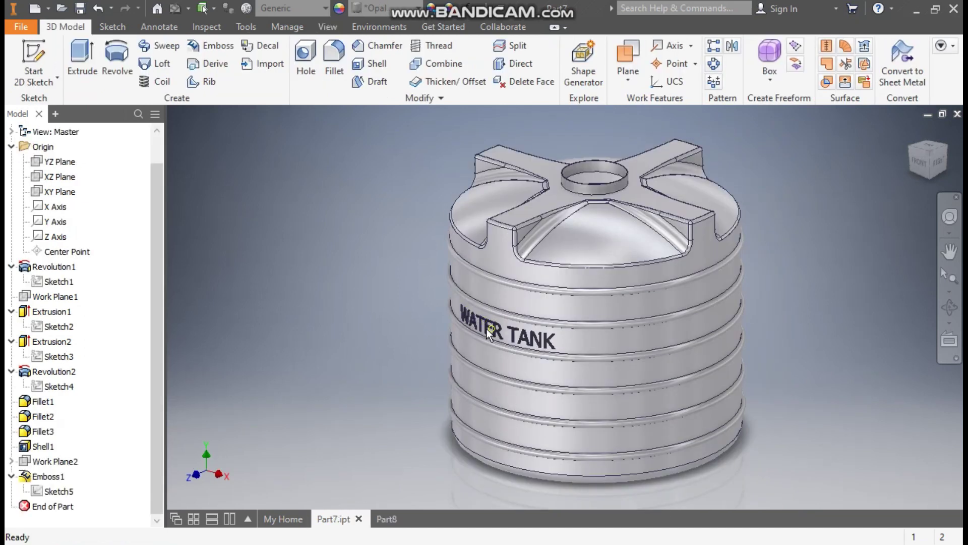
{"action": "left_click", "coordinate": [392, 519]}
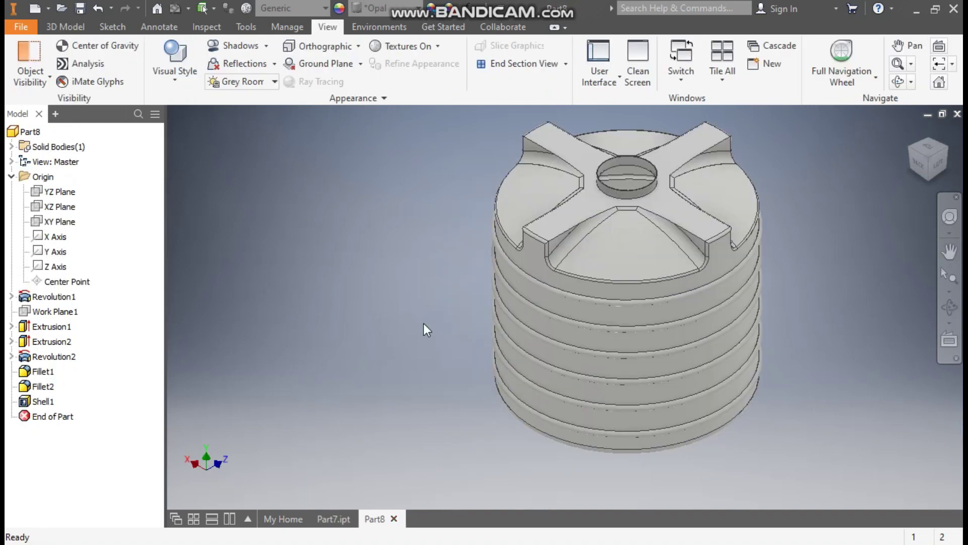
Create a work plane offset from the XY plane toward the tank's front and start a sketch on it.
{"action": "left_click", "coordinate": [68, 29]}
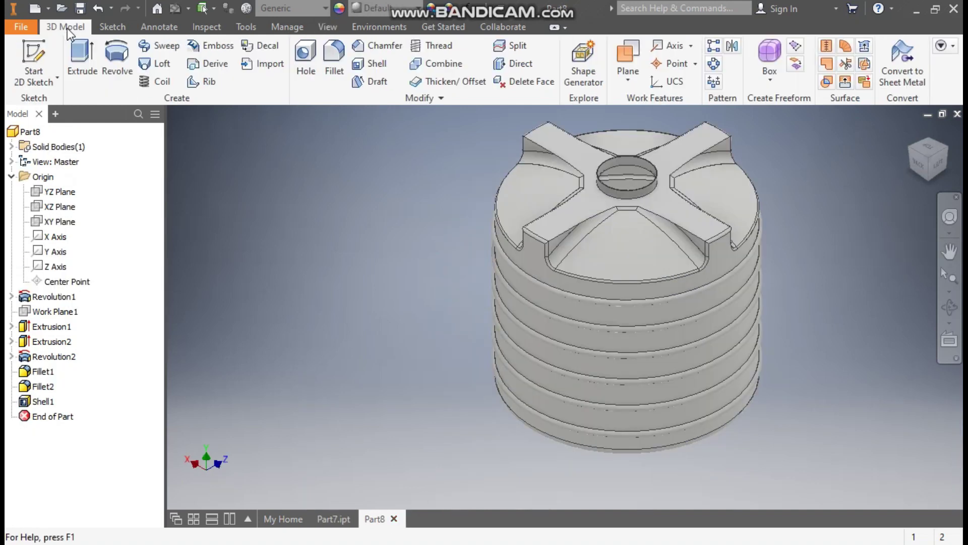
{"action": "left_click", "coordinate": [906, 149]}
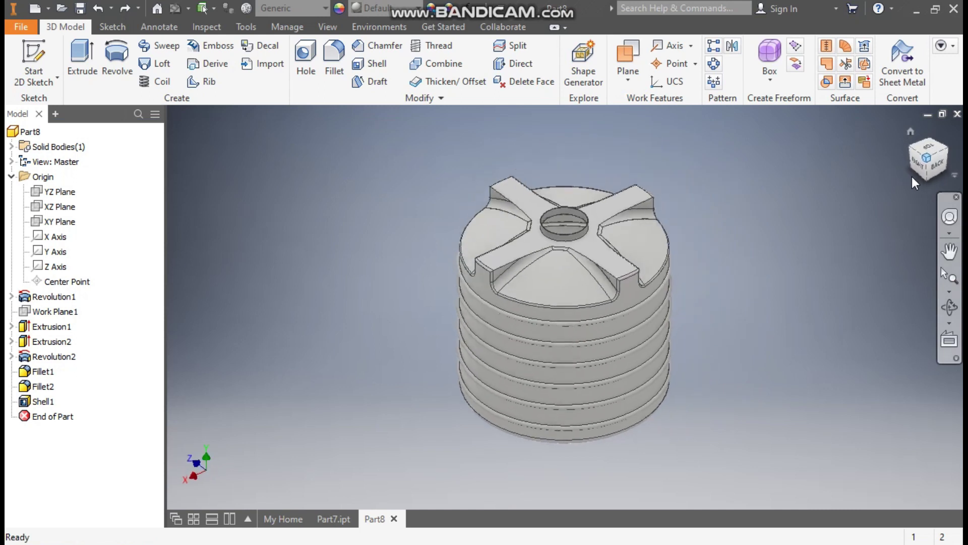
{"action": "left_click", "coordinate": [909, 150]}
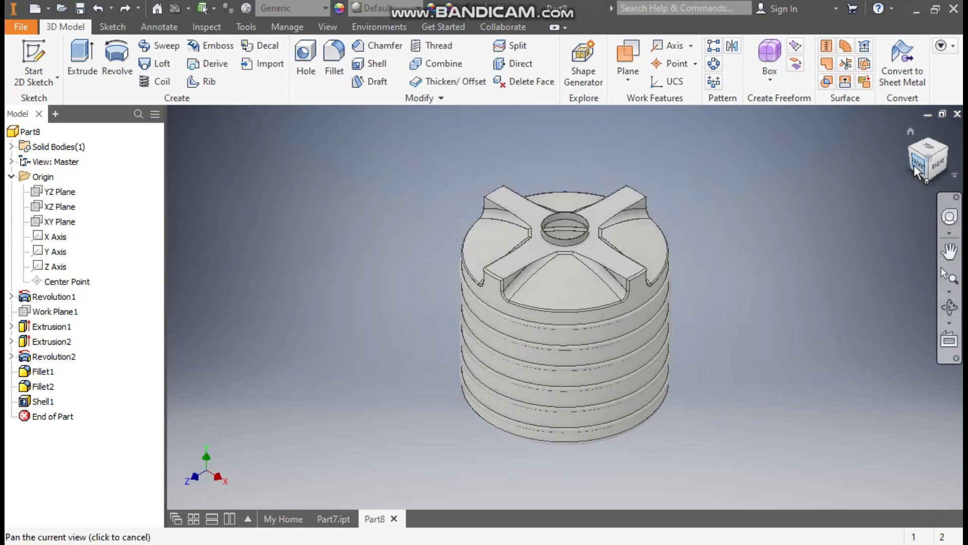
{"action": "scroll", "coordinate": [411, 243], "scroll_direction": "down", "scroll_amount": 3}
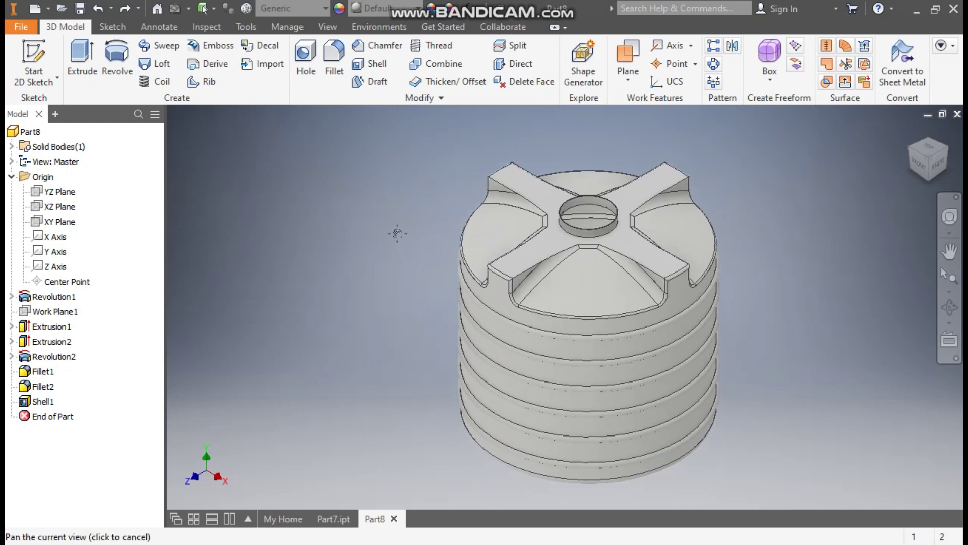
{"action": "left_click", "coordinate": [628, 55]}
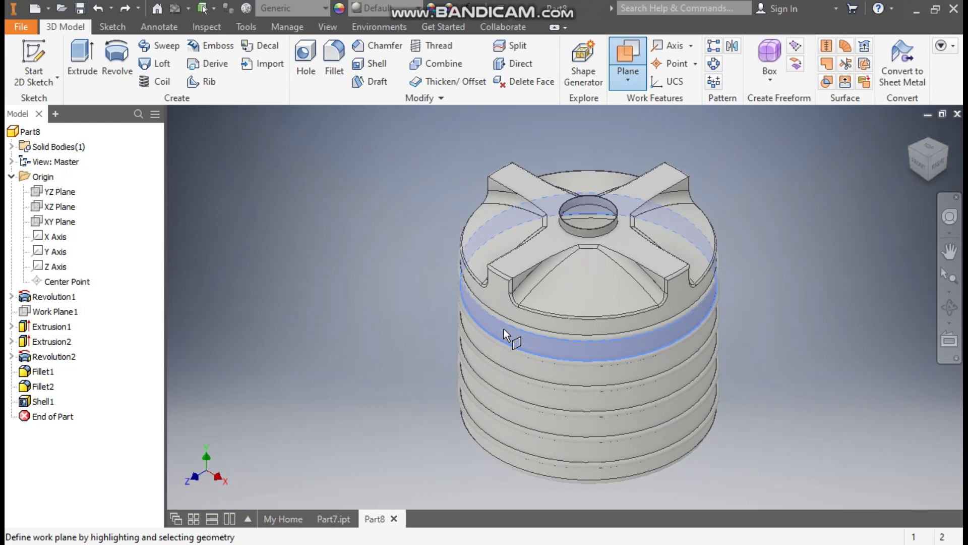
{"action": "left_click", "coordinate": [62, 226]}
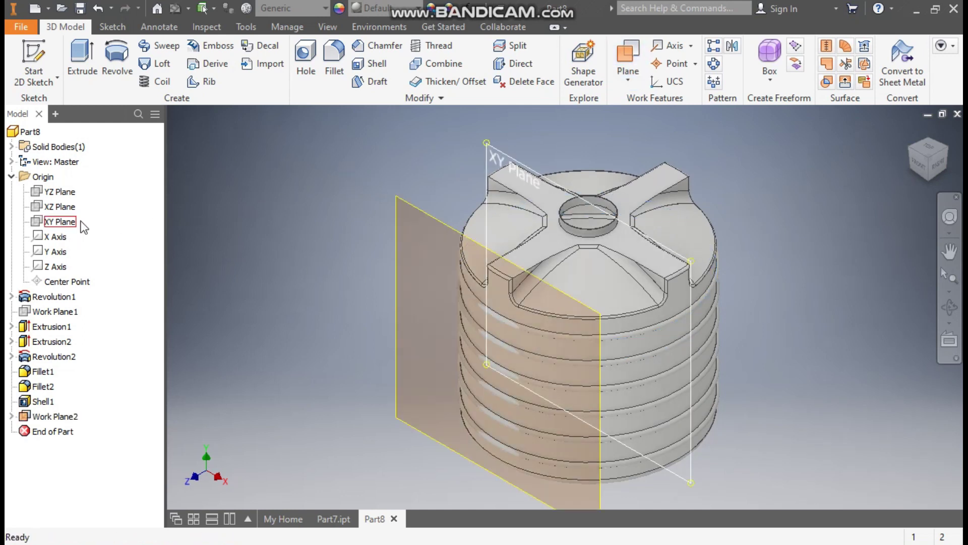
{"action": "left_click", "coordinate": [425, 210]}
{"action": "left_click", "coordinate": [444, 199]}
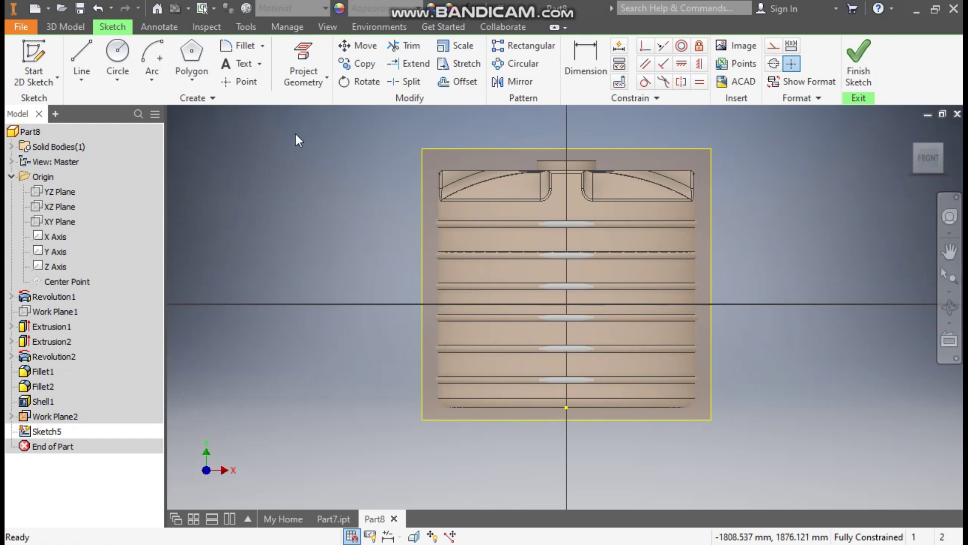
Place a sketch text between the second and third ribs from the top, with a text height of 75 mm.
{"action": "left_click", "coordinate": [242, 64]}
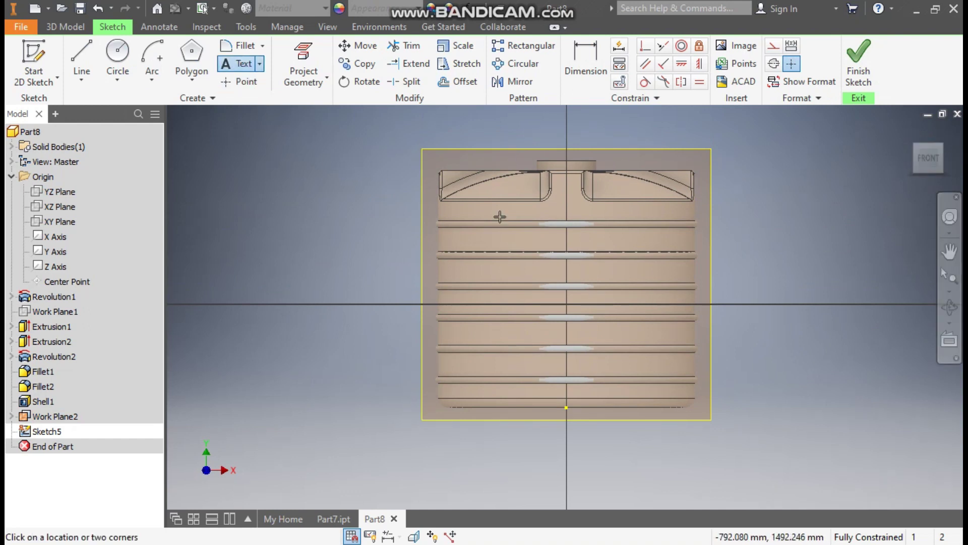
{"action": "left_click", "coordinate": [545, 266]}
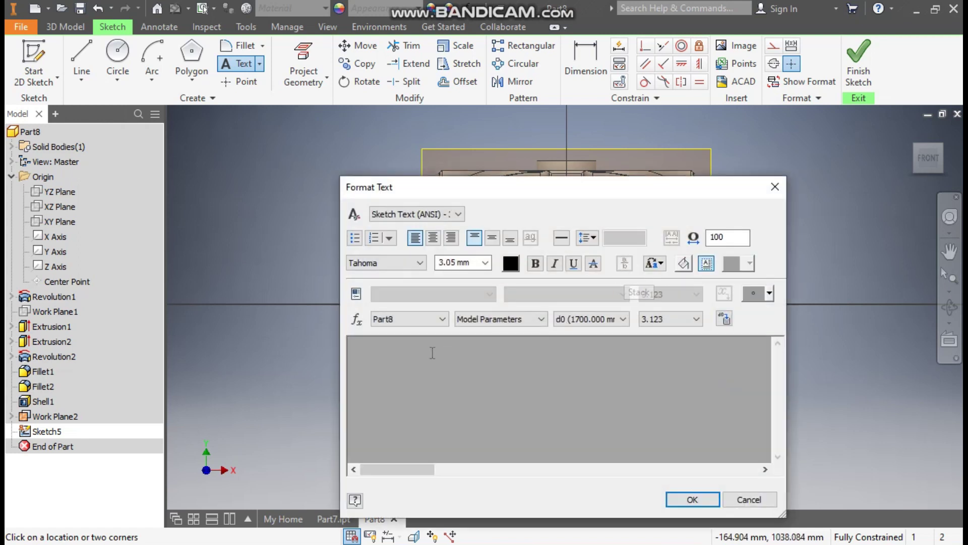
{"action": "key", "text": "Tab"}
{"action": "type", "text": "75"}
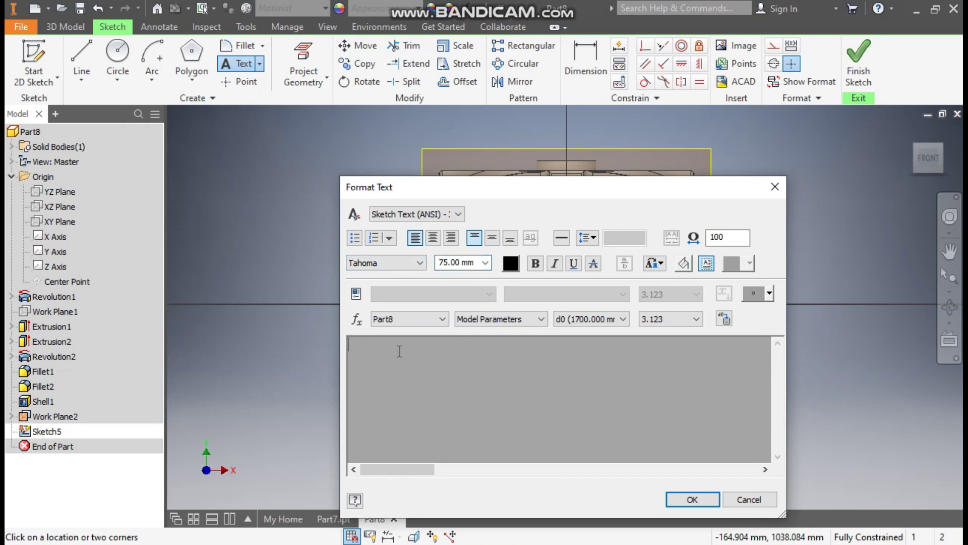
{"action": "type", "text": "Wa"}
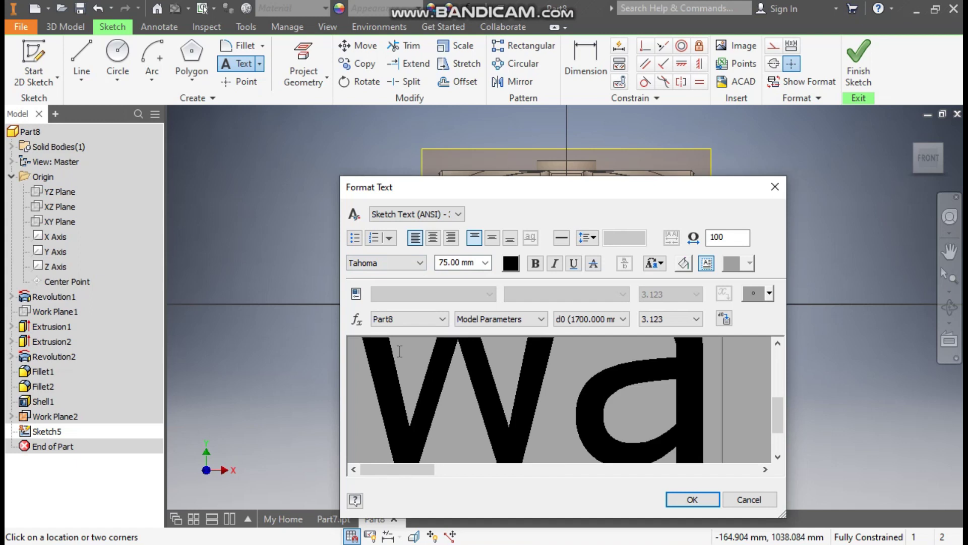
{"action": "type", "text": "ter"}
{"action": "key", "text": "BackSpace"}
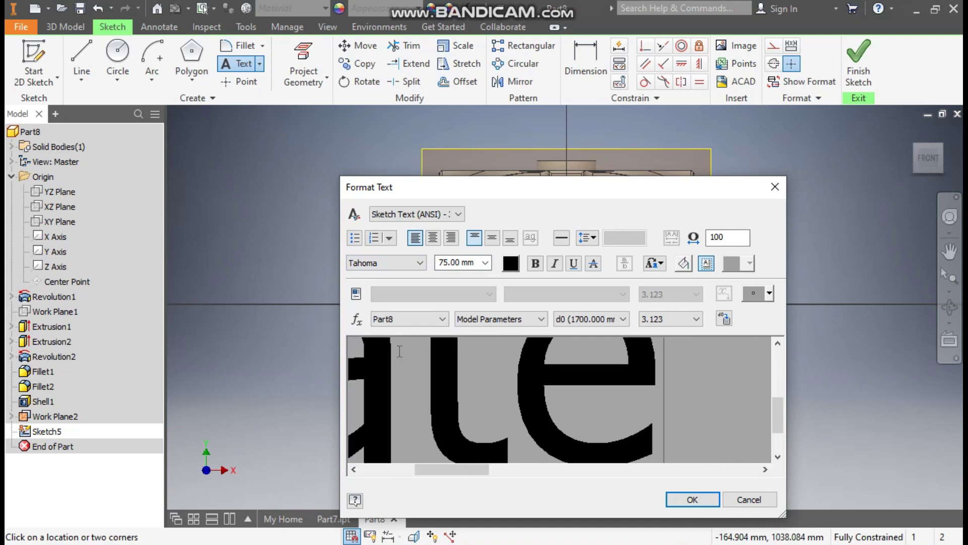
{"action": "key", "text": "BackSpace"}
{"action": "key", "text": "BackSpace"}
{"action": "key", "text": "BackSpace"}
{"action": "key", "text": "BackSpace"}
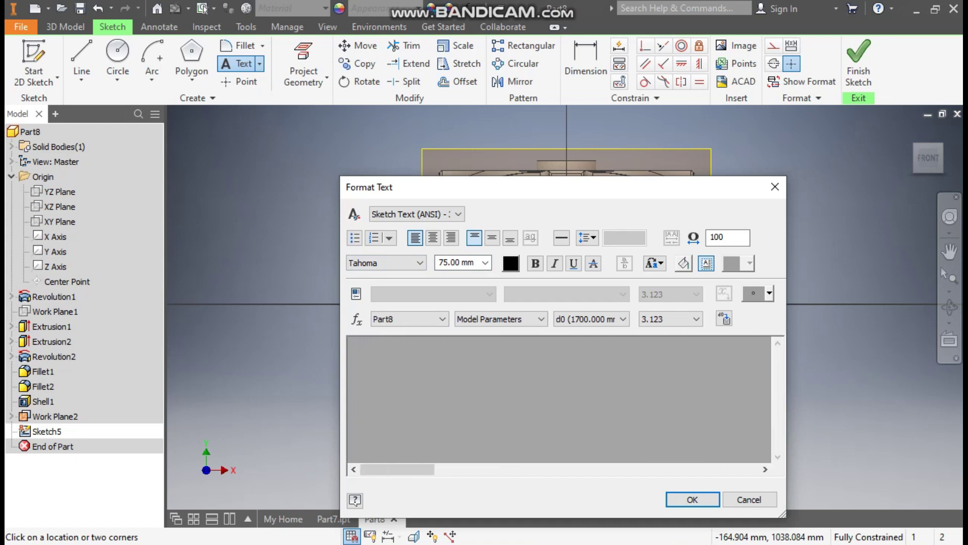
Enter "WATER TANK" in capitals as the sketch text and accept it.
{"action": "type", "text": "WATER"}
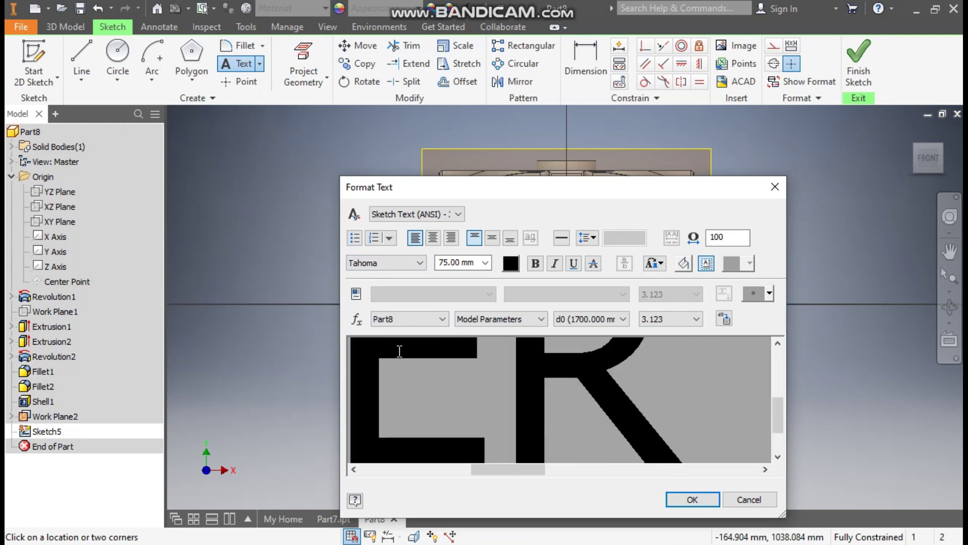
{"action": "type", "text": " TANK"}
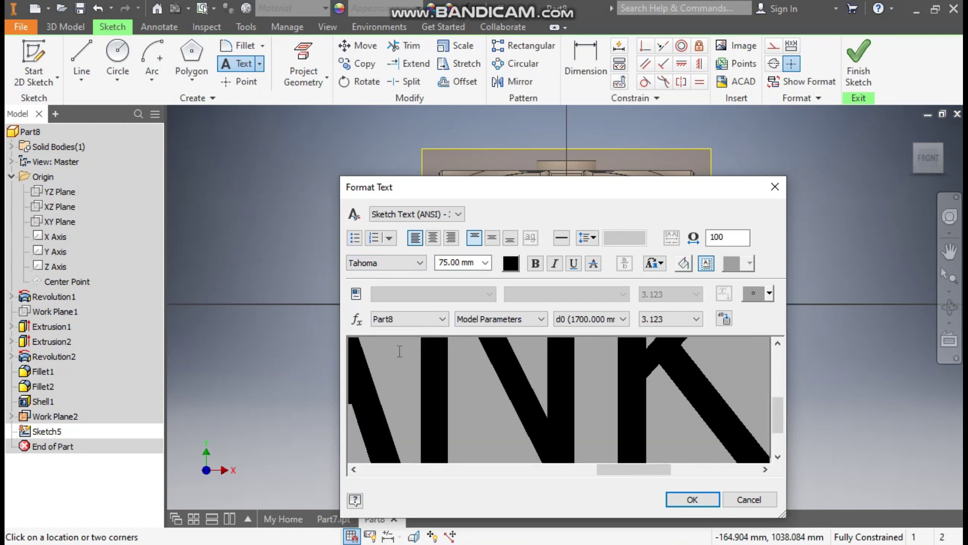
{"action": "left_click", "coordinate": [695, 498]}
{"action": "scroll", "coordinate": [595, 287], "scroll_direction": "up", "scroll_amount": 2}
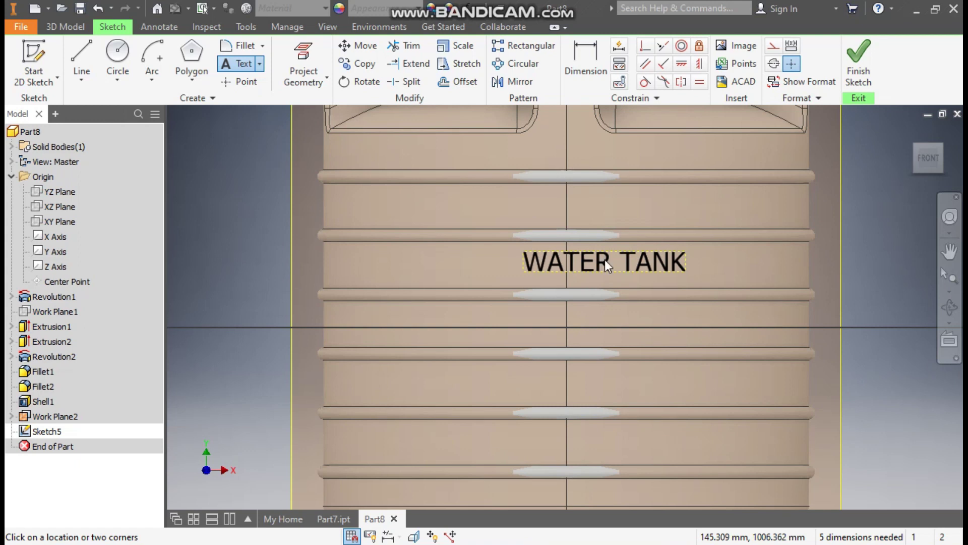
Compare the lettering with the finished tank in Part7.ipt, return to Part8 and set the sketch text height to 100 mm.
{"action": "left_click", "coordinate": [334, 518]}
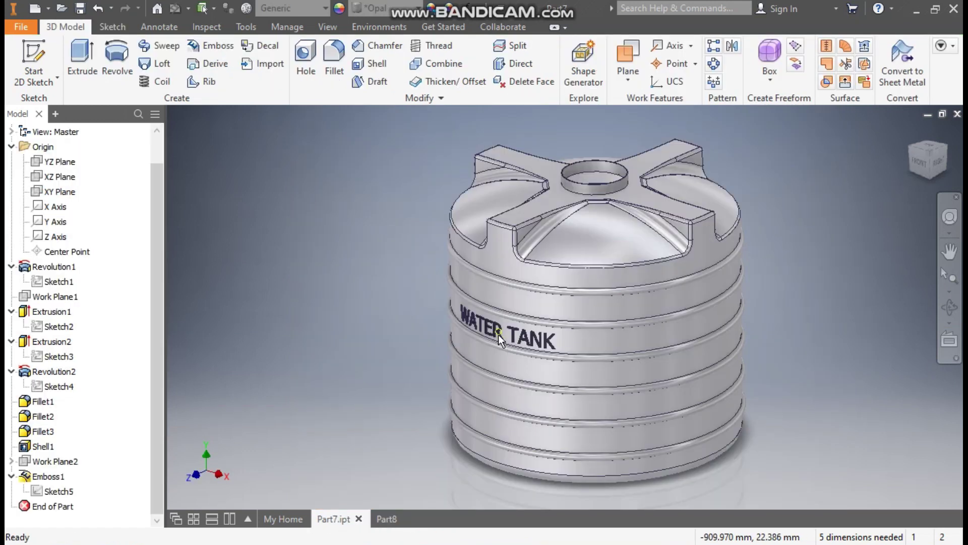
{"action": "left_click", "coordinate": [395, 518]}
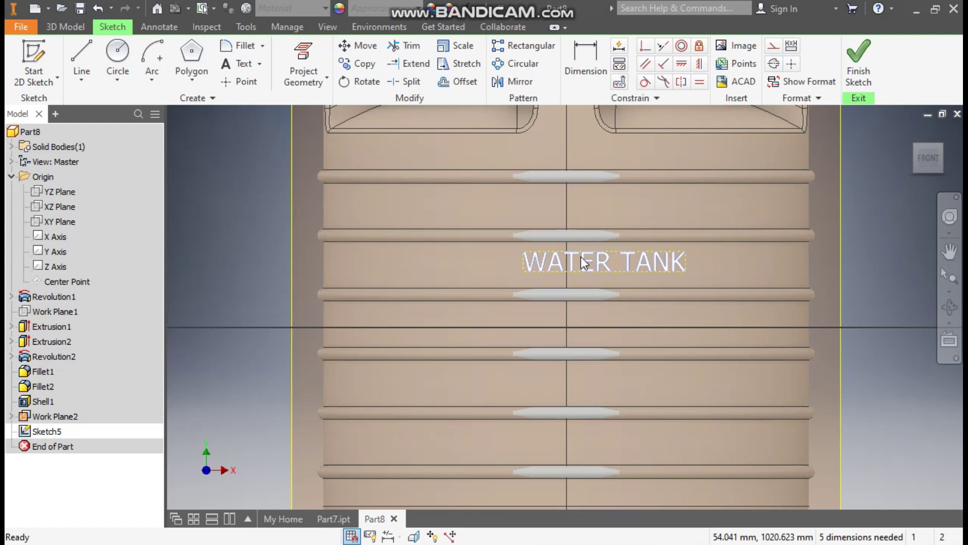
{"action": "double_click", "coordinate": [580, 257]}
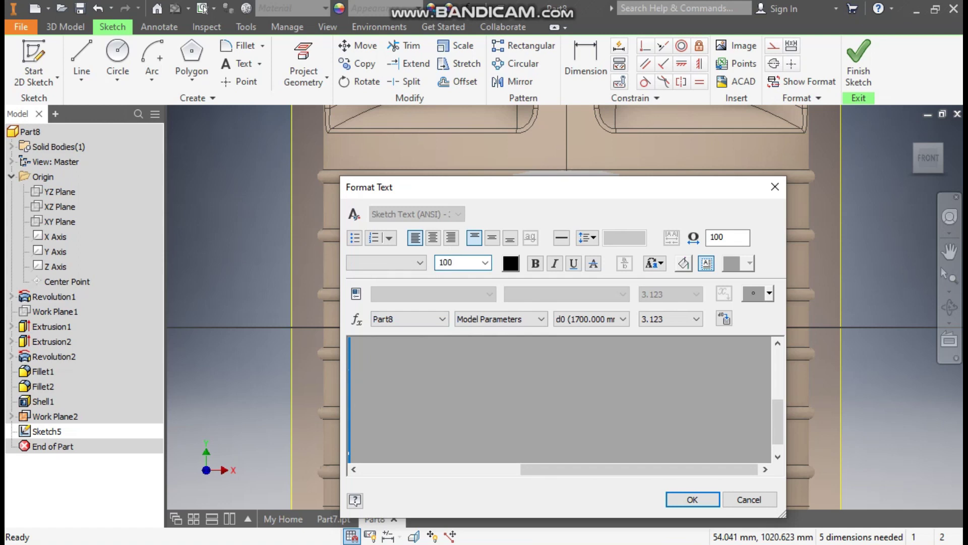
{"action": "key", "text": "Escape"}
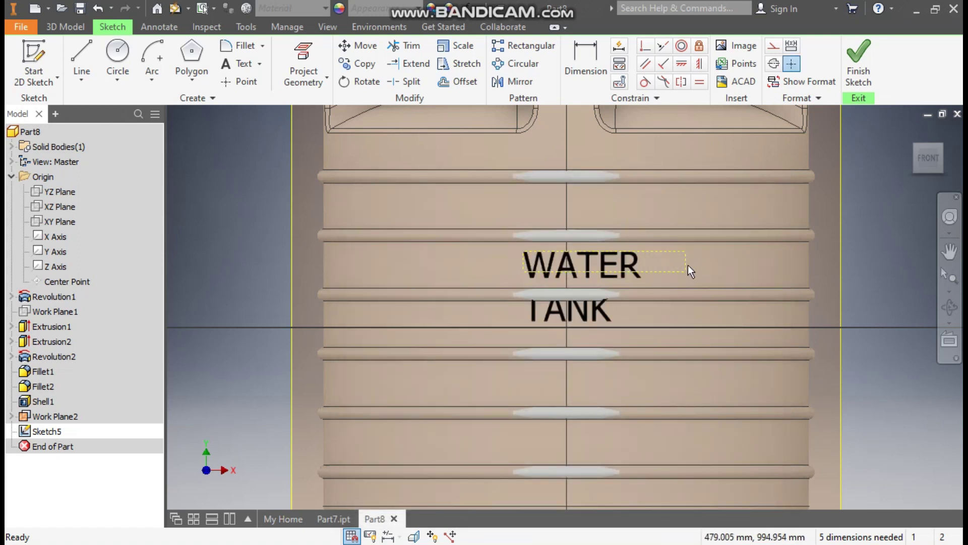
Widen the text box on both sides so WATER TANK fits on one line roughly centred on the tank, and finish the sketch.
{"action": "left_click_drag", "start_coordinate": [686, 262], "coordinate": [845, 262]}
{"action": "left_click_drag", "start_coordinate": [758, 274], "coordinate": [743, 253]}
{"action": "left_click_drag", "start_coordinate": [720, 260], "coordinate": [459, 253]}
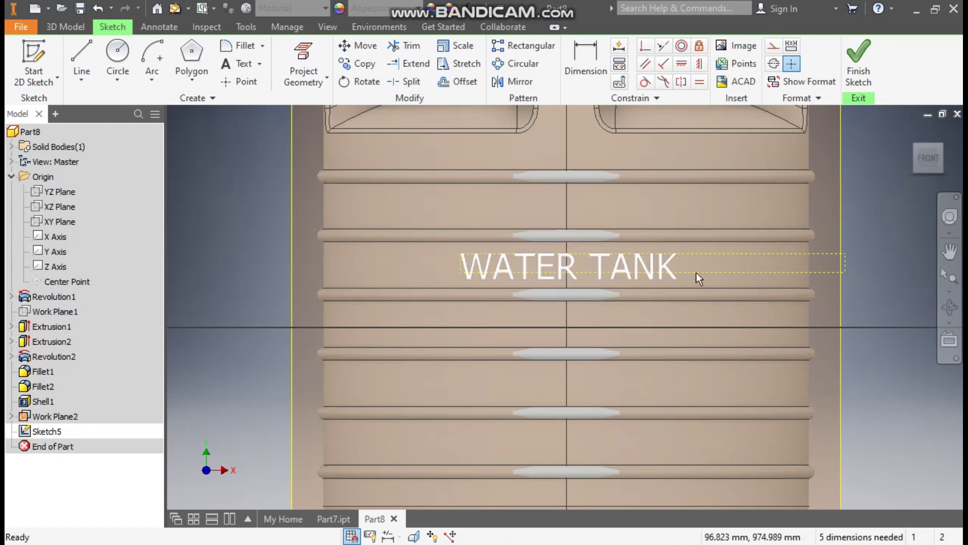
{"action": "left_click", "coordinate": [858, 60]}
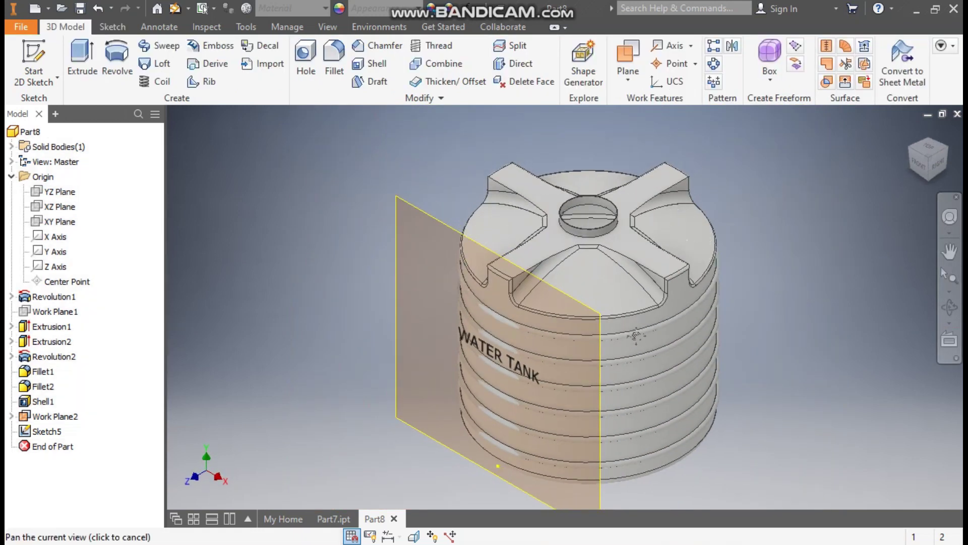
Emboss the WATER TANK text from the face to a depth of 5 mm, wrapped onto the tank face between the second and third ribs.
{"action": "scroll", "coordinate": [502, 318], "scroll_direction": "down", "scroll_amount": 5}
{"action": "middle_click_drag", "start_coordinate": [508, 303], "coordinate": [417, 269]}
{"action": "scroll", "coordinate": [408, 251], "scroll_direction": "up", "scroll_amount": 2}
{"action": "scroll", "coordinate": [462, 278], "scroll_direction": "down", "scroll_amount": 2}
{"action": "scroll", "coordinate": [401, 233], "scroll_direction": "up", "scroll_amount": 2}
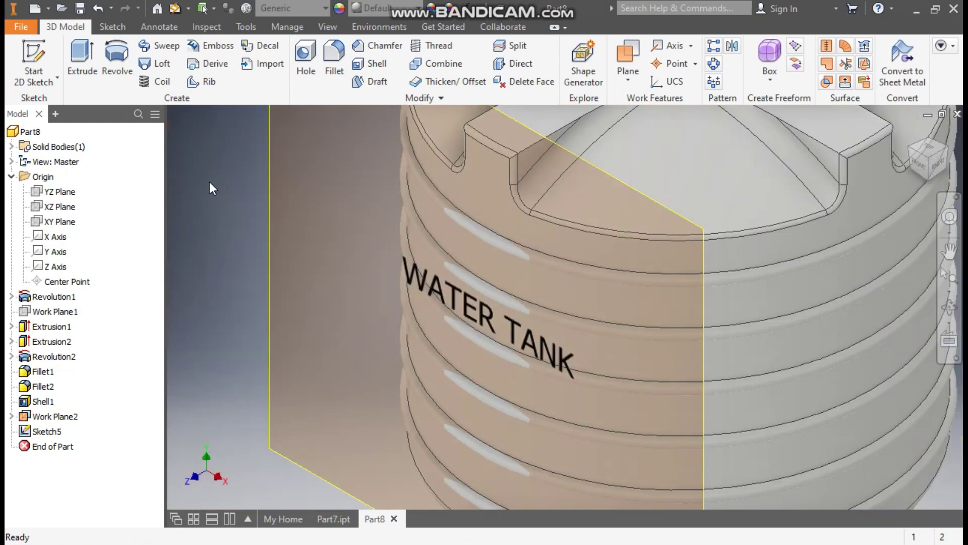
{"action": "left_click", "coordinate": [213, 46]}
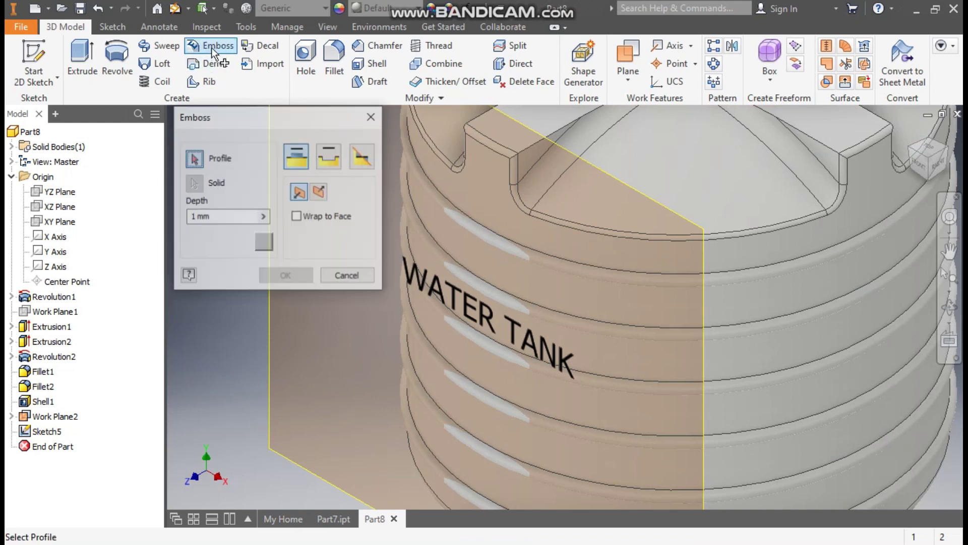
{"action": "left_click", "coordinate": [431, 282]}
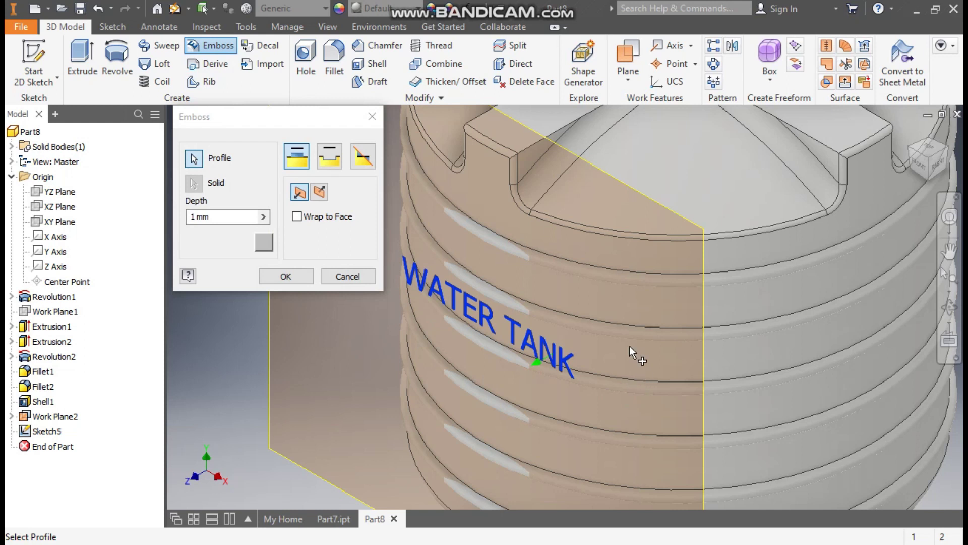
{"action": "left_click", "coordinate": [297, 217]}
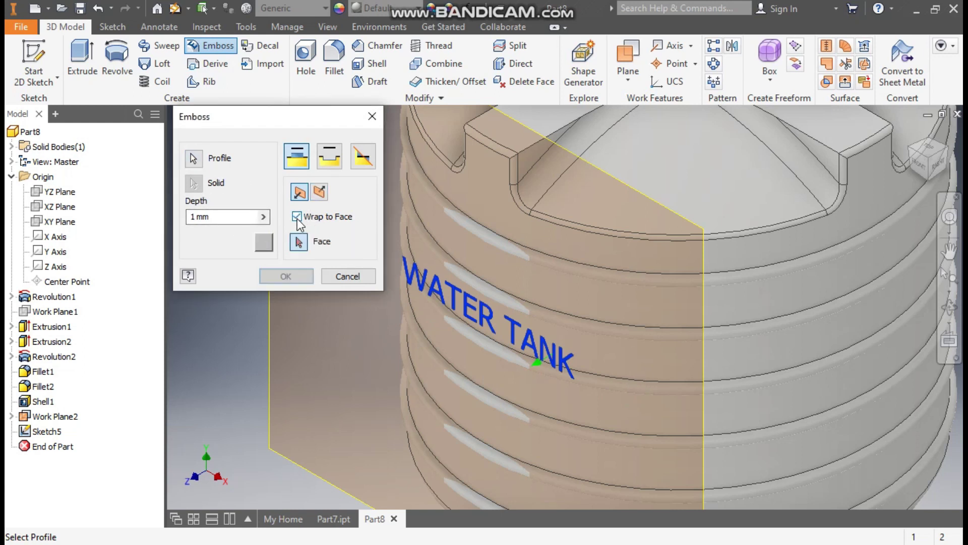
{"action": "left_click", "coordinate": [591, 356]}
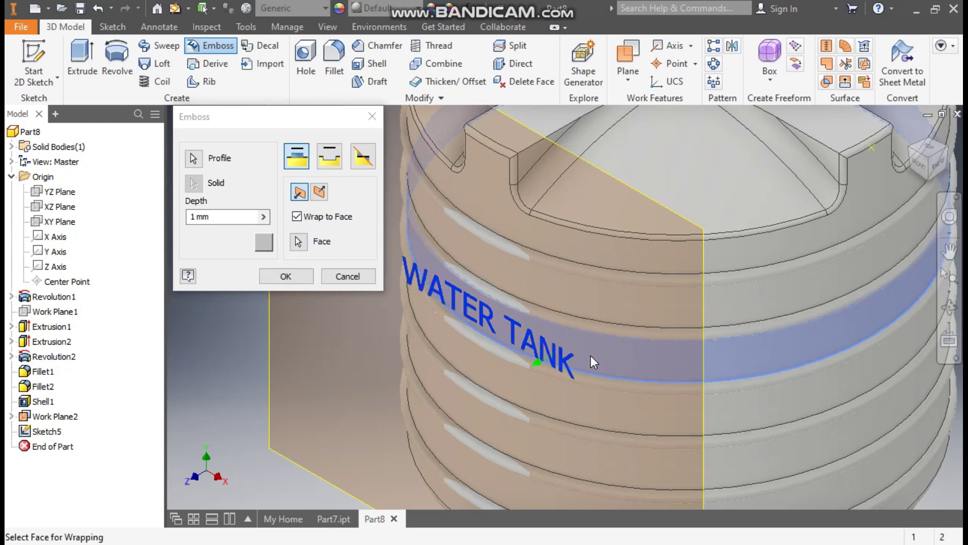
{"action": "double_click", "coordinate": [201, 216]}
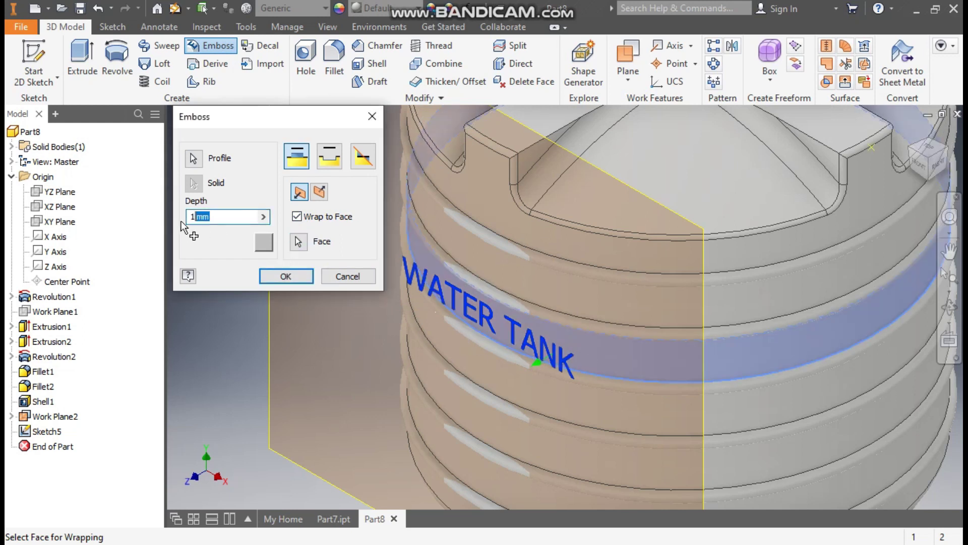
{"action": "type", "text": "5"}
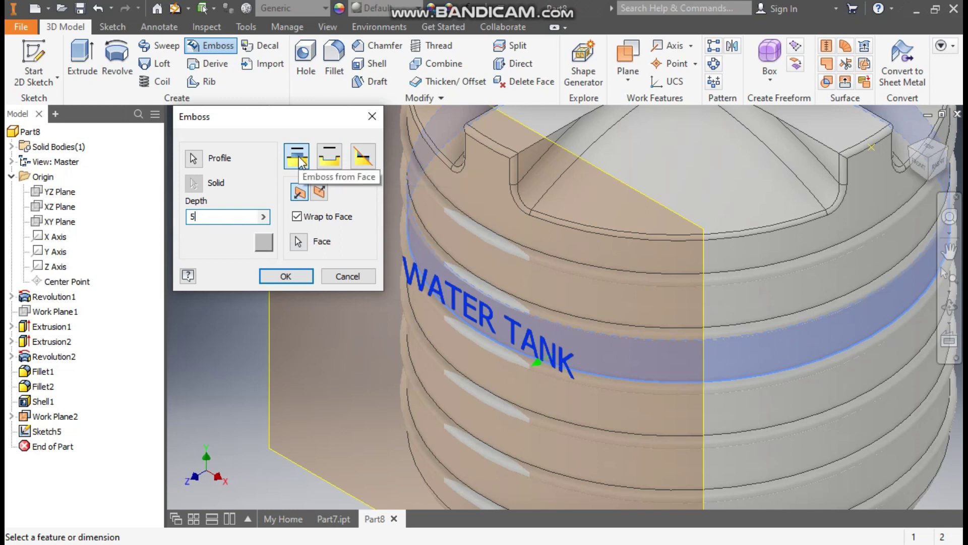
{"action": "left_click", "coordinate": [287, 277]}
Inspect the embossed lettering up close and hide Work Plane2 in front of the tank.
{"action": "scroll", "coordinate": [495, 340], "scroll_direction": "up", "scroll_amount": 5}
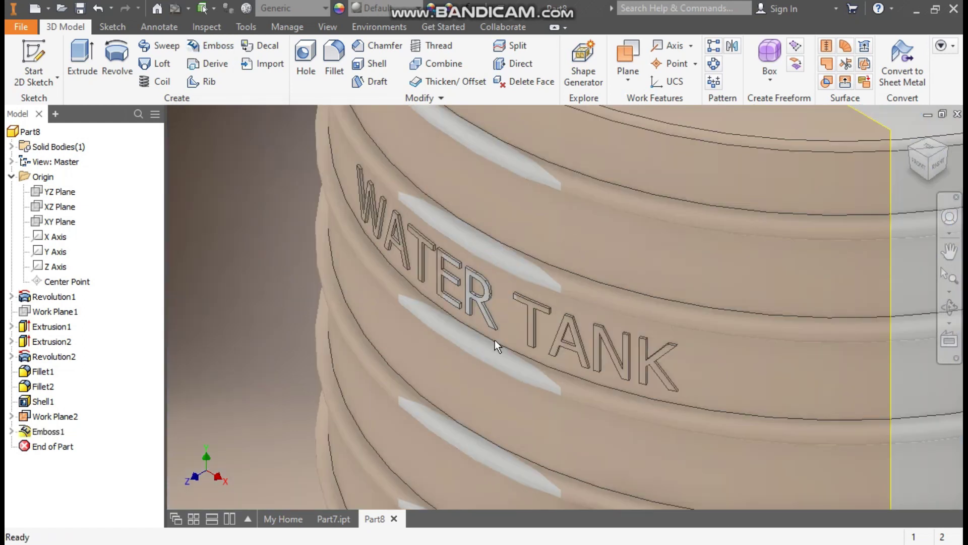
{"action": "scroll", "coordinate": [462, 281], "scroll_direction": "up", "scroll_amount": 4}
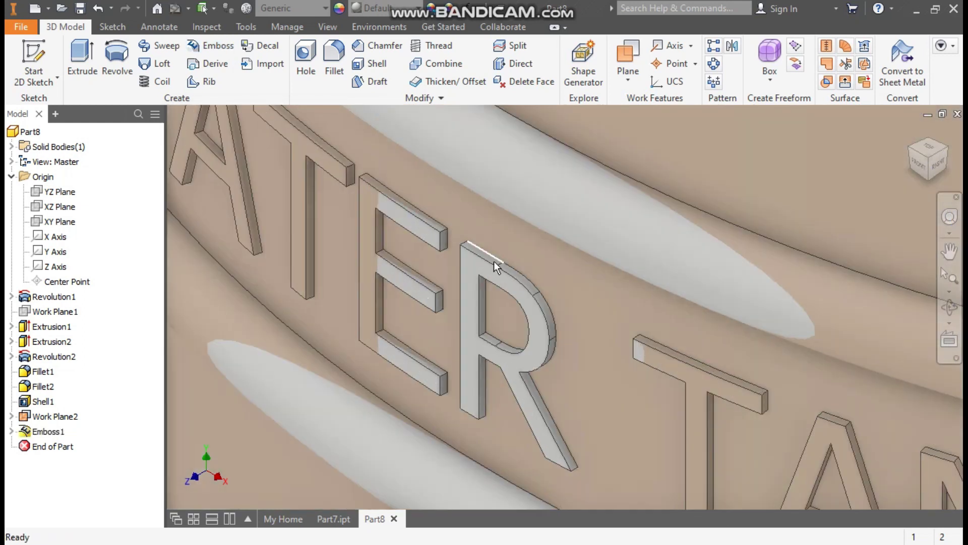
{"action": "scroll", "coordinate": [486, 285], "scroll_direction": "down", "scroll_amount": 8}
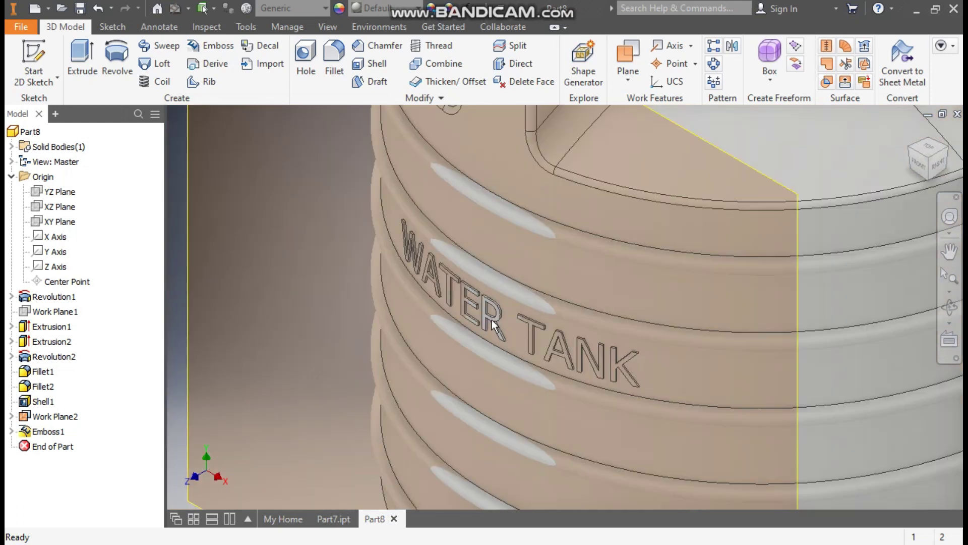
{"action": "scroll", "coordinate": [492, 326], "scroll_direction": "down", "scroll_amount": 5}
{"action": "middle_click_drag", "start_coordinate": [356, 291], "coordinate": [450, 336]}
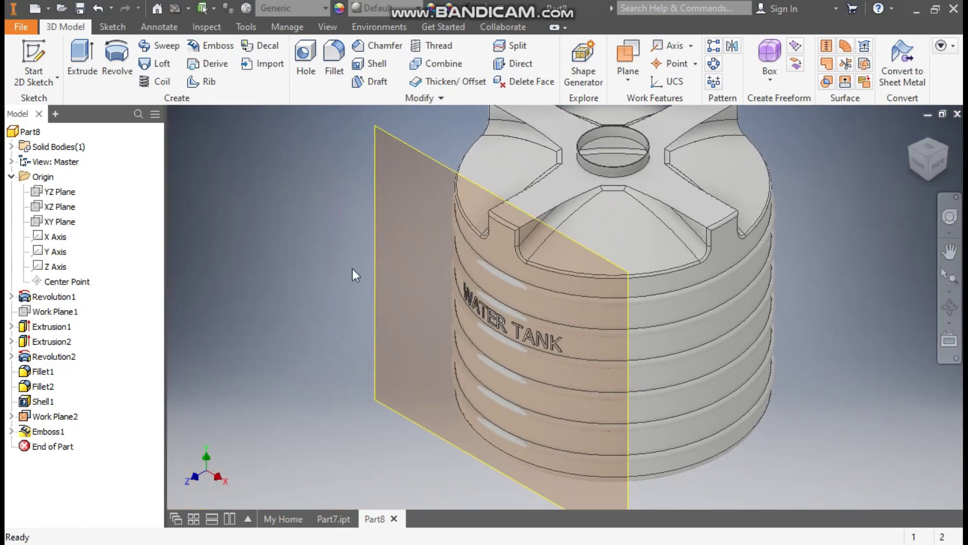
{"action": "left_click", "coordinate": [57, 418]}
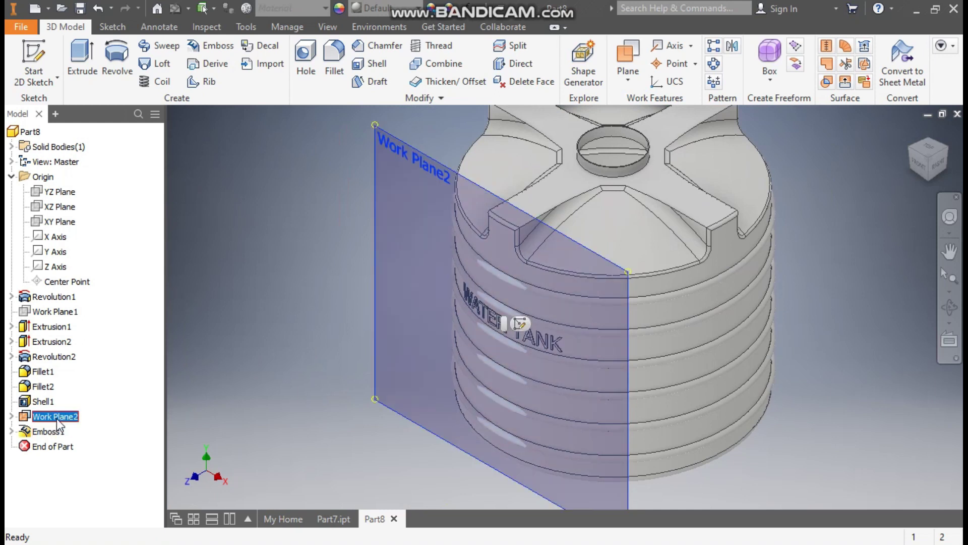
{"action": "right_click", "coordinate": [57, 420]}
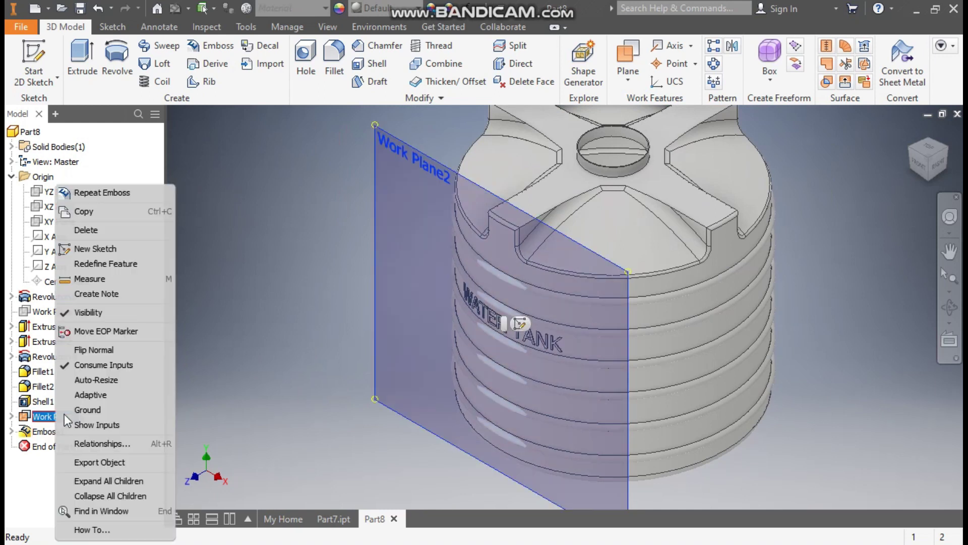
{"action": "left_click", "coordinate": [97, 312]}
Apply the Opal appearance to the whole tank.
{"action": "scroll", "coordinate": [310, 353], "scroll_direction": "down", "scroll_amount": 3}
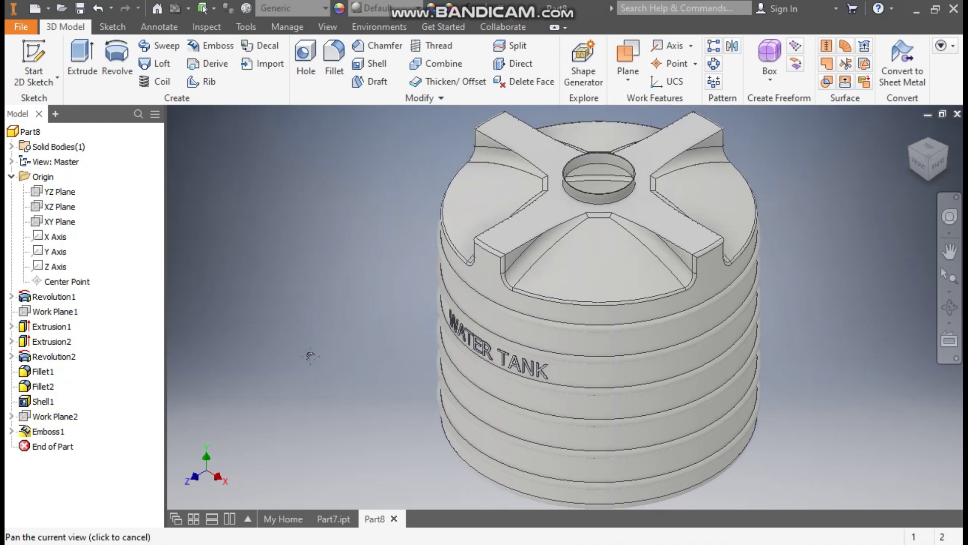
{"action": "middle_click_drag", "start_coordinate": [309, 352], "coordinate": [367, 347]}
{"action": "left_click", "coordinate": [379, 13]}
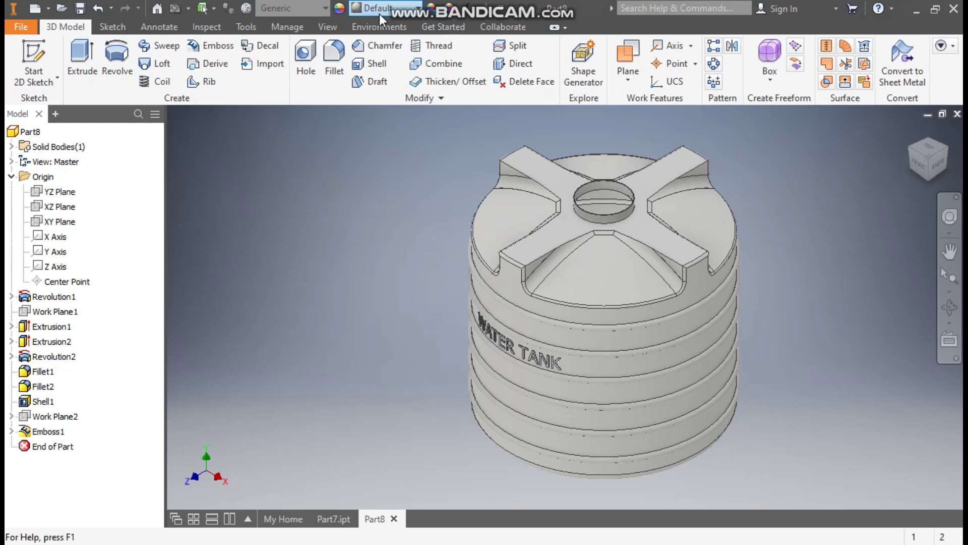
{"action": "key", "text": "o"}
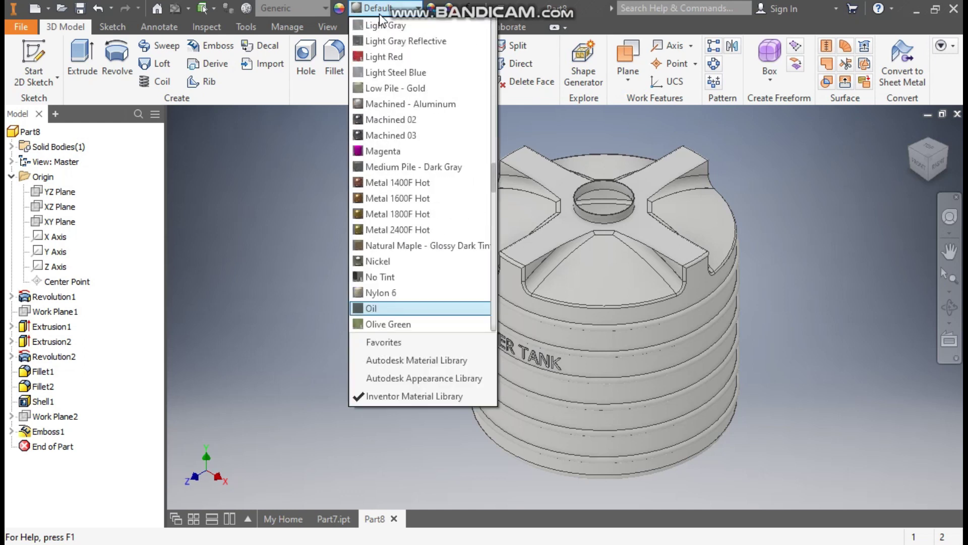
{"action": "key", "text": "Down"}
{"action": "key", "text": "Down"}
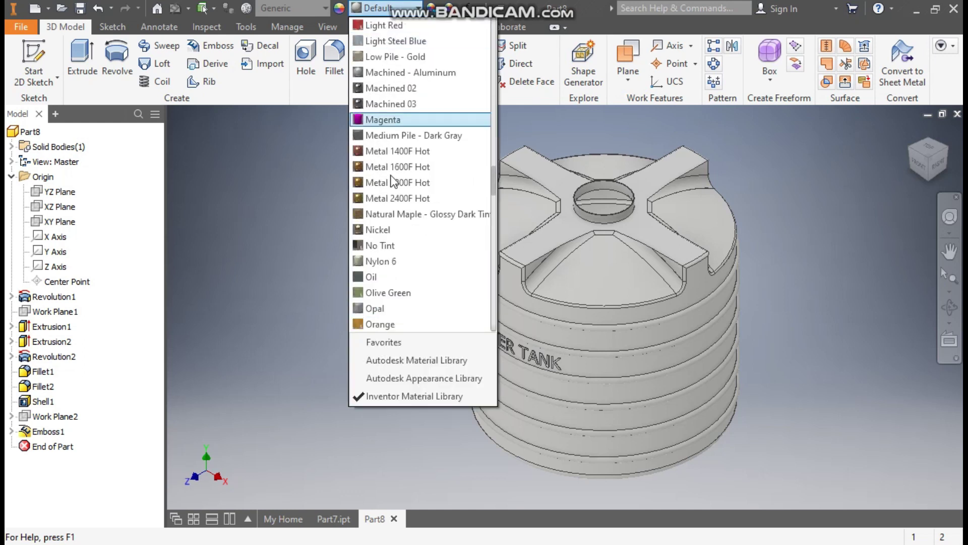
{"action": "left_click", "coordinate": [379, 308]}
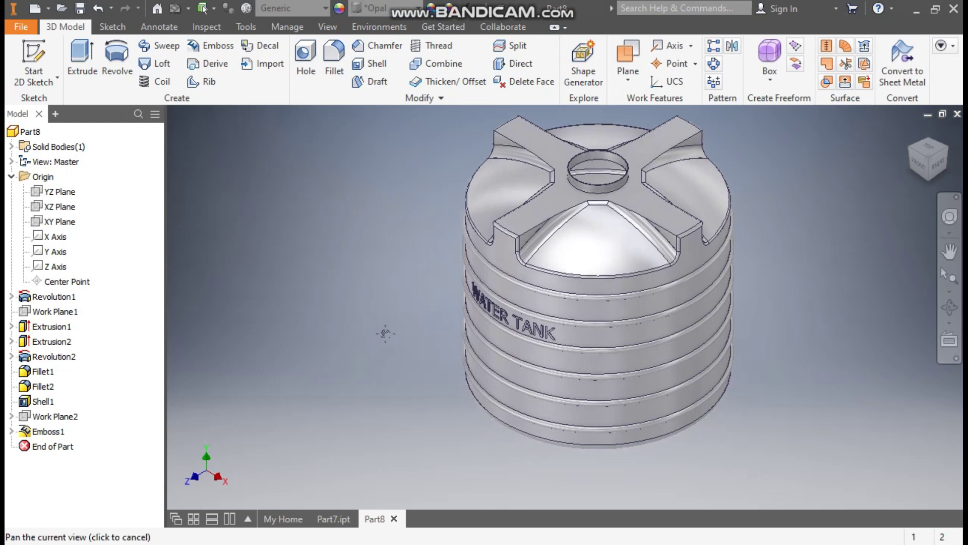
Give the embossed WATER TANK lettering the Black Cast appearance.
{"action": "scroll", "coordinate": [665, 352], "scroll_direction": "up", "scroll_amount": 5}
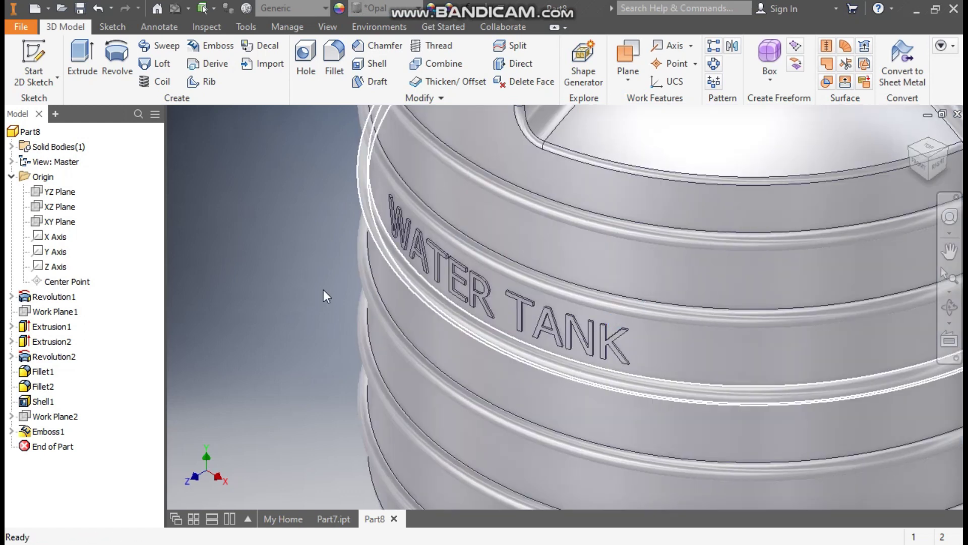
{"action": "left_click", "coordinate": [51, 432]}
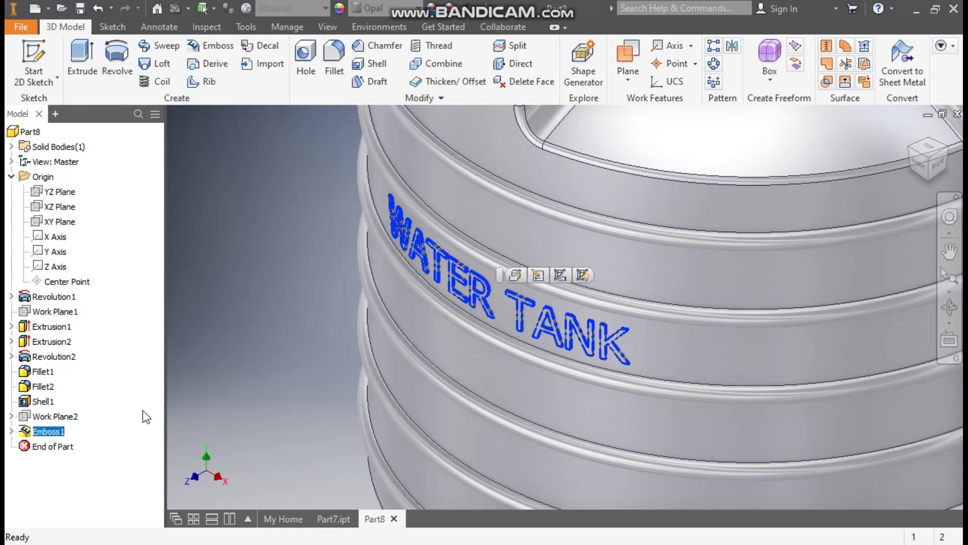
{"action": "left_click", "coordinate": [373, 8]}
{"action": "left_click_drag", "start_coordinate": [495, 210], "coordinate": [486, 53]}
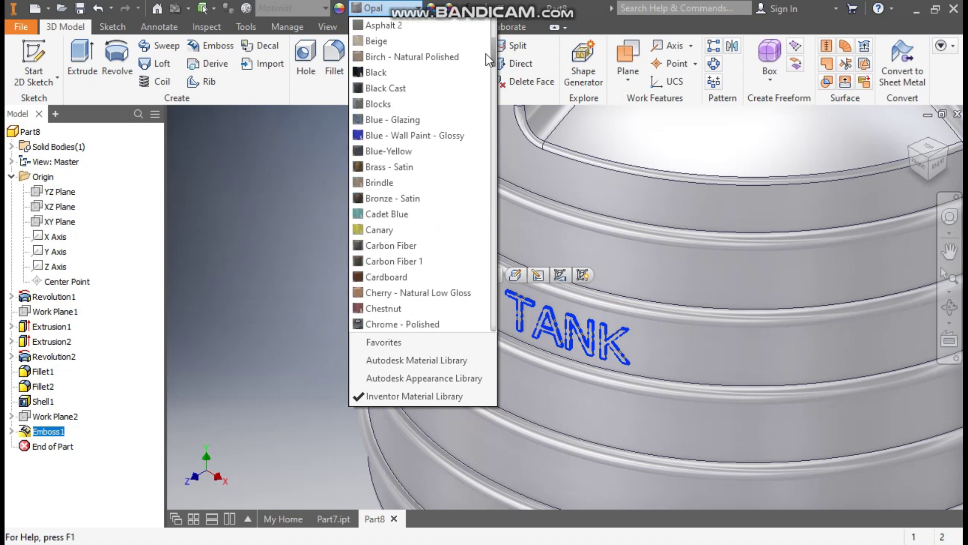
{"action": "left_click", "coordinate": [405, 89]}
{"action": "left_click", "coordinate": [288, 219]}
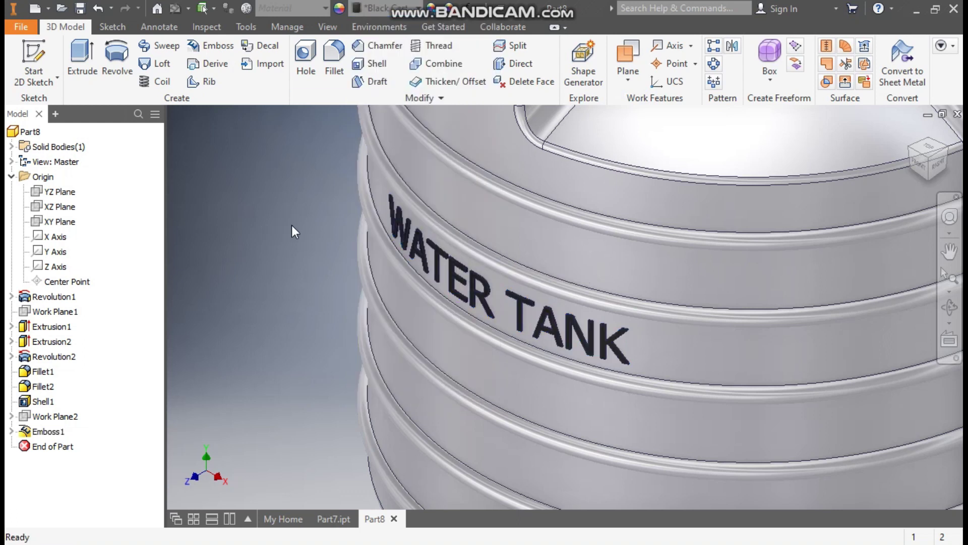
Turn on shadows and reflections for the display of the whole tank, and return to the 3D modelling tools.
{"action": "scroll", "coordinate": [384, 283], "scroll_direction": "down", "scroll_amount": 2}
{"action": "scroll", "coordinate": [383, 283], "scroll_direction": "down", "scroll_amount": 3}
{"action": "middle_click_drag", "start_coordinate": [384, 283], "coordinate": [497, 357]}
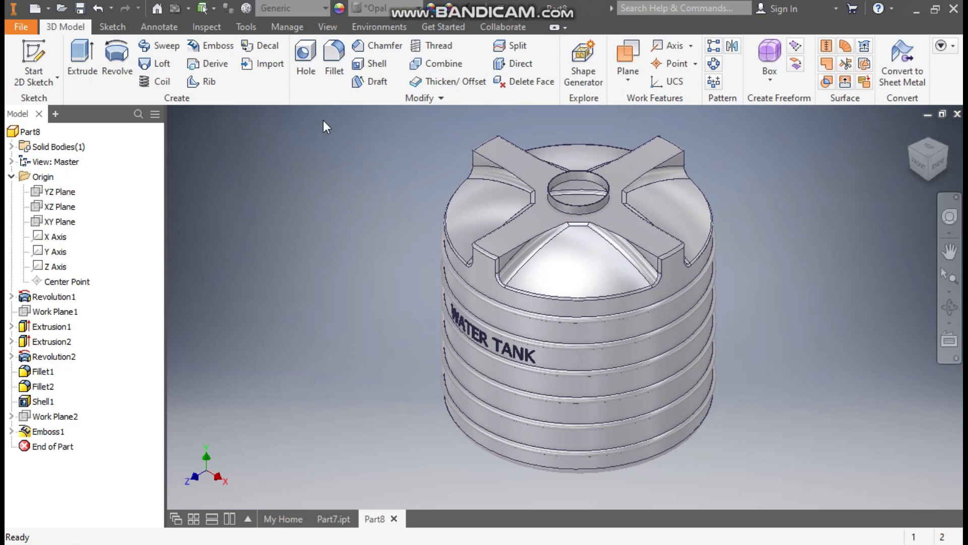
{"action": "left_click", "coordinate": [328, 27]}
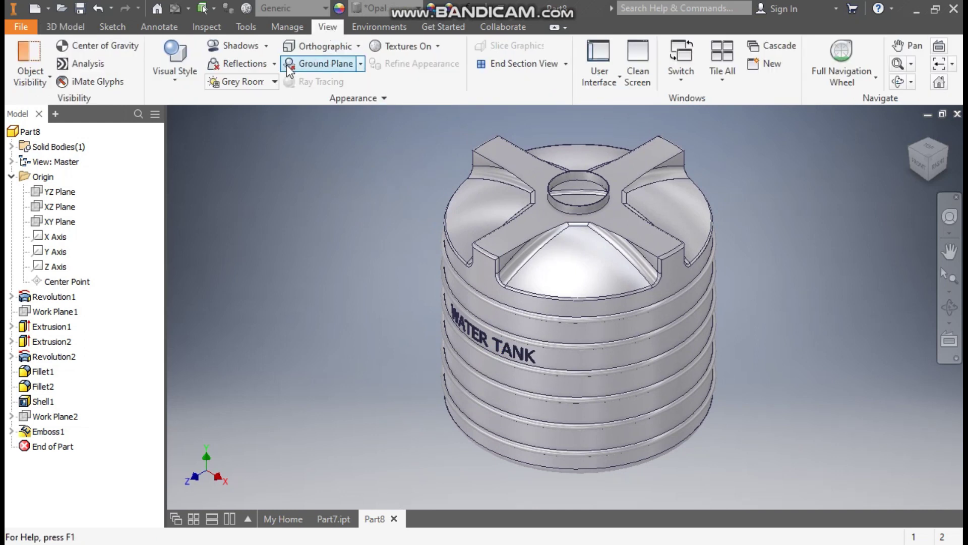
{"action": "left_click", "coordinate": [243, 48]}
{"action": "left_click", "coordinate": [242, 64]}
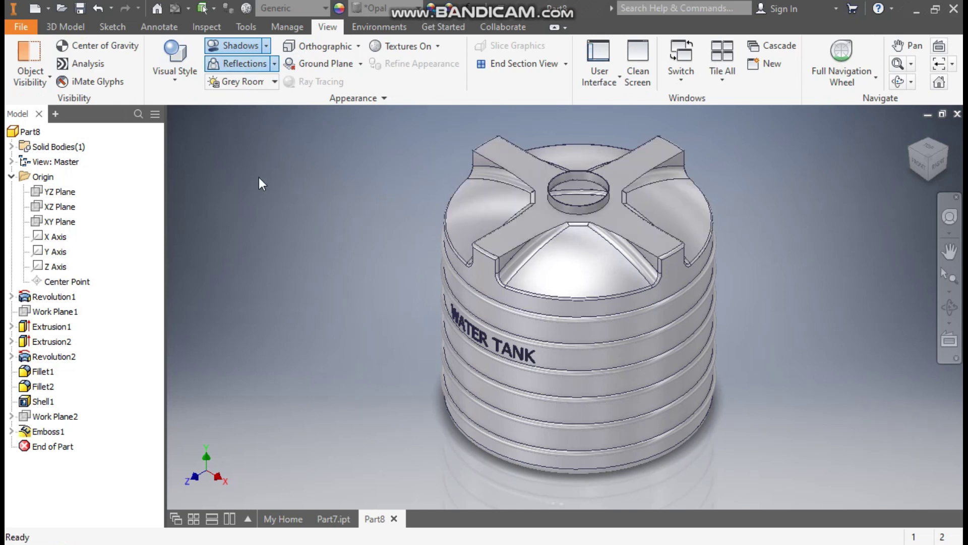
{"action": "left_click", "coordinate": [74, 30]}
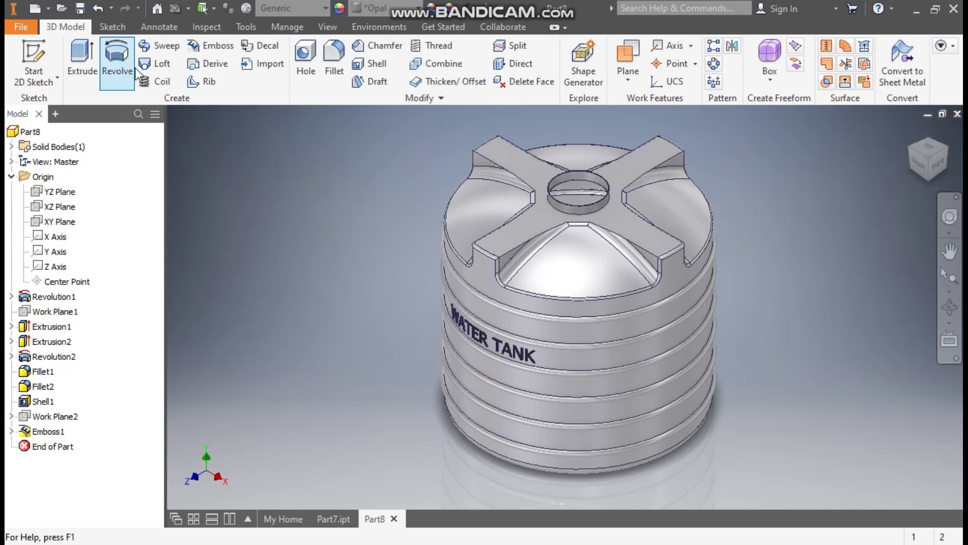